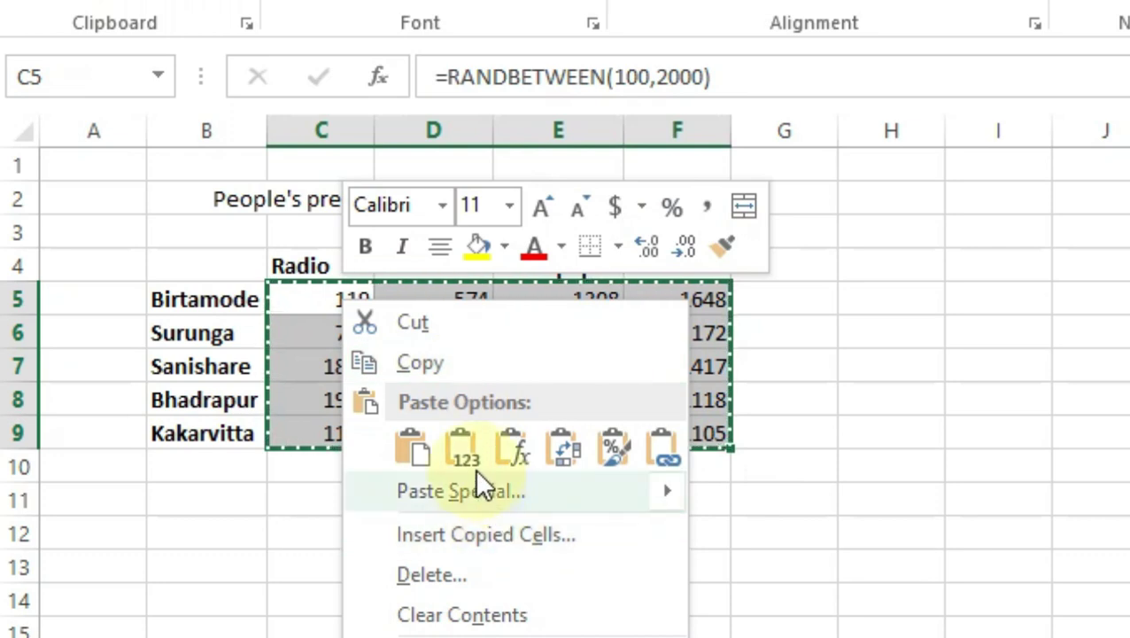
Step: Replace the RANDBETWEEN formulas in C5:F9 with their plain values
click(472, 456)
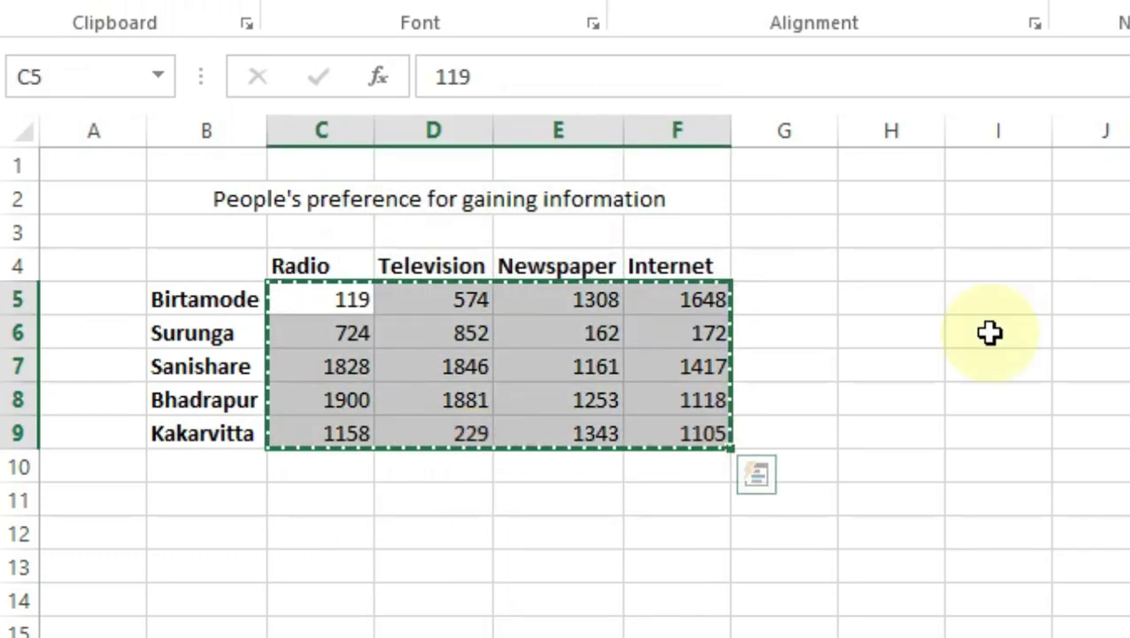
click(939, 278)
click(341, 324)
click(435, 355)
click(365, 324)
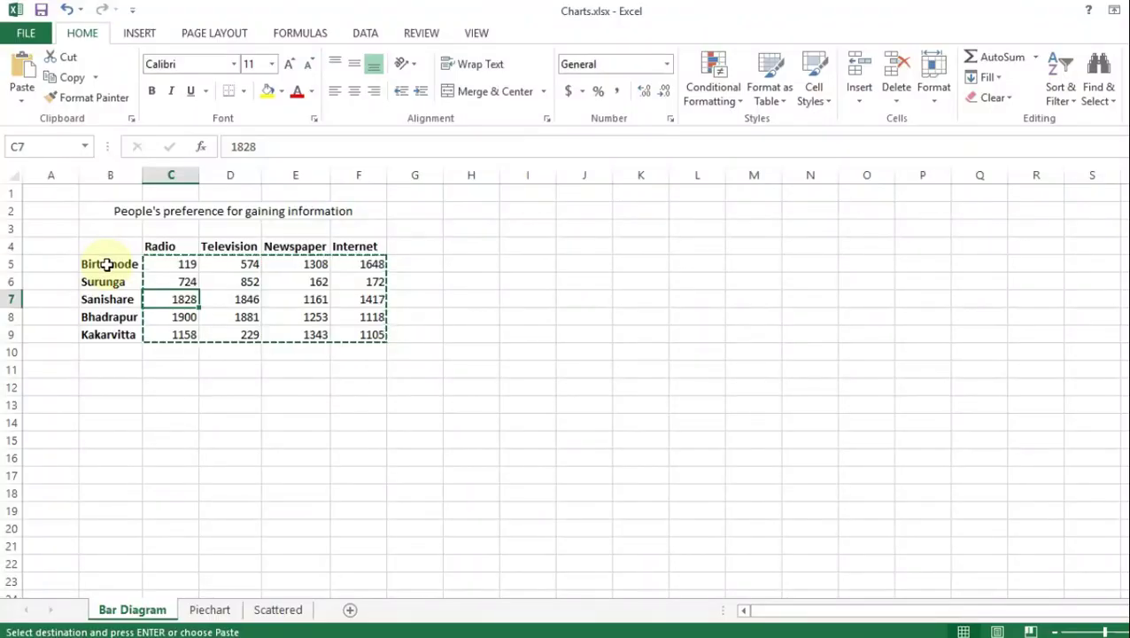
Step: Look over the location names in B5:B9, the media headings in C4:F4 and the first Radio figures
drag(106, 264, 111, 326)
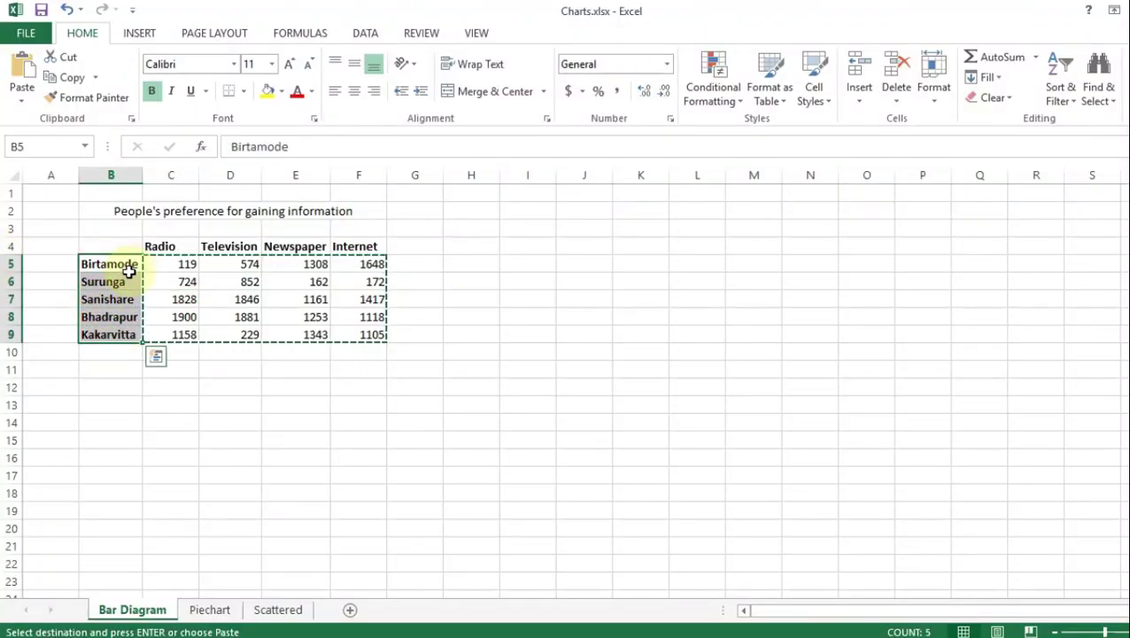
click(118, 284)
click(115, 299)
click(125, 322)
click(122, 336)
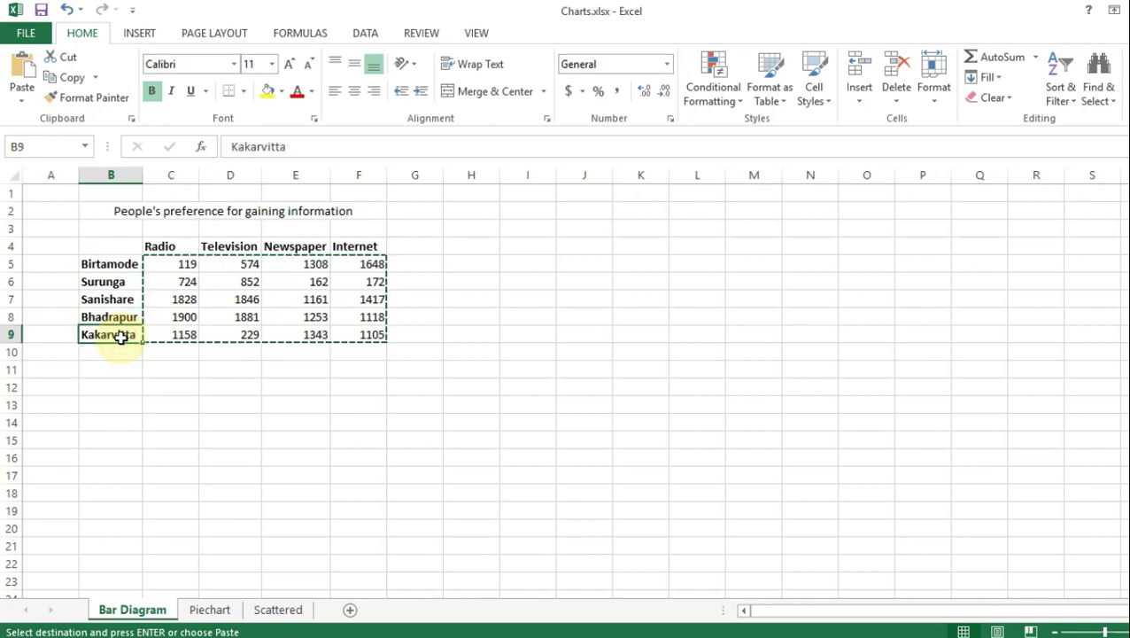
drag(163, 248, 346, 250)
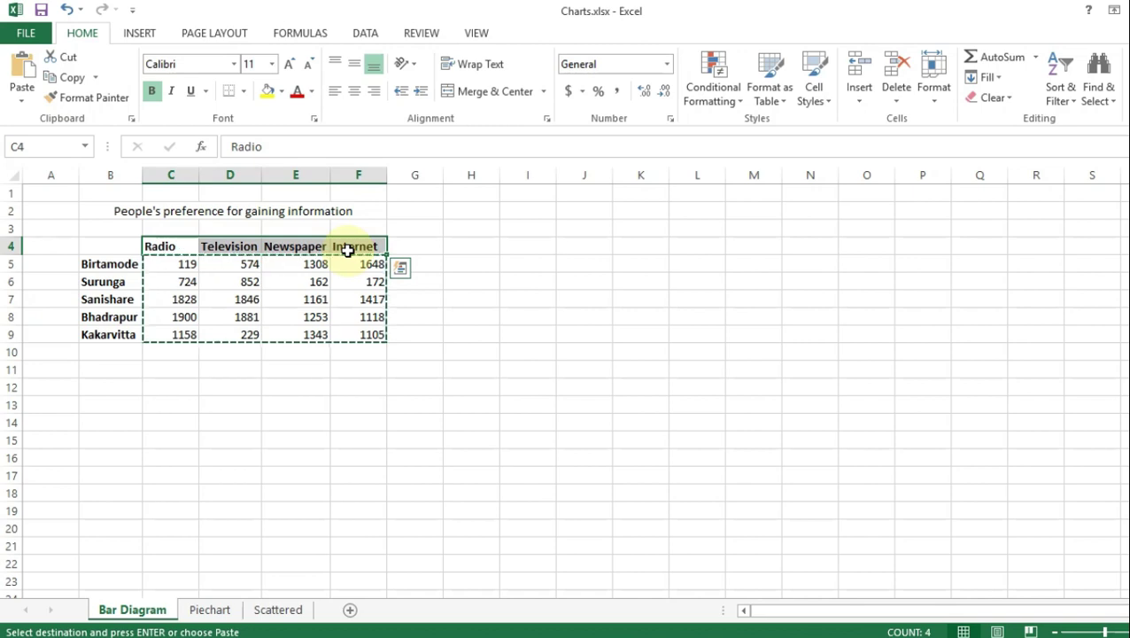
click(183, 261)
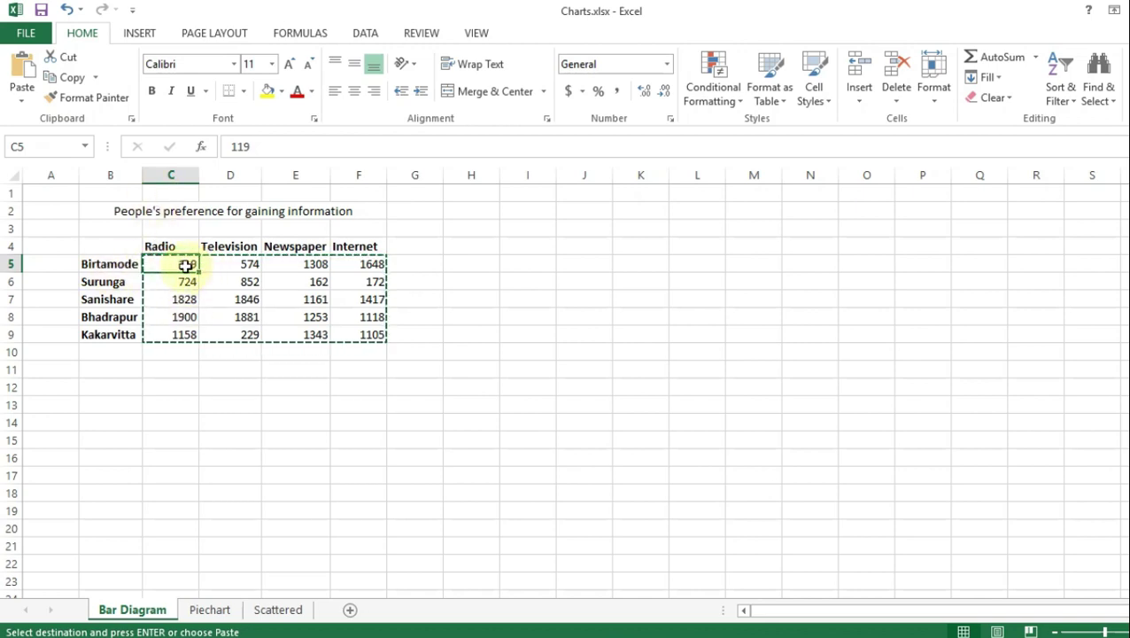
click(128, 264)
click(180, 266)
key(Down)
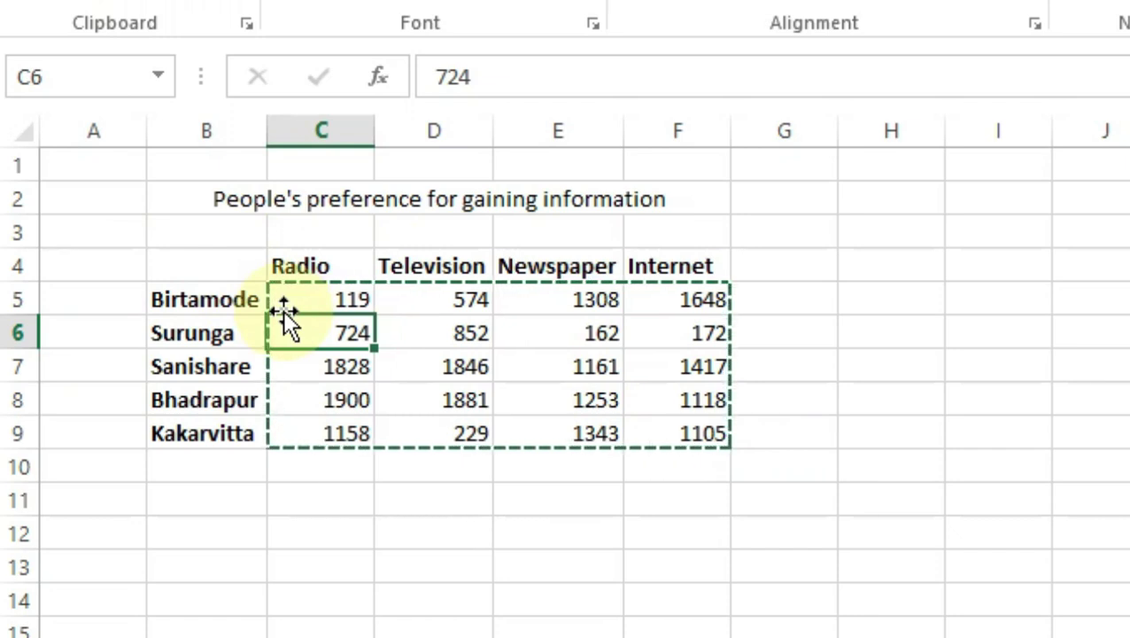
Step: Insert a 2-D clustered bar chart from B4:F9 and move it closer to the table, partly covering the data
drag(223, 270, 673, 447)
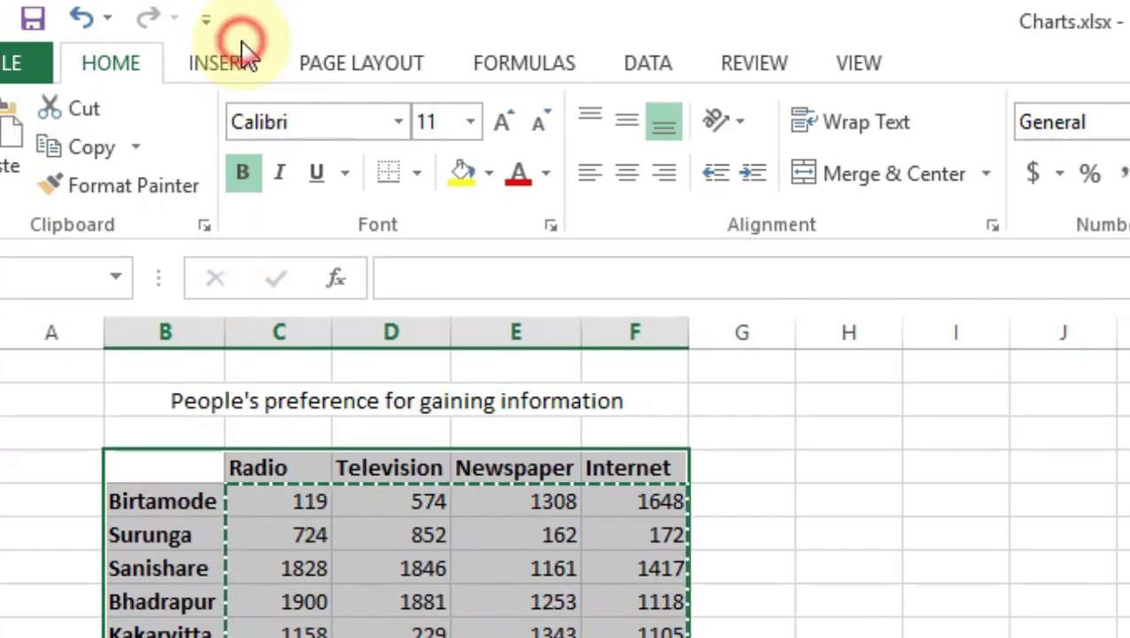
click(220, 64)
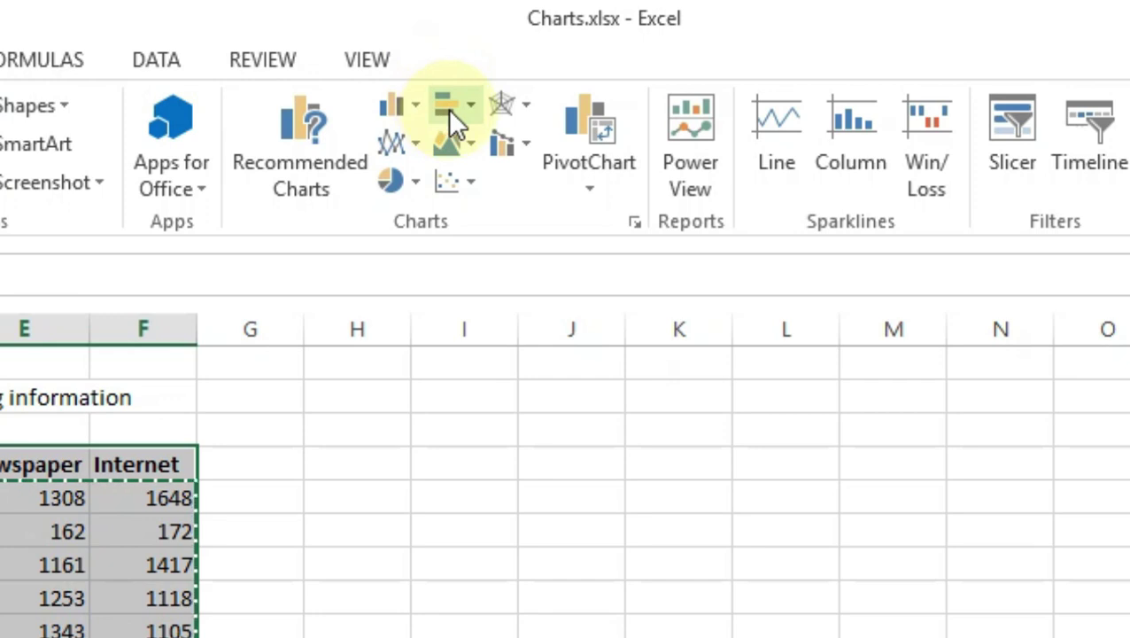
click(451, 120)
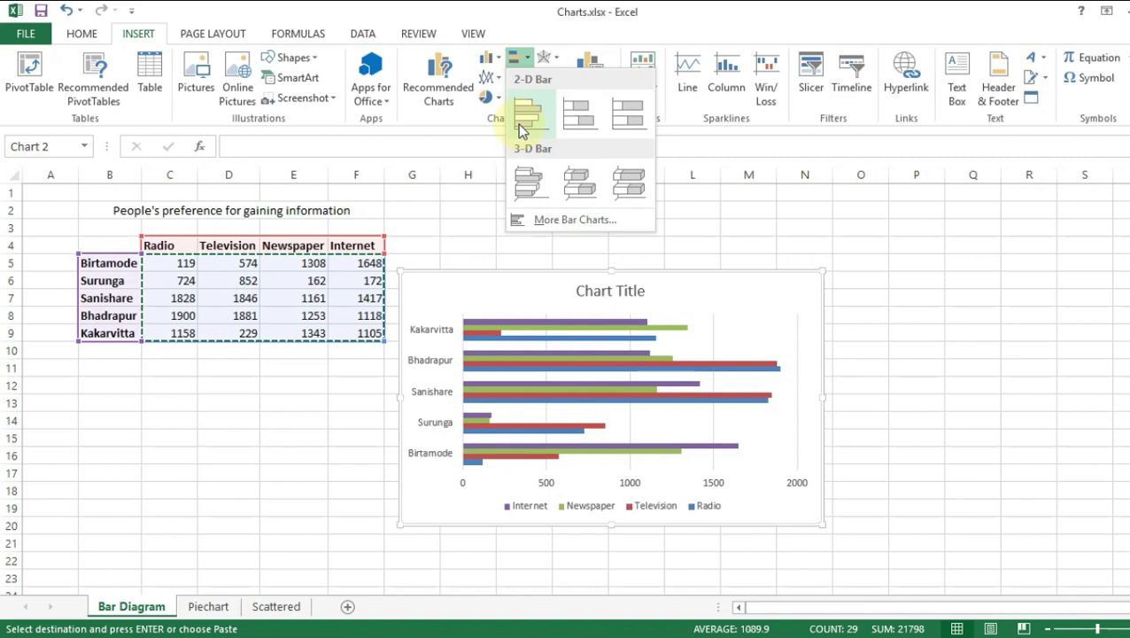
click(523, 131)
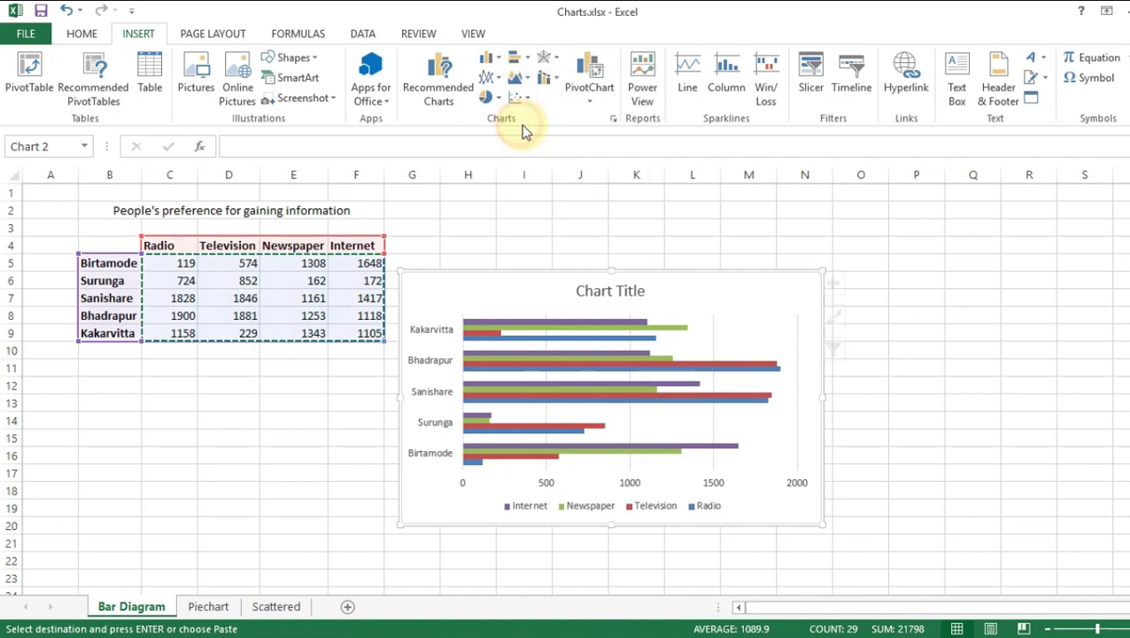
drag(710, 302, 557, 324)
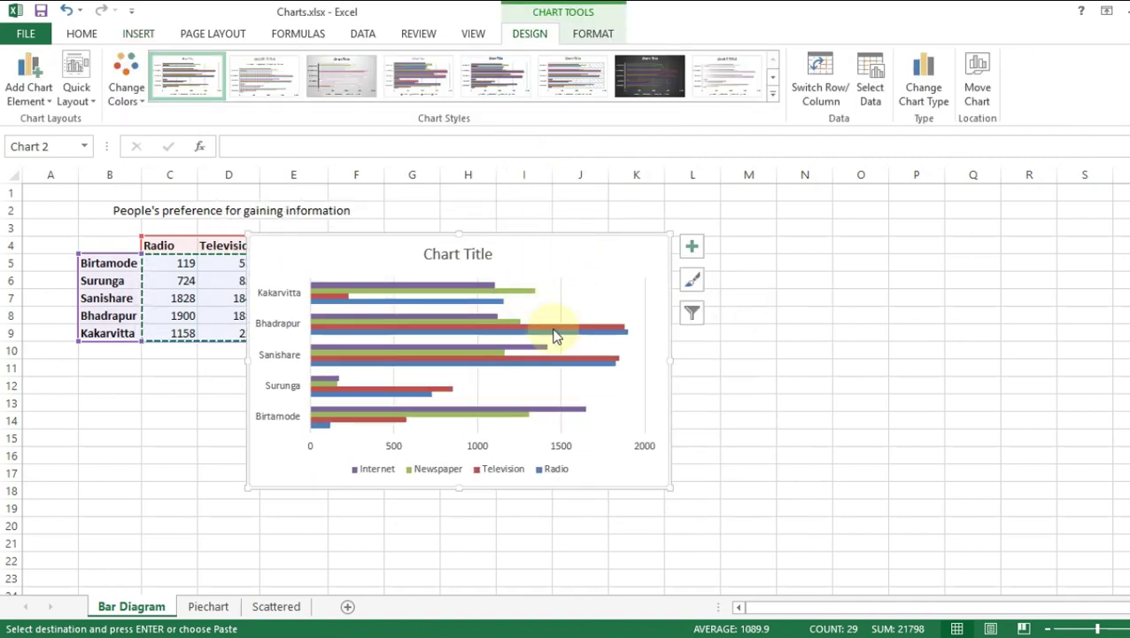
click(367, 354)
mouse_move(375, 366)
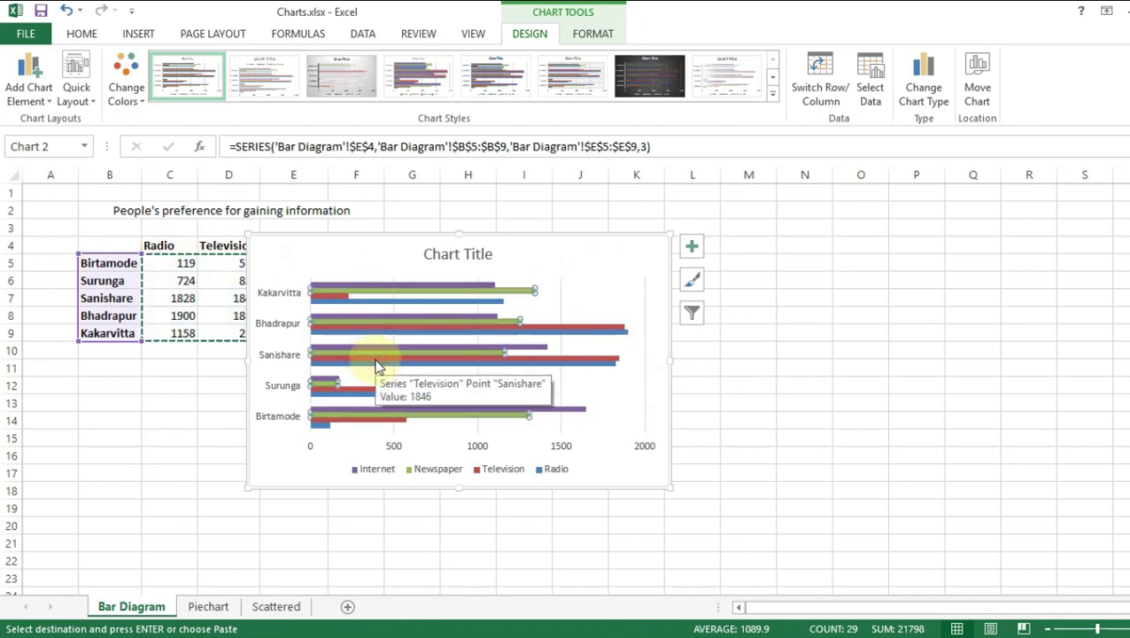
click(377, 261)
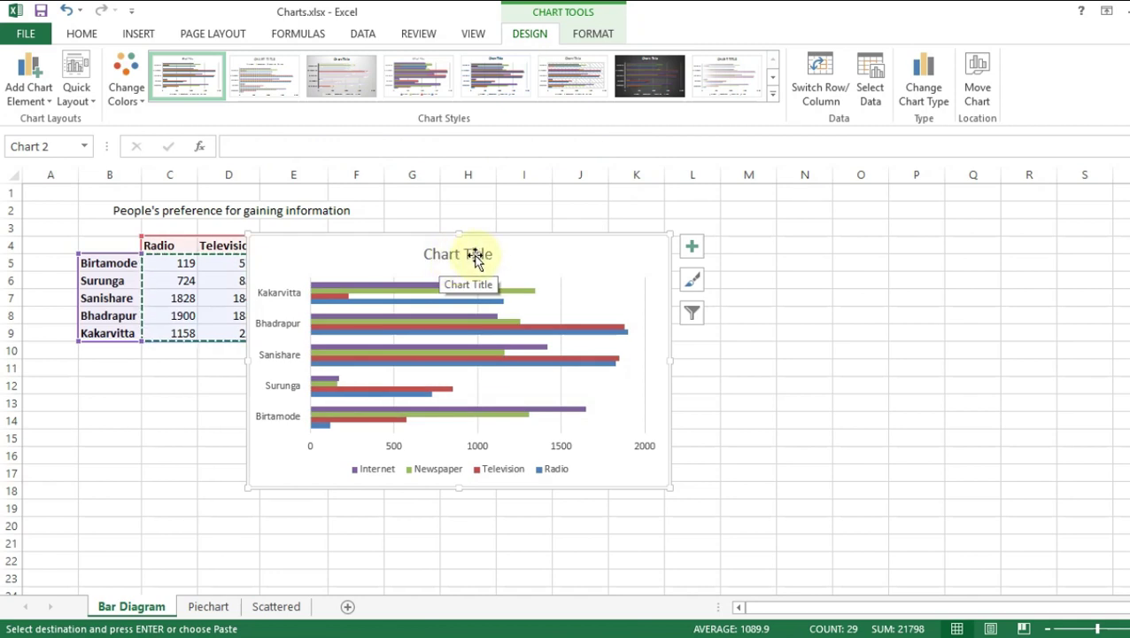
Step: Change the chart title to "Preference for information" and shift it slightly to the left
double_click(475, 257)
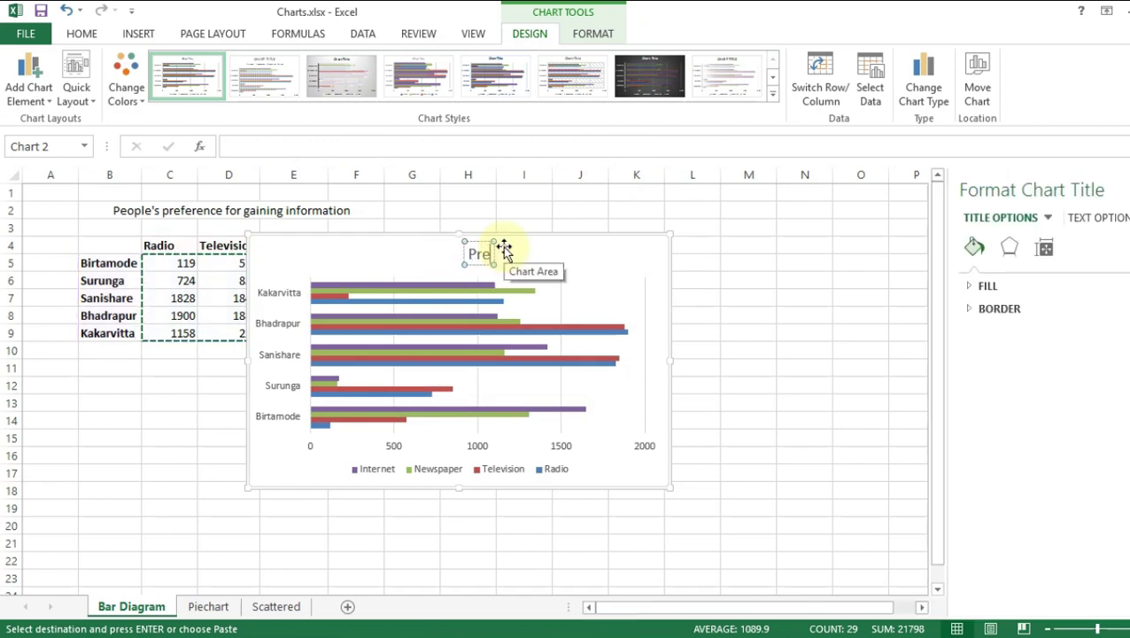
text(Preference of)
key(BackSpace)
key(BackSpace)
key(BackSpace)
text(for)
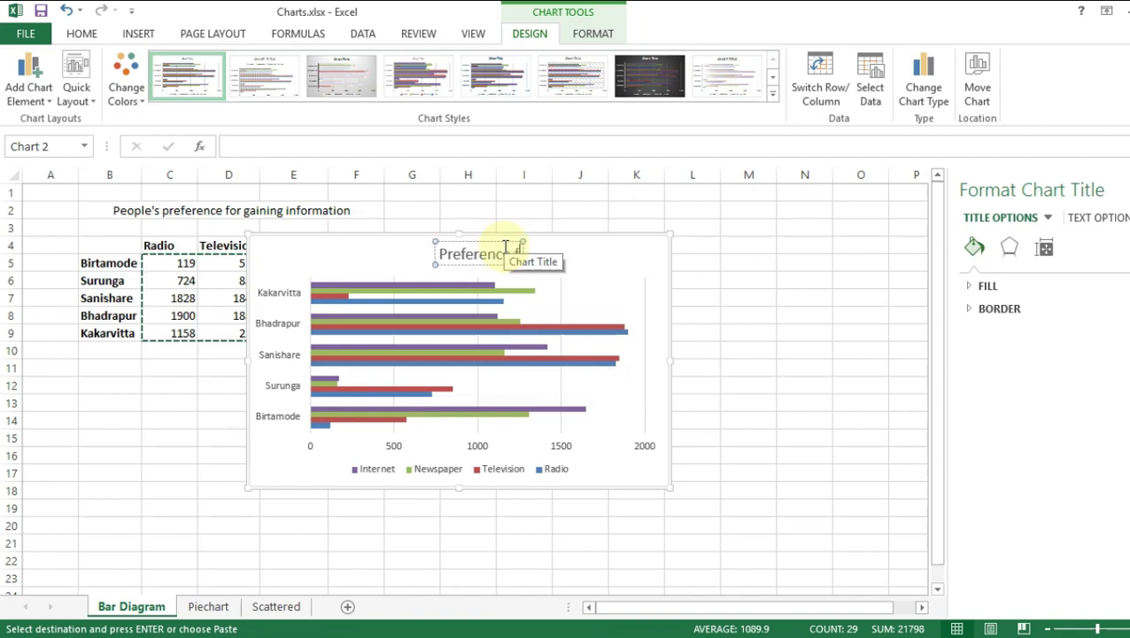
text( information)
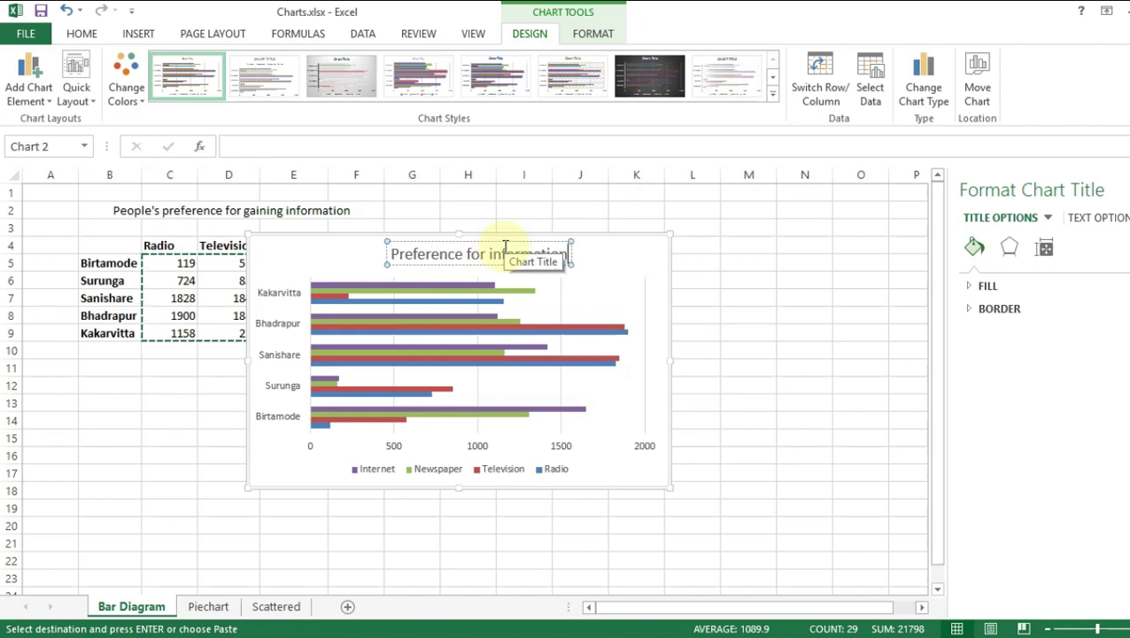
click(648, 280)
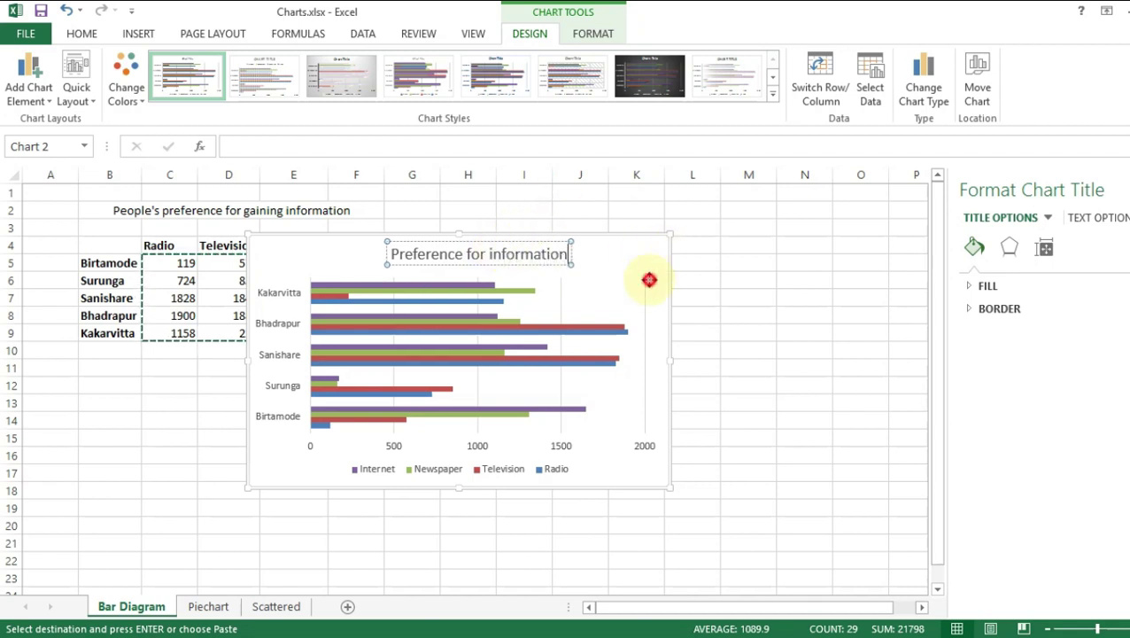
click(524, 252)
drag(532, 240, 466, 239)
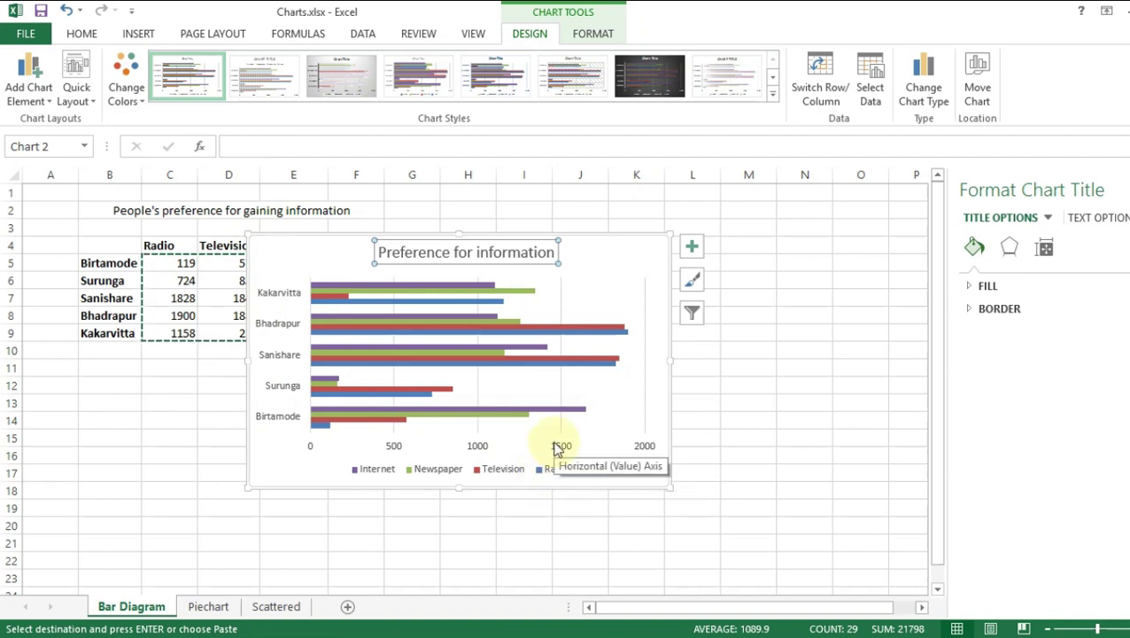
Step: Add axis titles to the chart and set the vertical axis title to "Location"
click(694, 249)
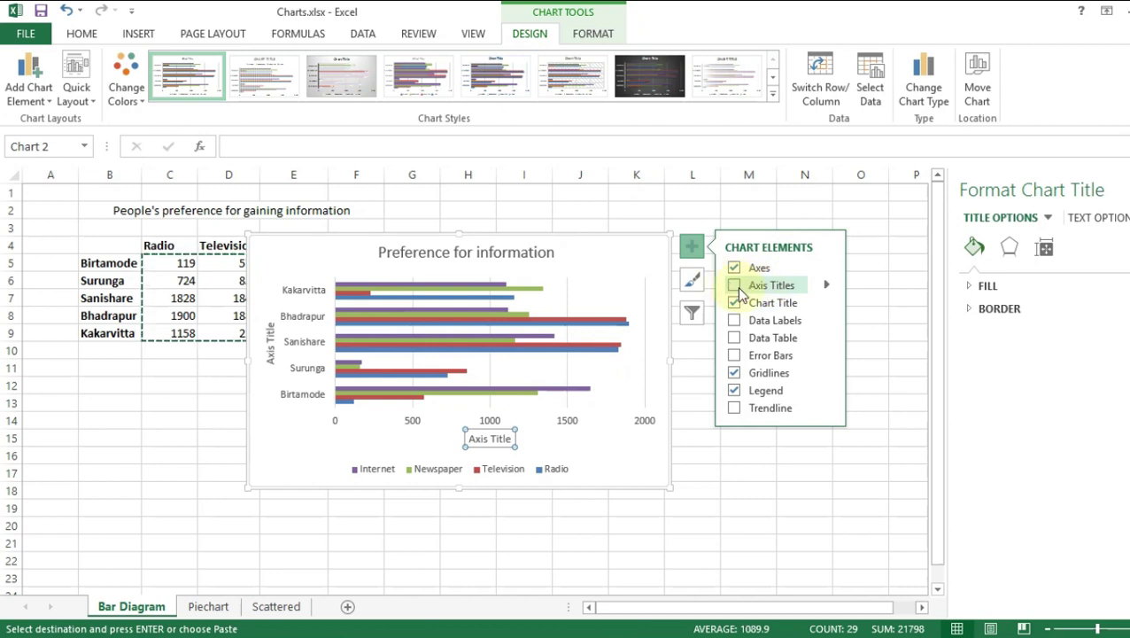
click(735, 285)
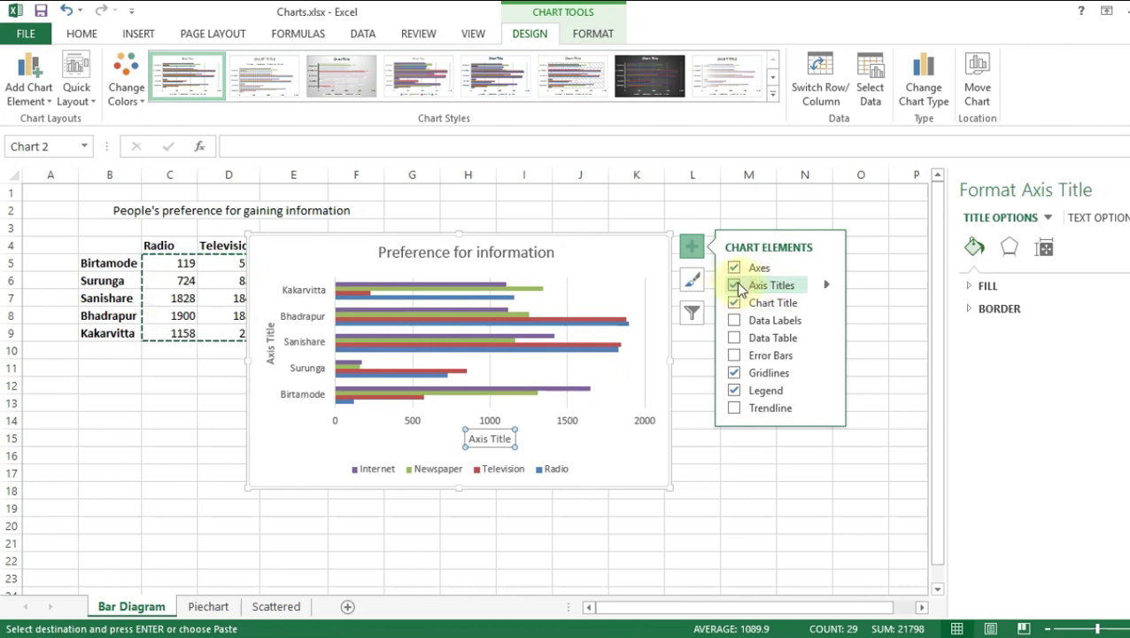
click(271, 356)
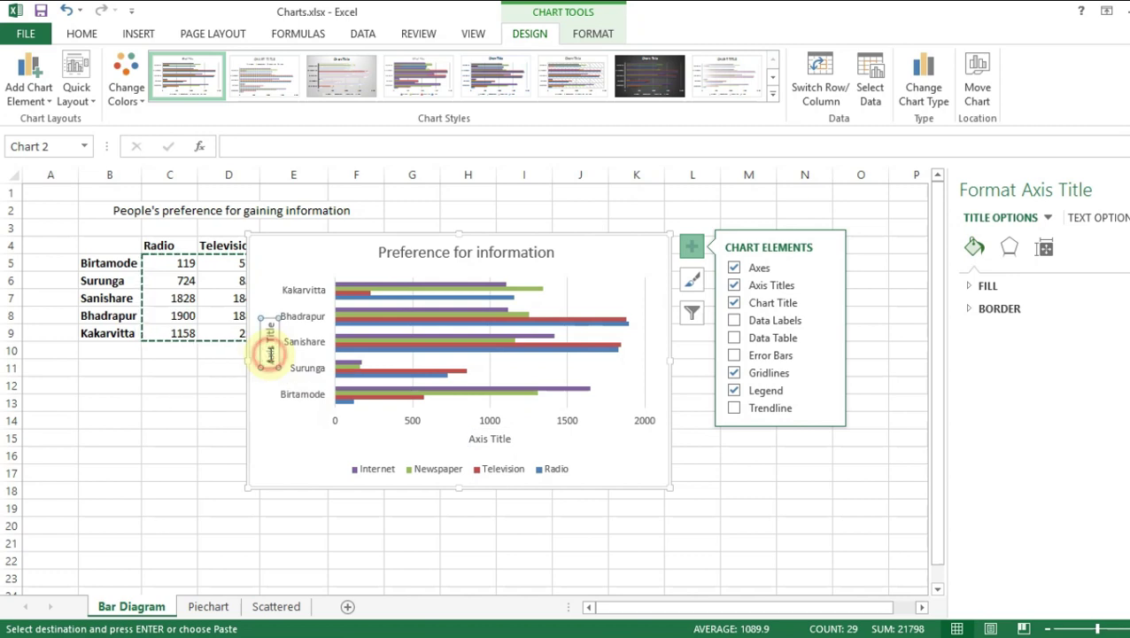
click(268, 326)
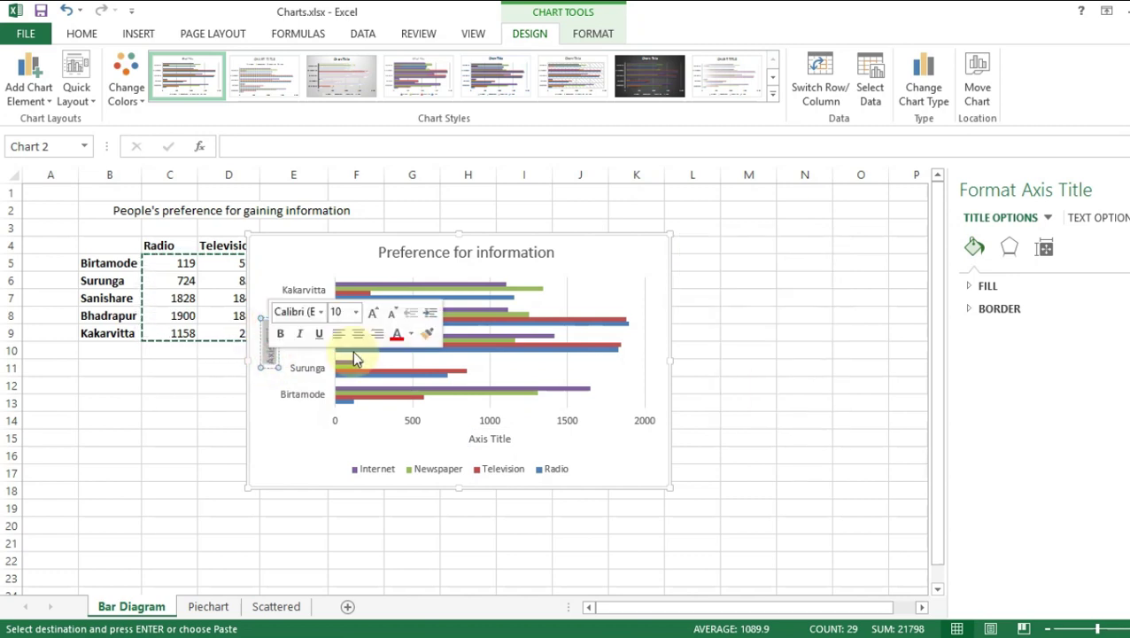
key(BackSpace)
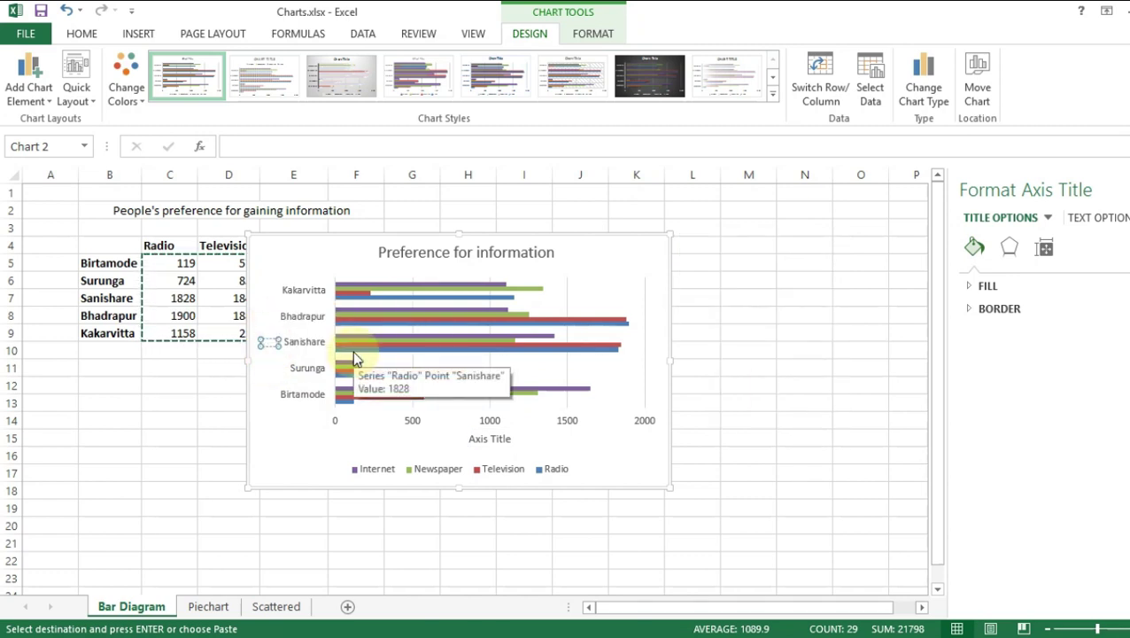
text(Location)
Step: Set the chart's horizontal axis title to "No. of people"
click(484, 439)
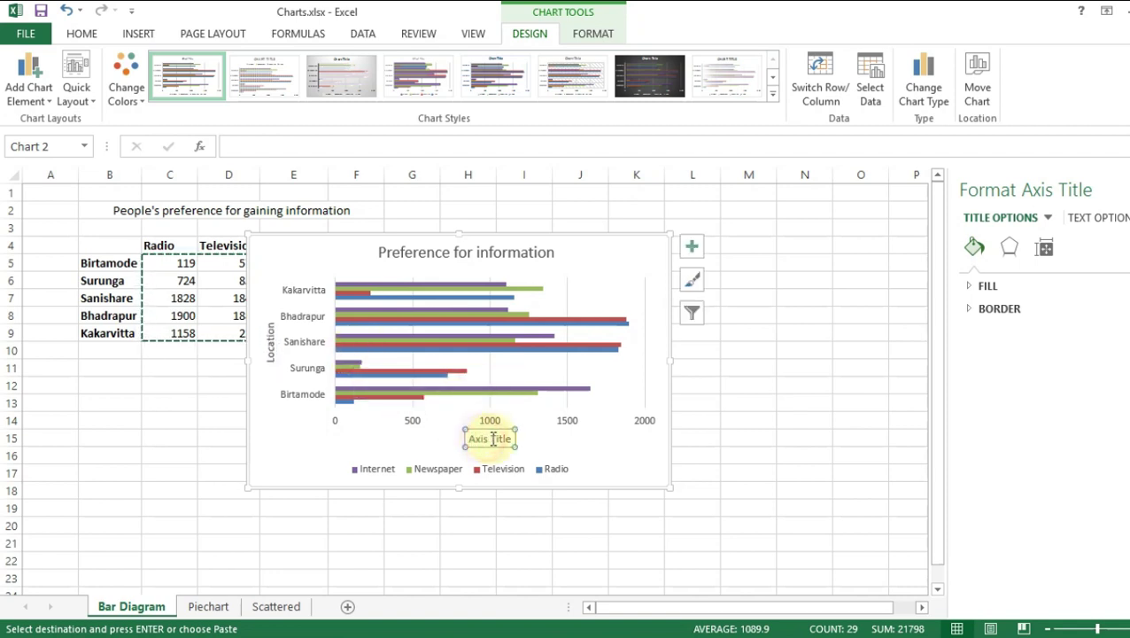
drag(494, 439, 471, 440)
key(BackSpace)
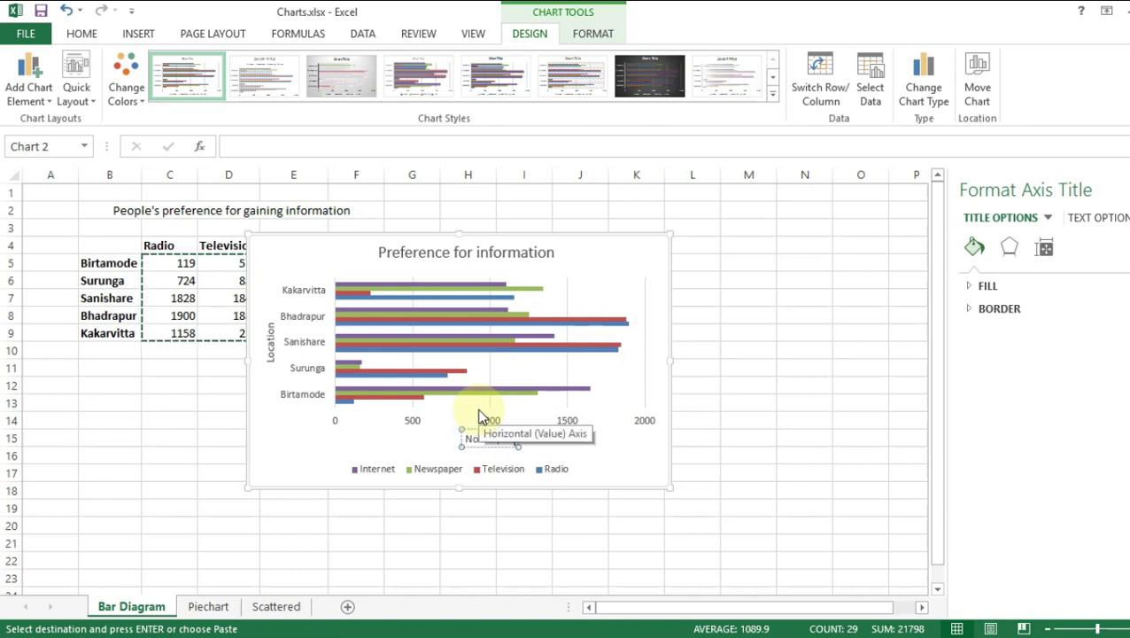
text(No. of people)
click(621, 456)
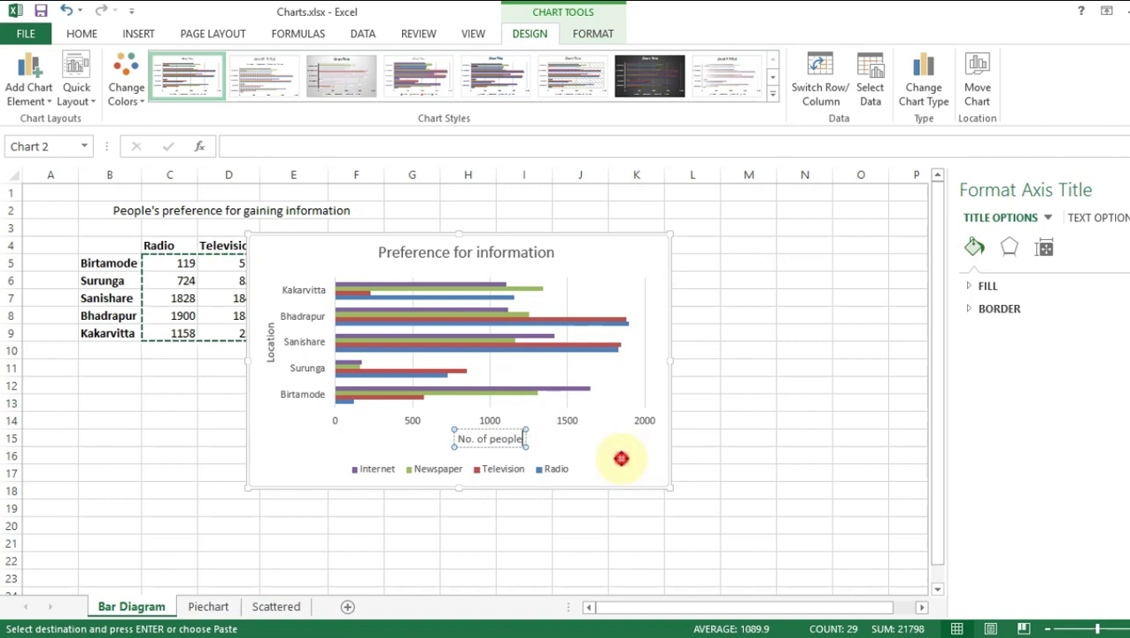
Step: Enlarge the bar chart and move it left over the data table, starting in column B
drag(669, 490, 871, 543)
drag(798, 247, 648, 249)
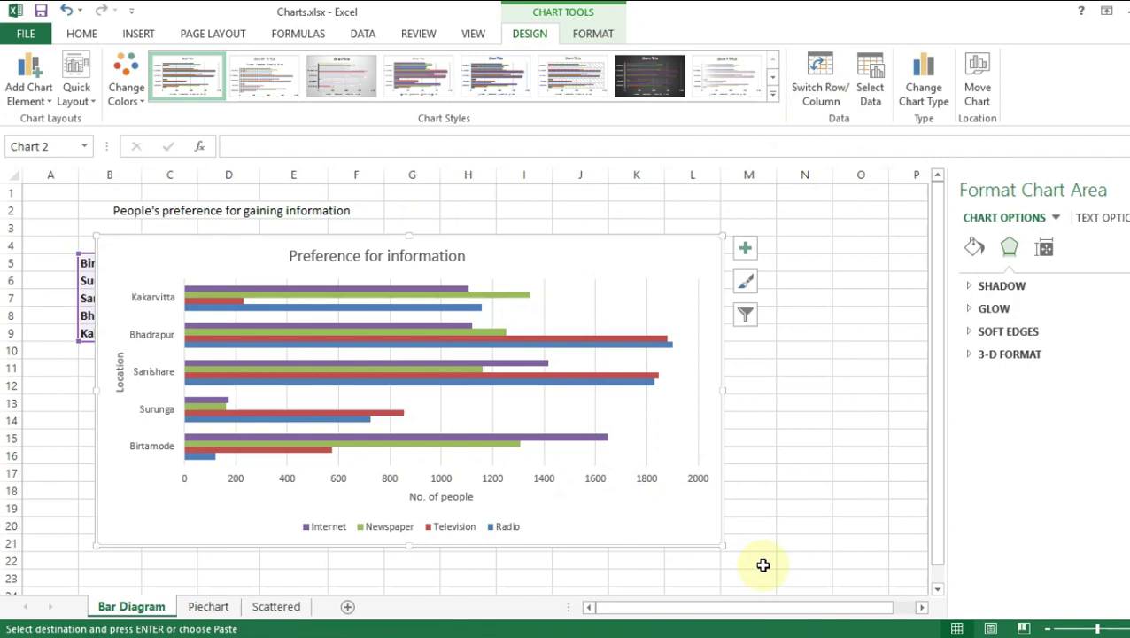
click(599, 256)
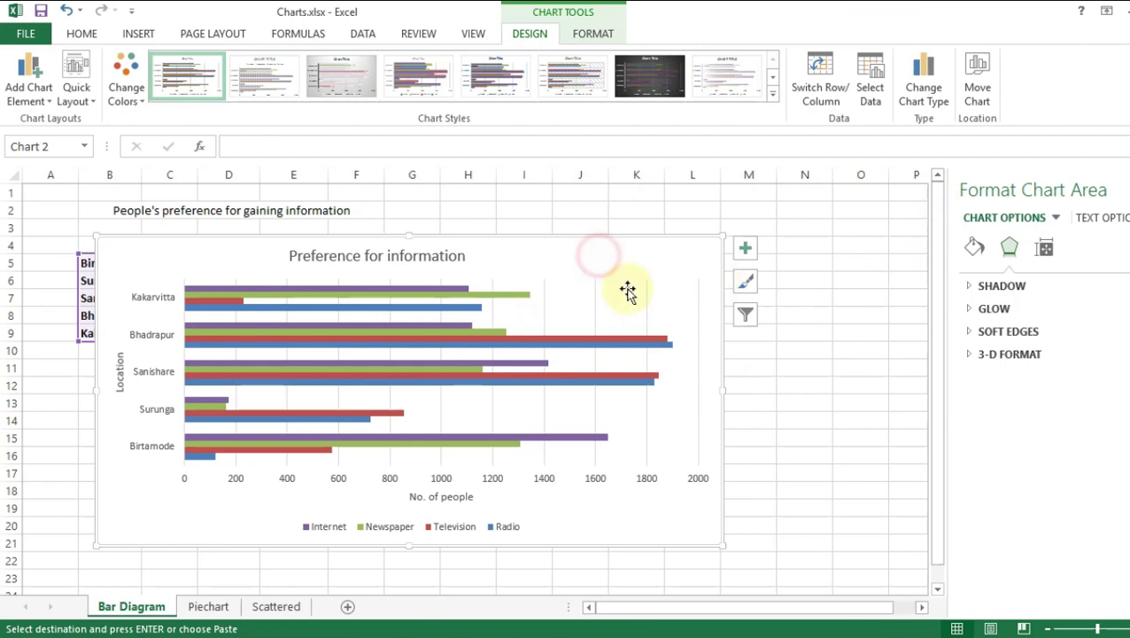
Step: Try data labels on the bars, inspect the Internet, Radio and Newspaper labels, and remove the labels again
click(750, 247)
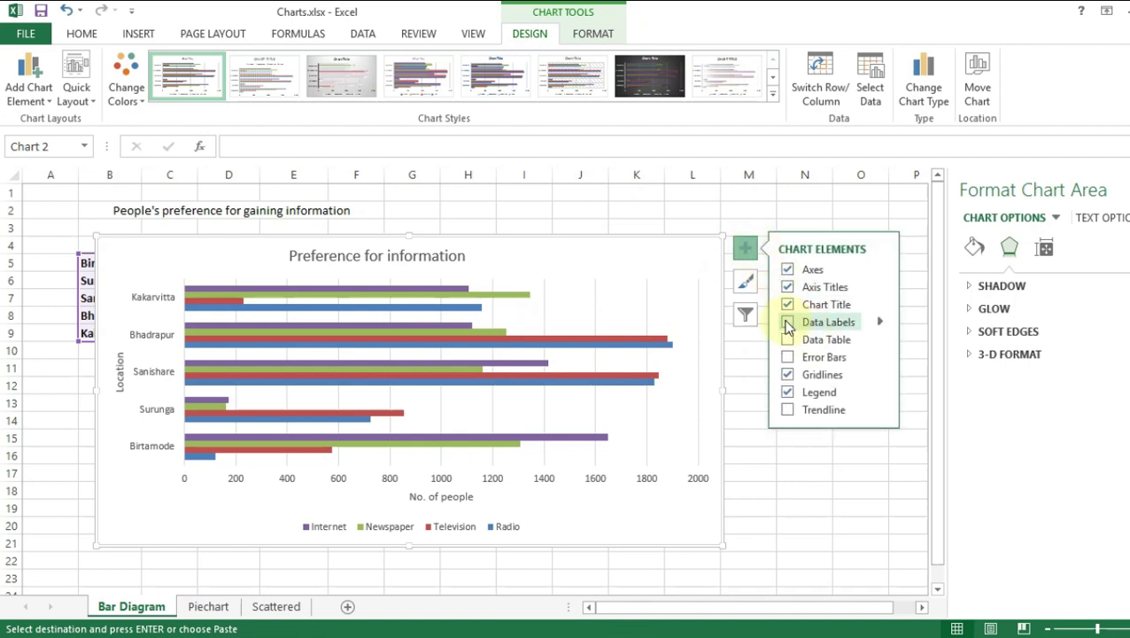
click(788, 325)
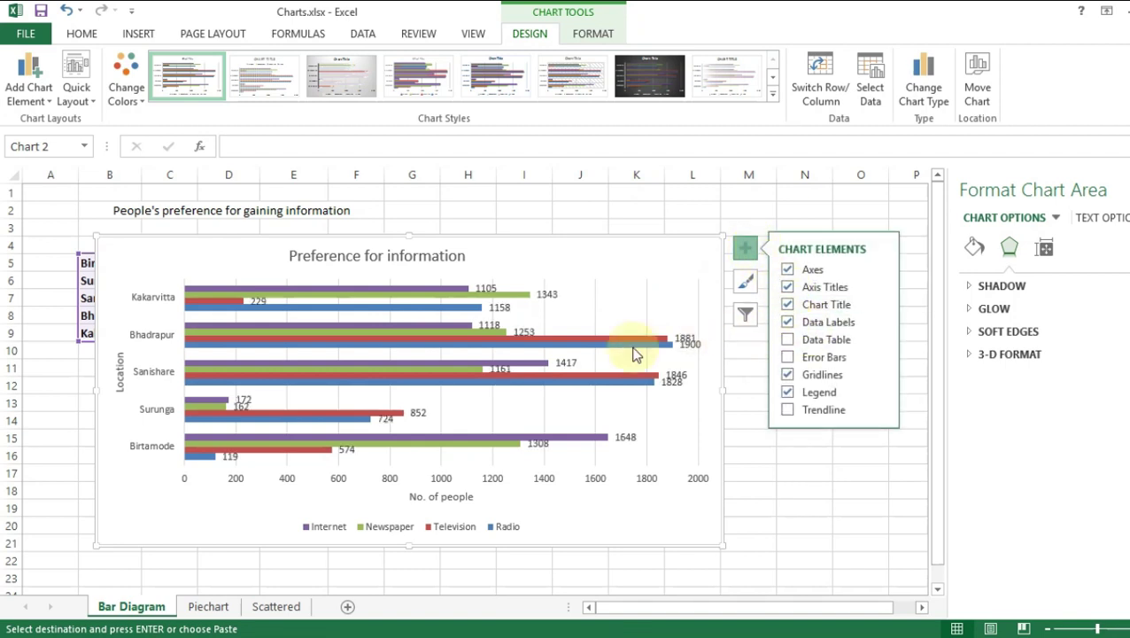
click(490, 290)
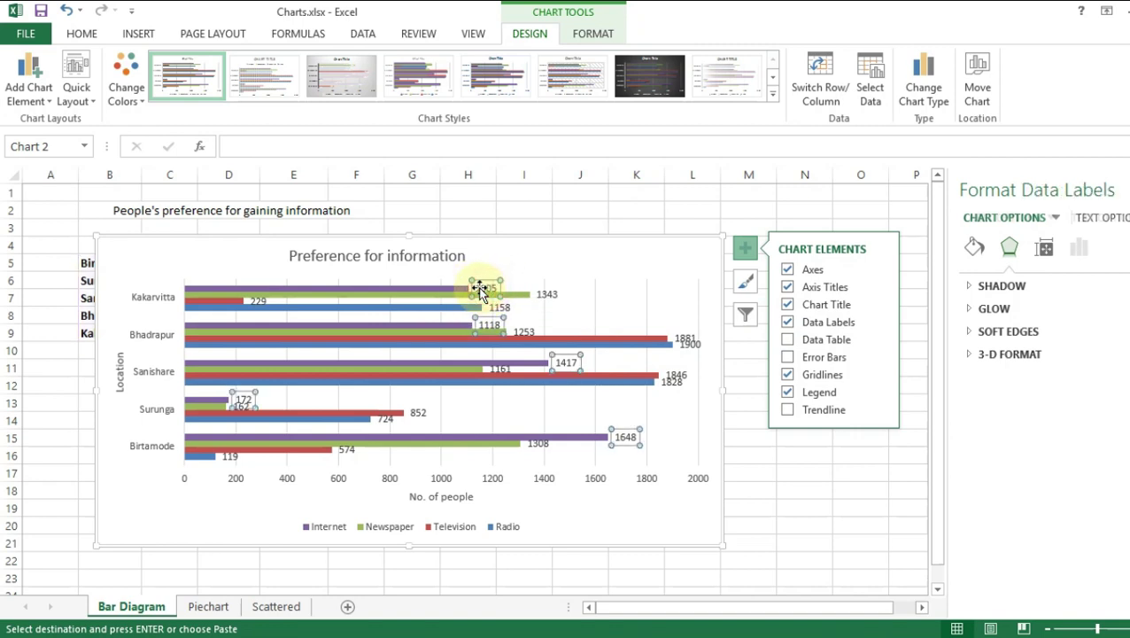
click(485, 308)
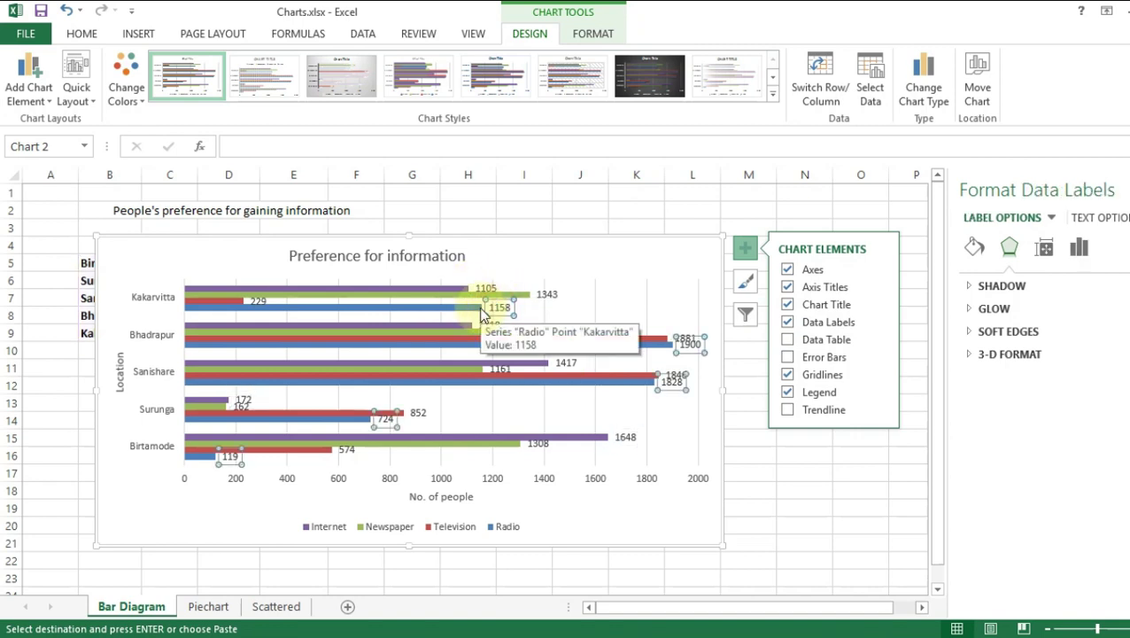
click(550, 293)
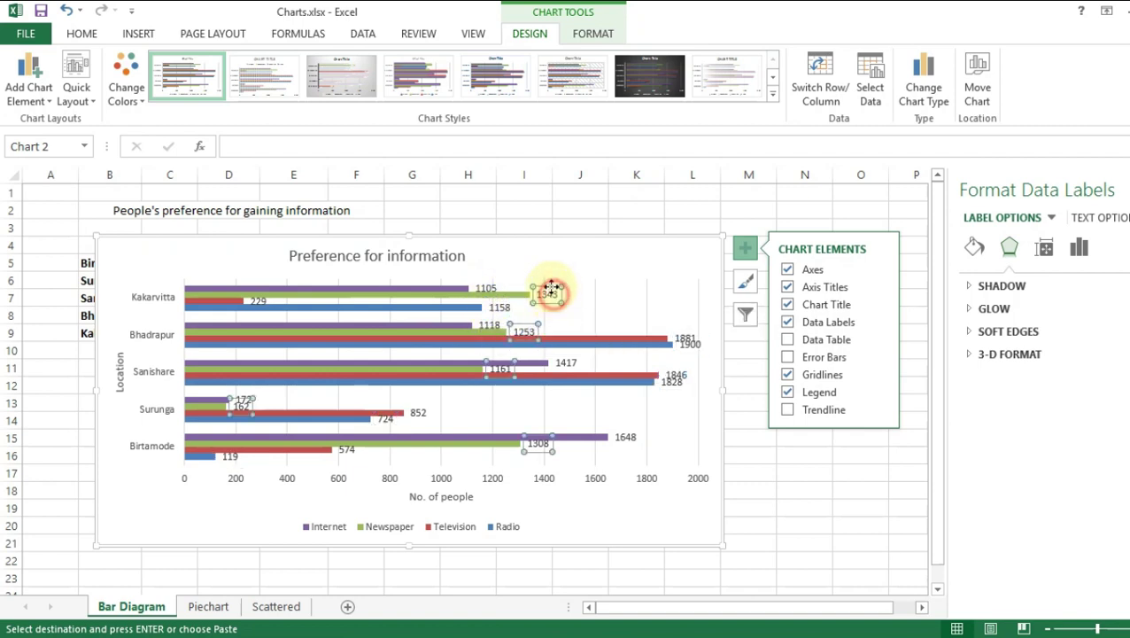
click(534, 262)
click(788, 322)
Step: Add a data table beneath the bars of the chart
click(787, 340)
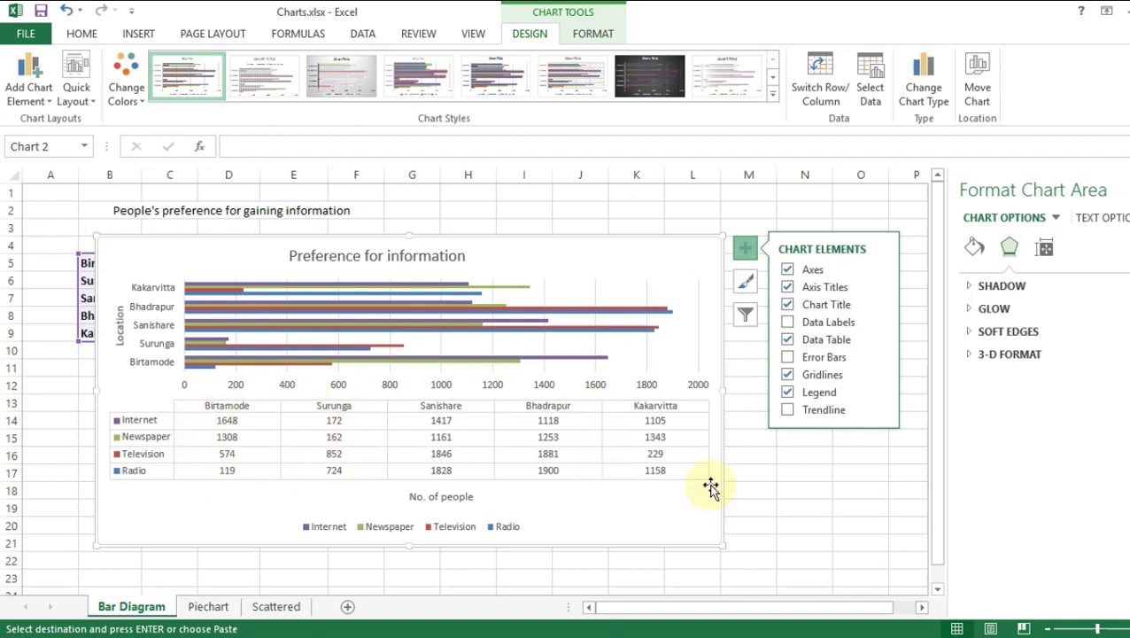
Step: Remove the data table from the bar chart, and try error bars on the bars before removing them
click(788, 339)
click(787, 357)
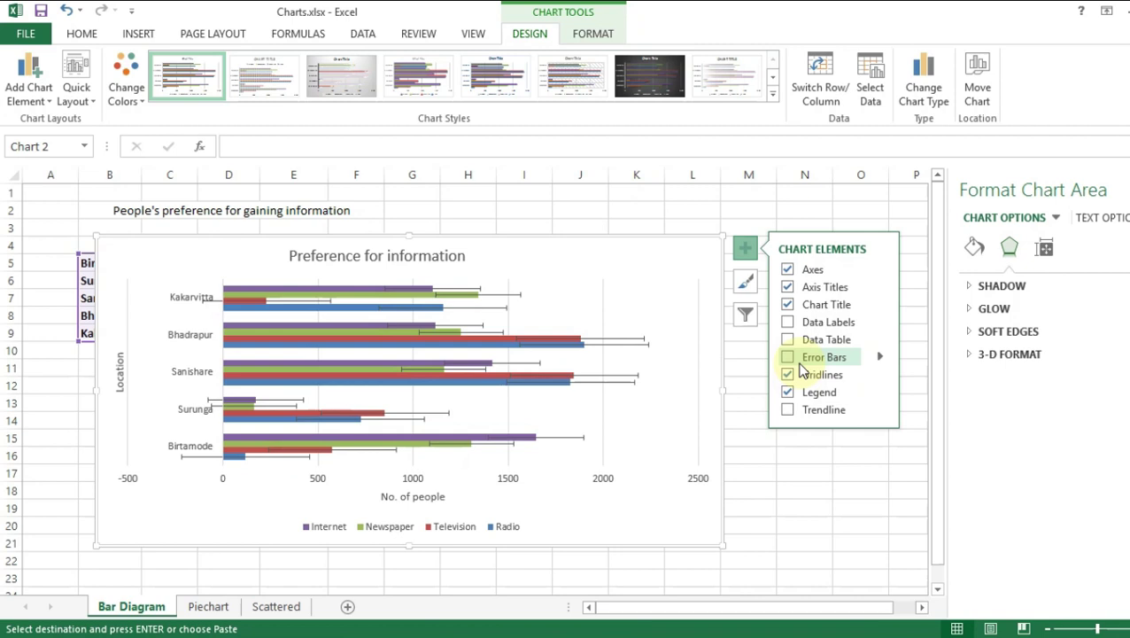
click(800, 365)
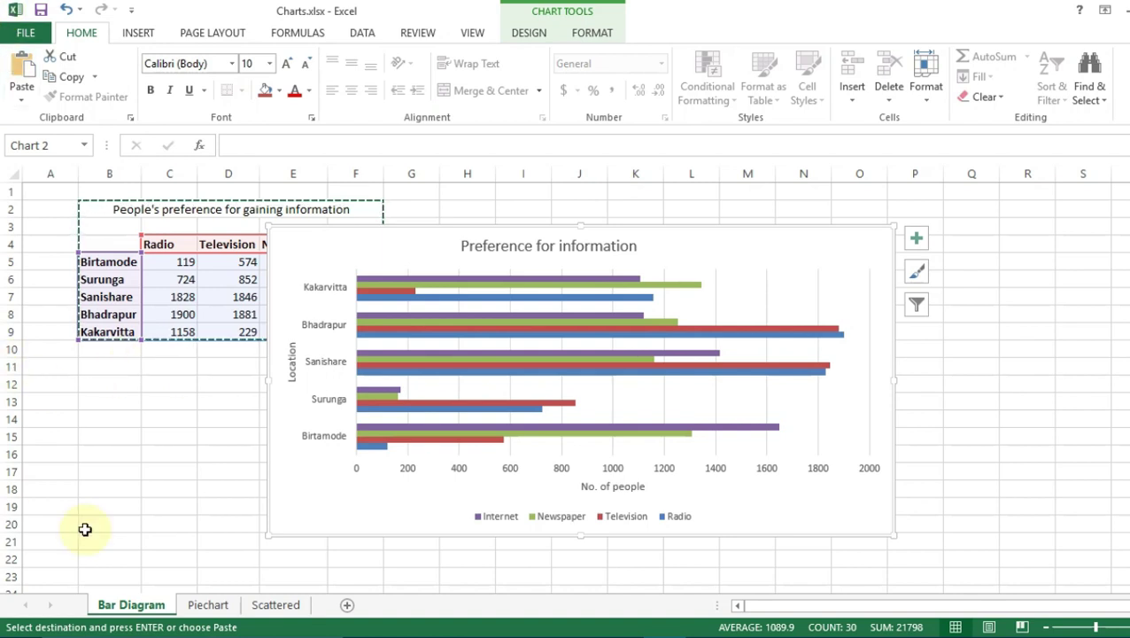
Step: On the Piechart sheet, copy the location names and Radio column from A4:B9 to a separate table at A11:B16
click(204, 608)
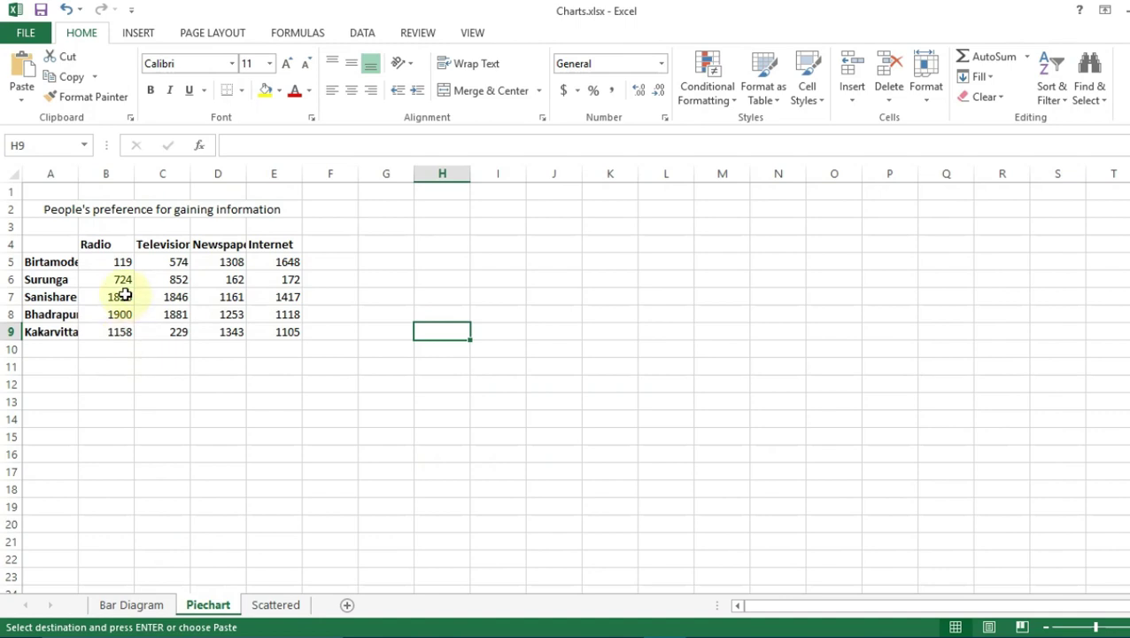
drag(40, 247, 115, 343)
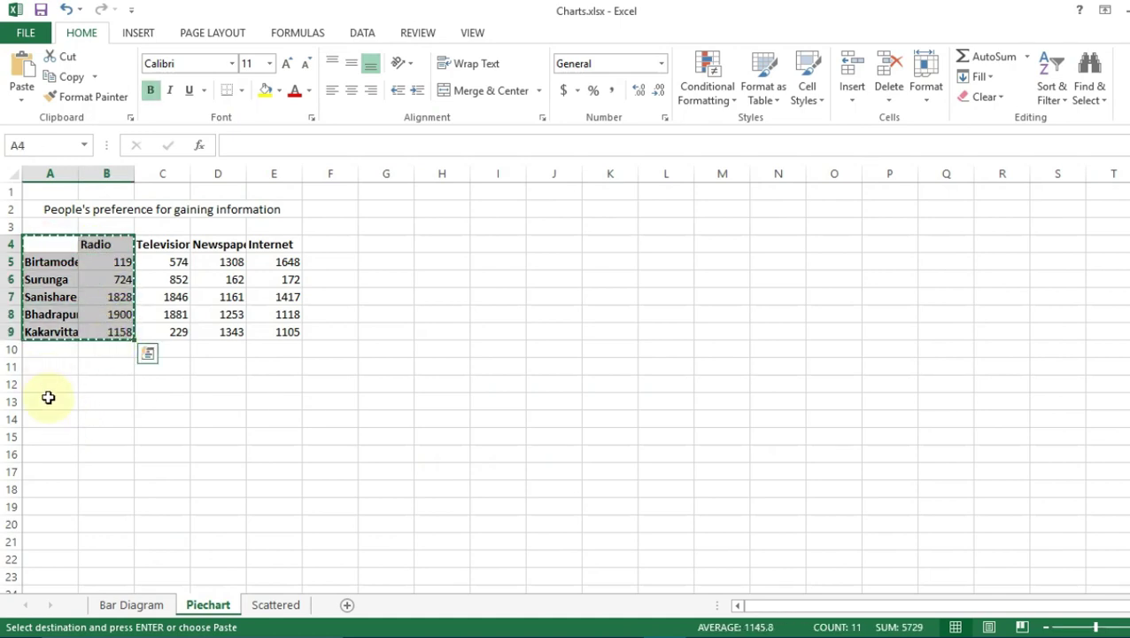
key(ctrl+q)
click(46, 366)
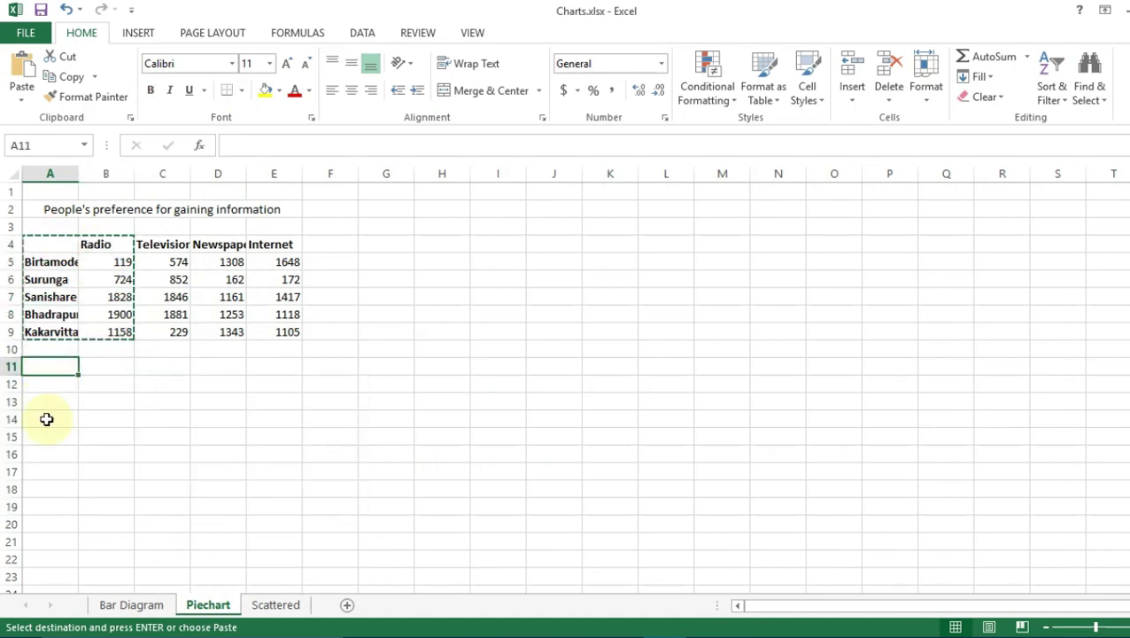
text(Radio Birtamode	119 Surunga	724 Sanishare	1828 Bhadrapu	1900 Kakarvitta	1158)
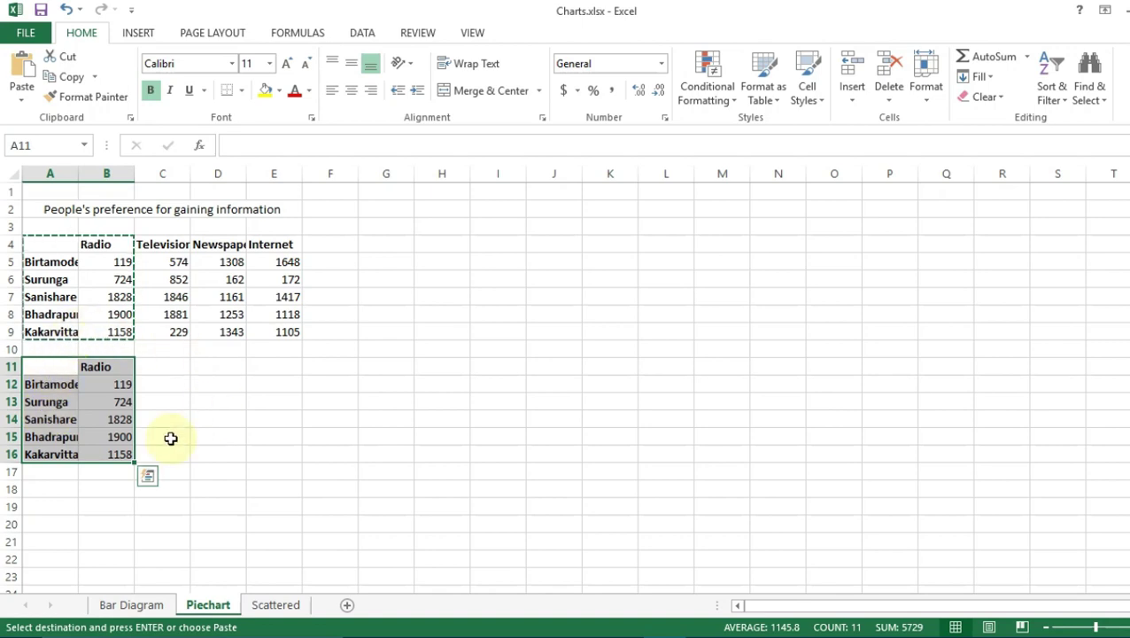
Step: Copy the location names with the Television, Newspaper and Internet columns into separate tables at D12:E17, G12:H17 and J13:K18
drag(56, 252, 49, 326)
key(ctrl+c)
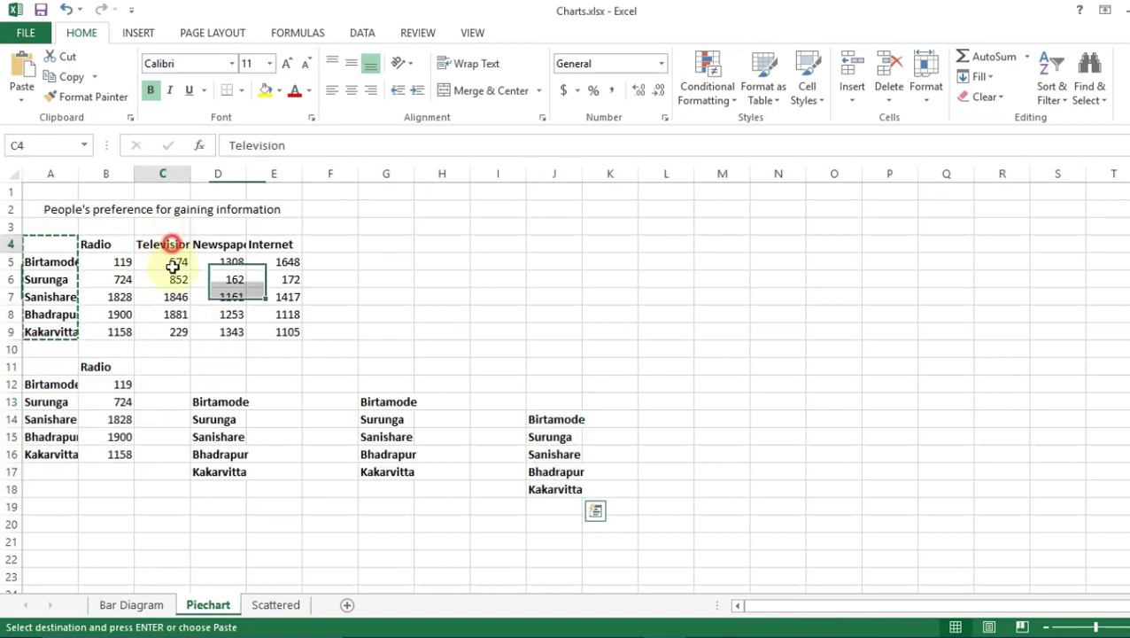
drag(172, 245, 184, 335)
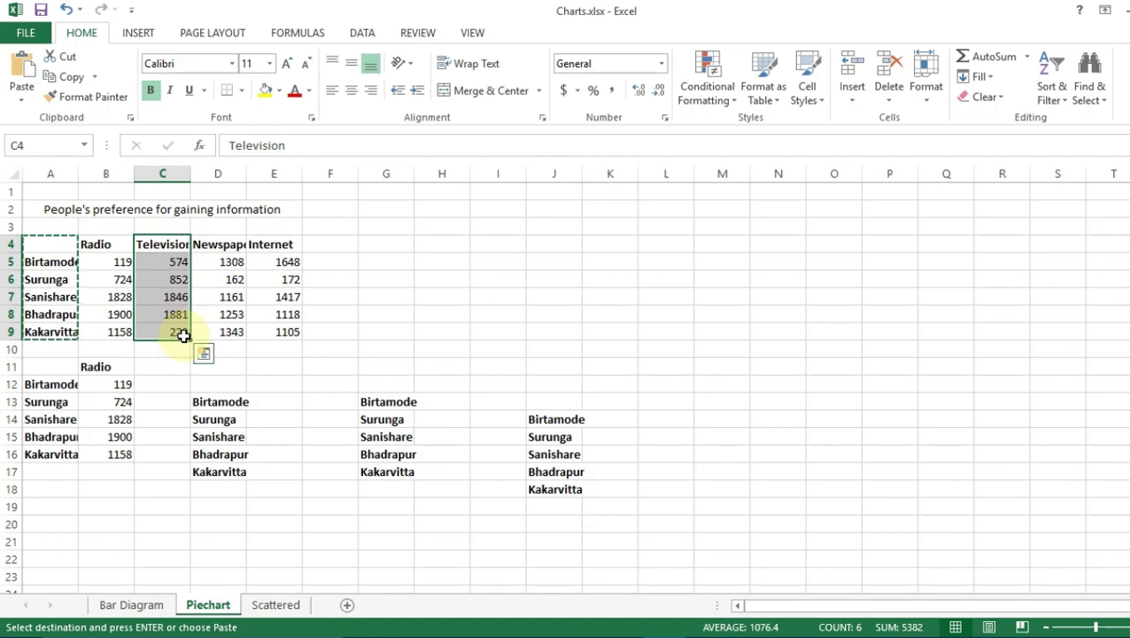
key(ctrl+c)
click(277, 387)
key(ctrl+v)
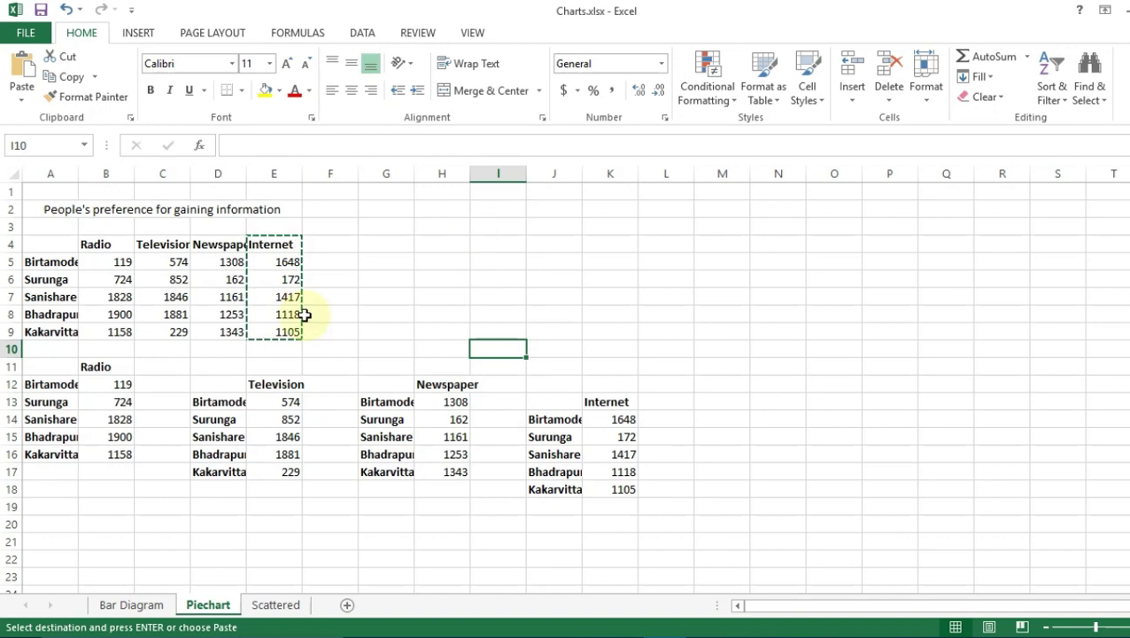
Step: Insert a basic 2-D pie chart of the Radio table in A11:B16
drag(51, 367, 116, 472)
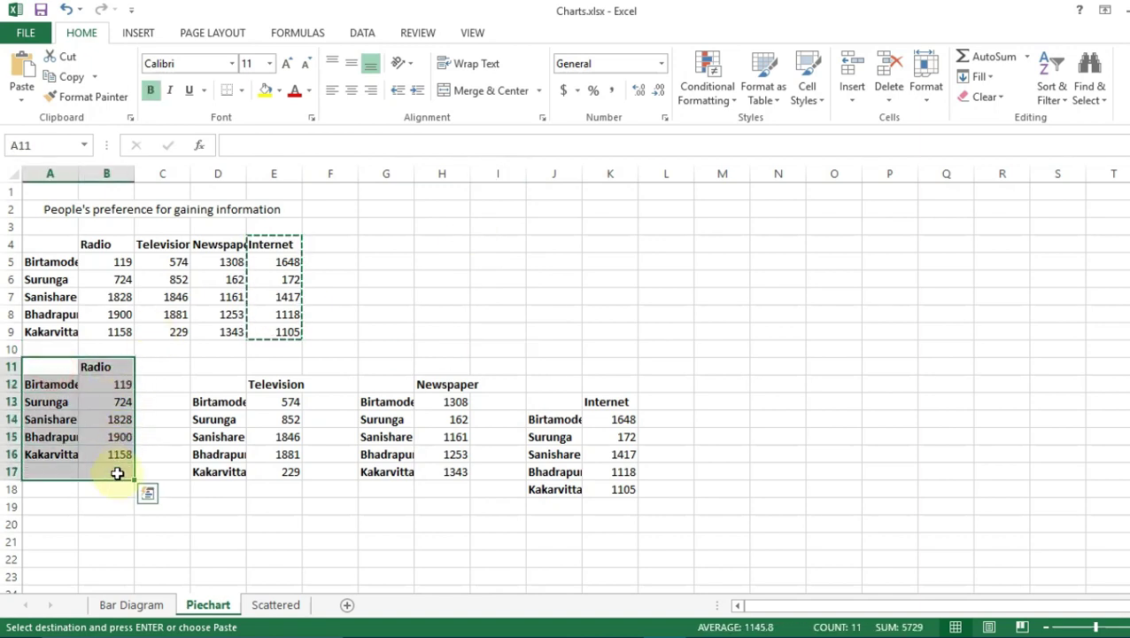
drag(56, 365, 118, 454)
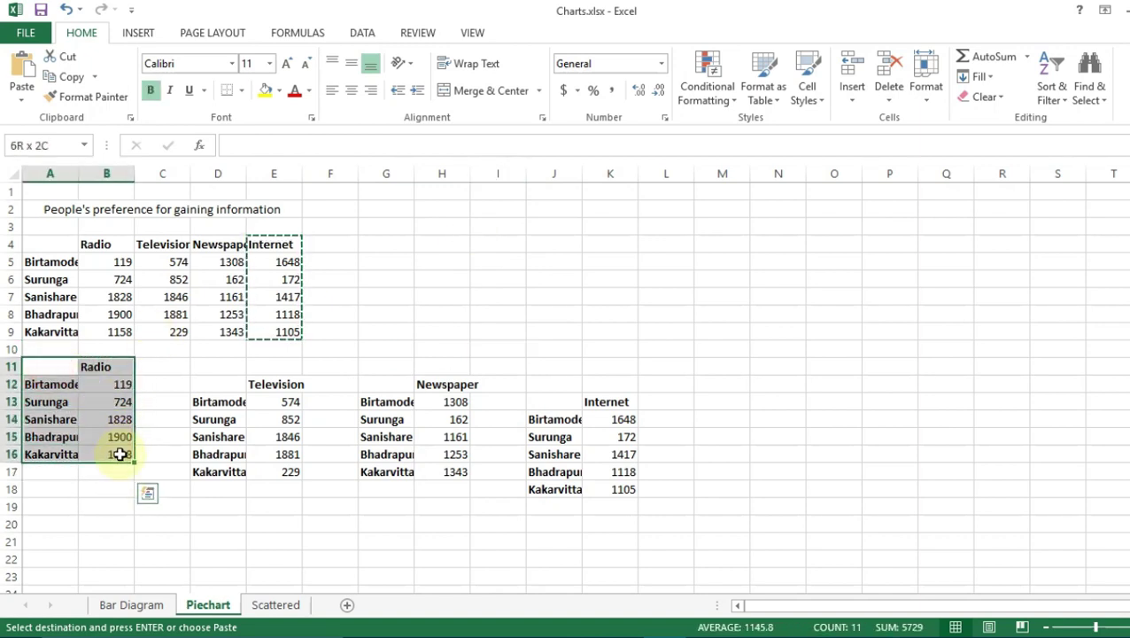
click(140, 32)
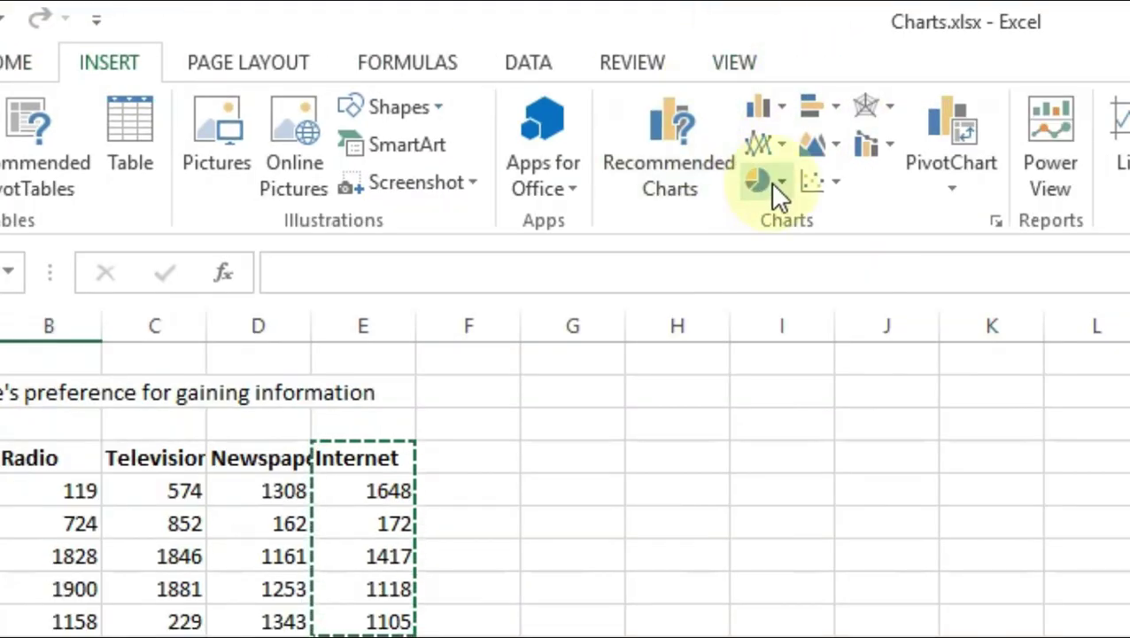
click(772, 182)
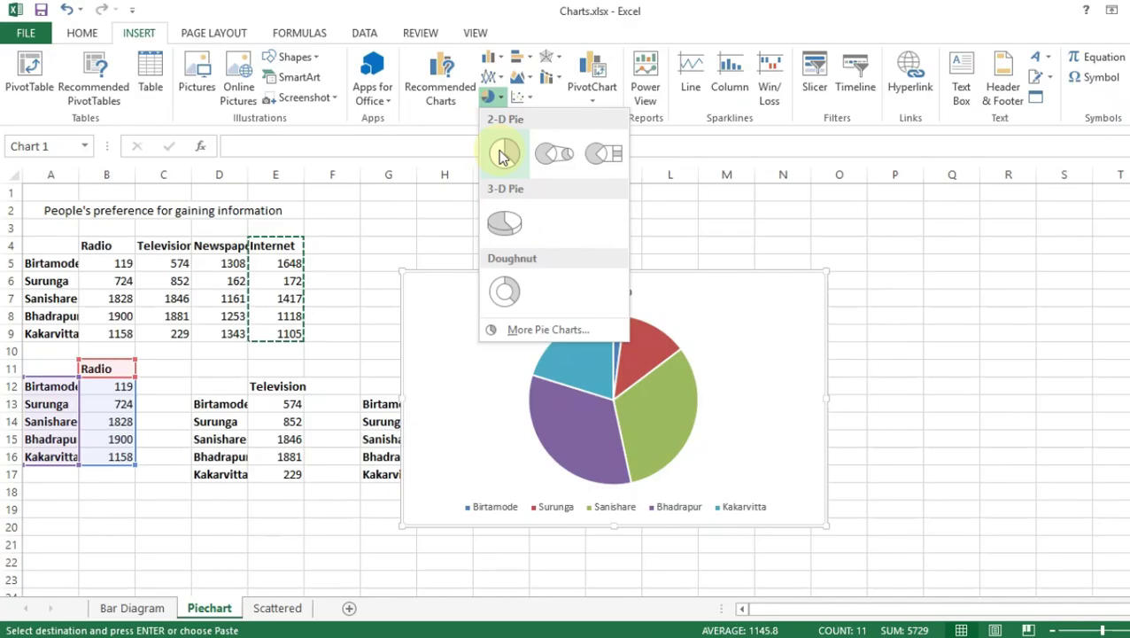
click(797, 288)
click(728, 310)
Step: Inspect the Radio pie chart's location legend and move the chart clear of the data tables, starting around column M
drag(856, 295, 926, 308)
drag(996, 290, 505, 242)
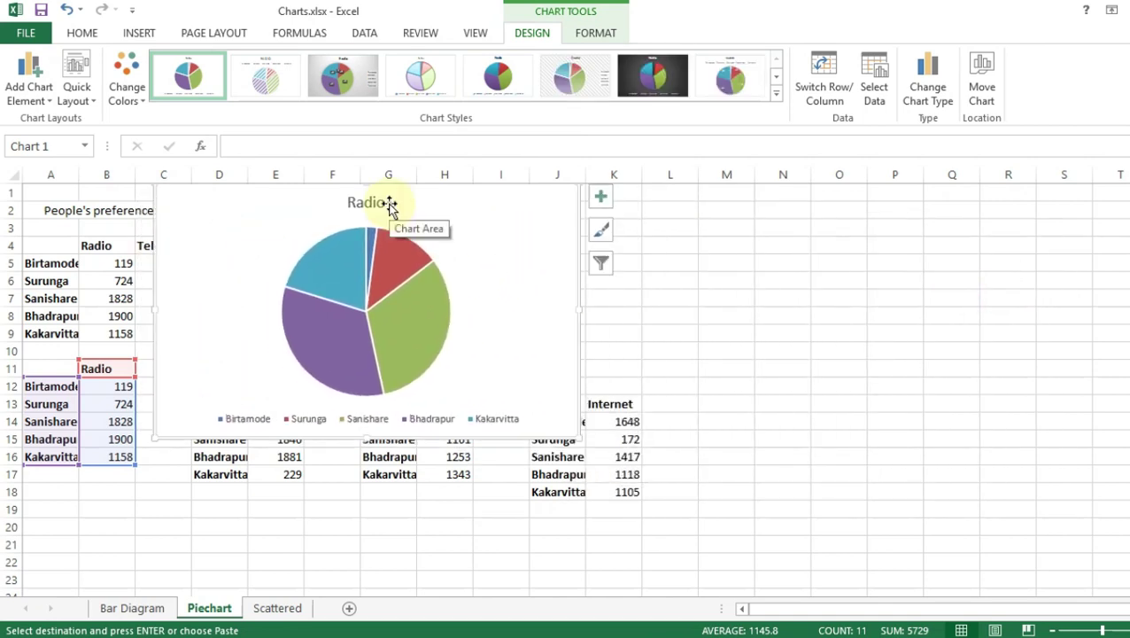
click(240, 420)
click(305, 418)
click(384, 420)
drag(532, 236, 1121, 271)
Step: Insert a basic 2-D pie chart of the Television table in D12:E17 and place it below row 9, starting around column I
drag(220, 384, 271, 476)
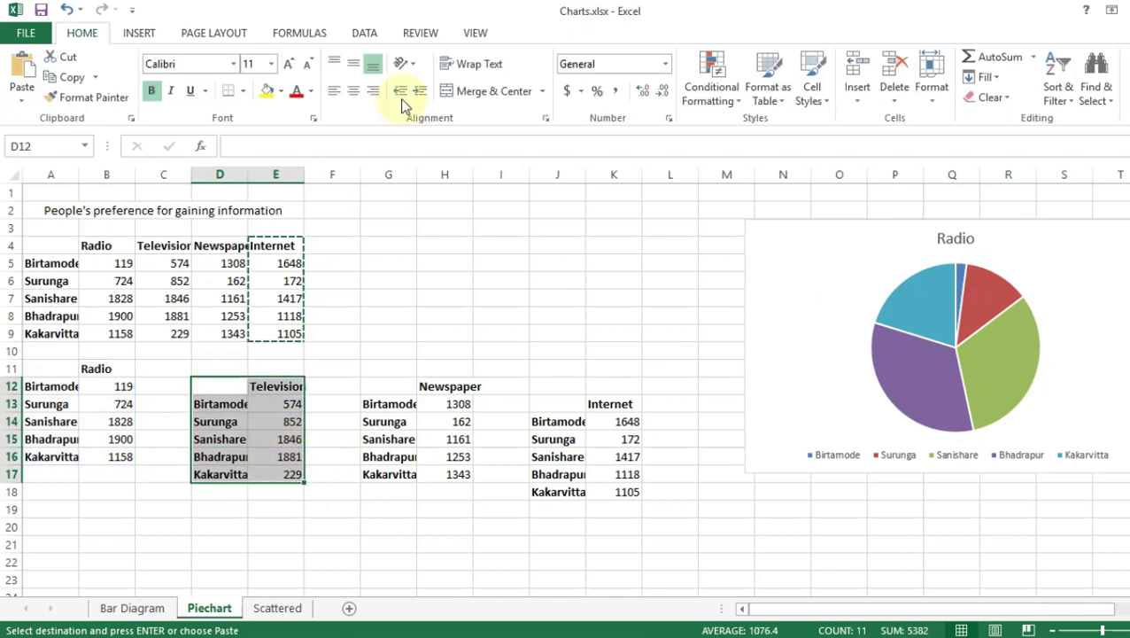
click(139, 33)
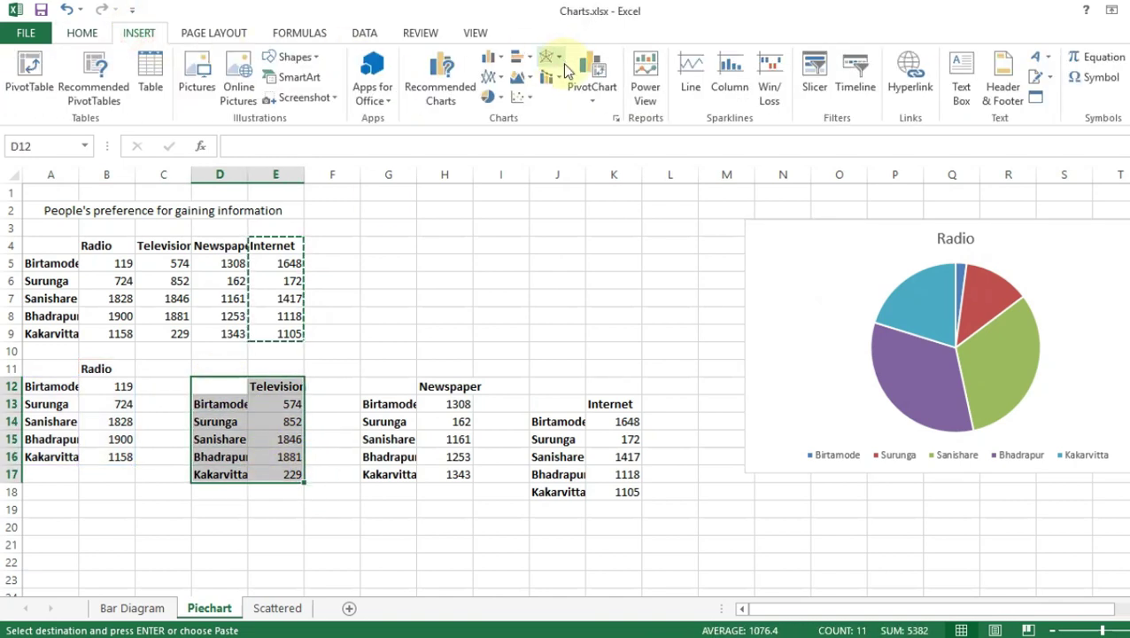
click(492, 96)
click(503, 157)
drag(735, 320, 827, 396)
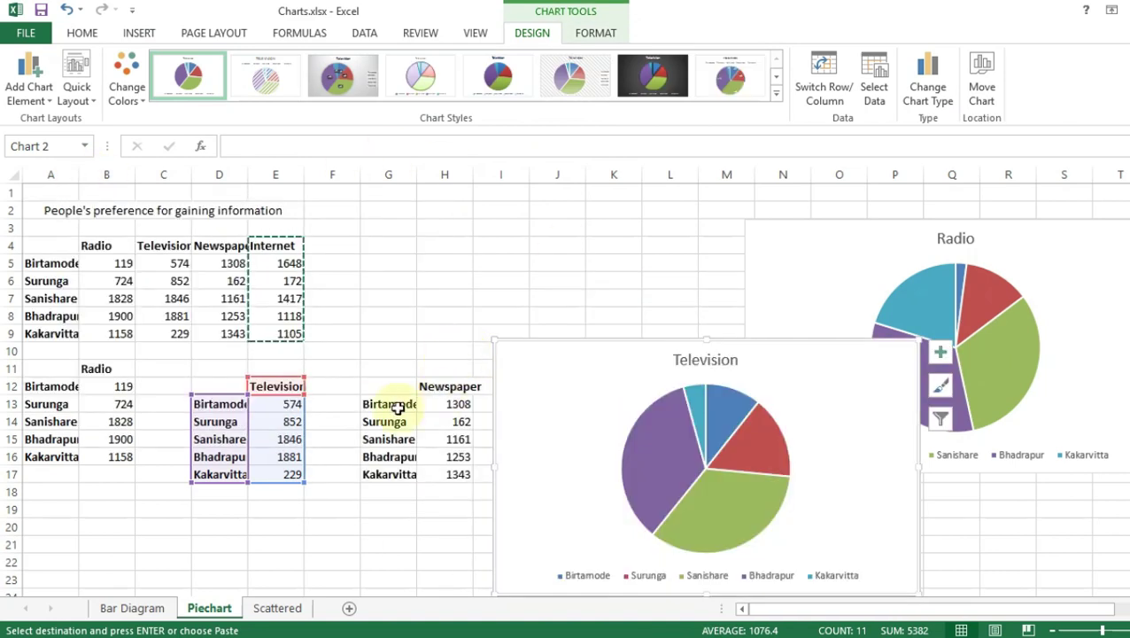
Step: Insert a basic 2-D pie chart of the Newspaper table in G12:H17 and move it to the sheet's top-left cells
drag(383, 391, 453, 474)
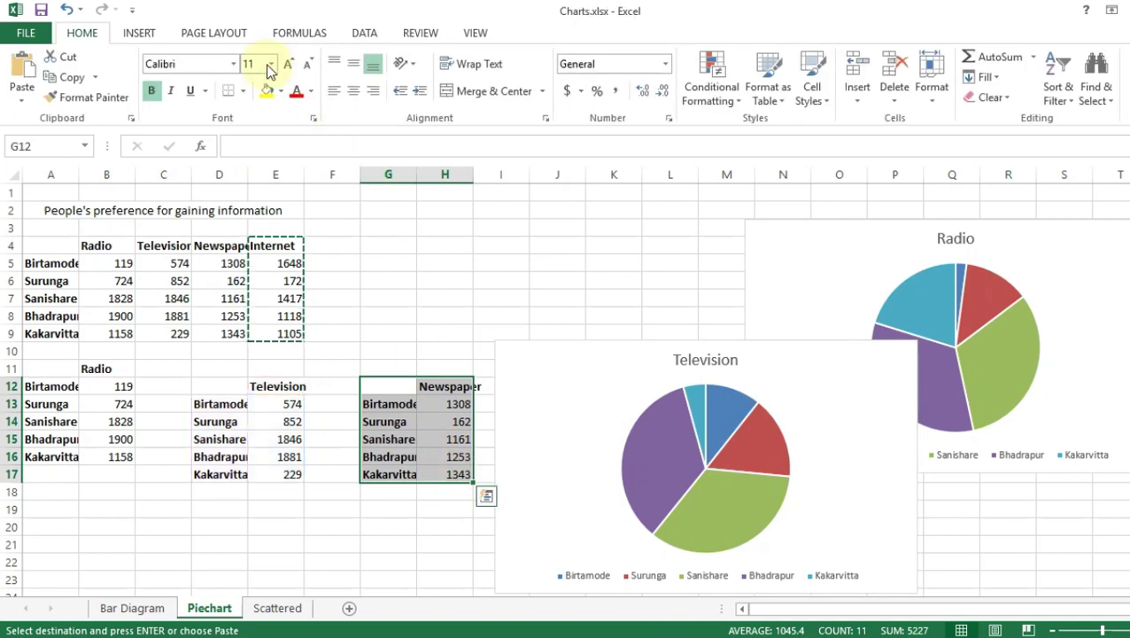
click(139, 33)
click(490, 101)
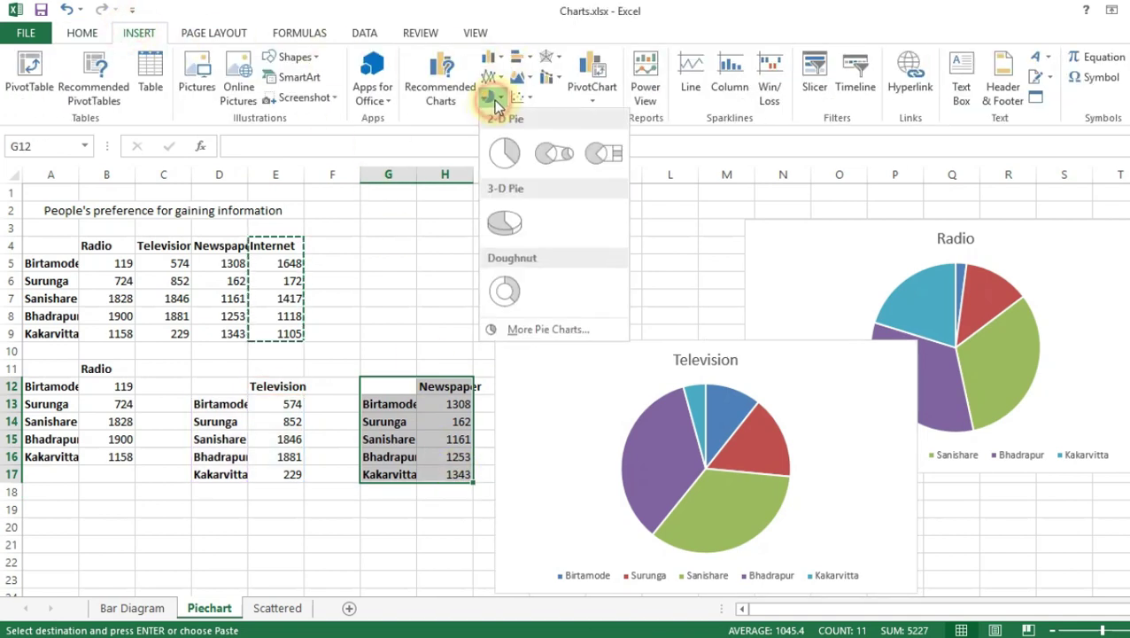
click(510, 167)
drag(760, 327, 264, 219)
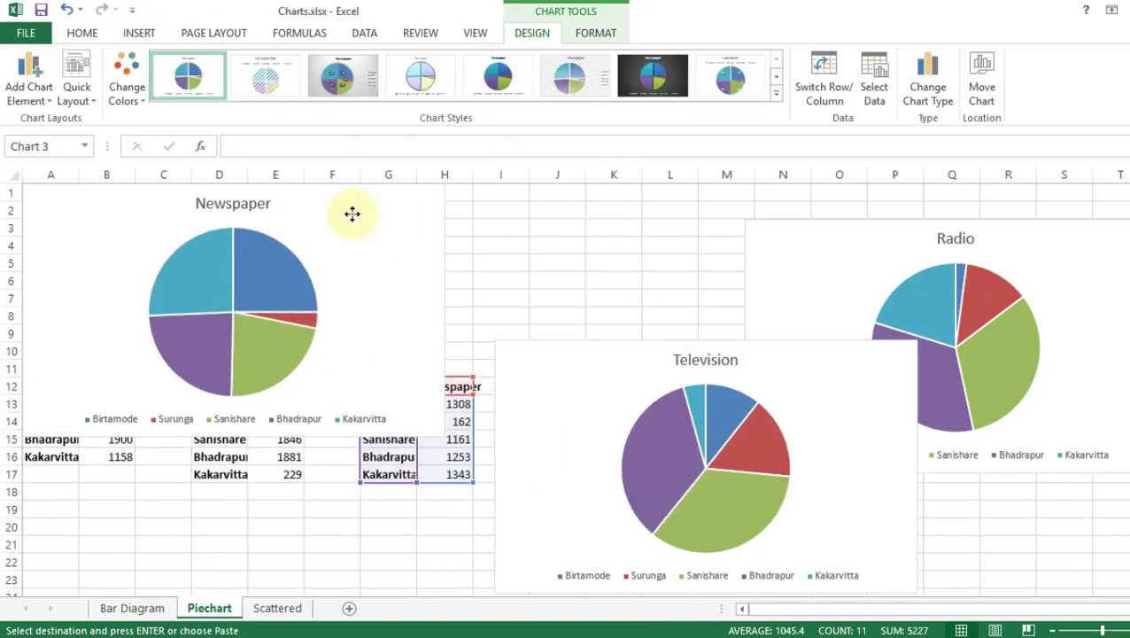
Step: Move the Television chart off the Internet table, and insert a 2-D pie chart of J13:K18 beside the Newspaper chart
drag(810, 404, 1019, 371)
drag(558, 404, 631, 493)
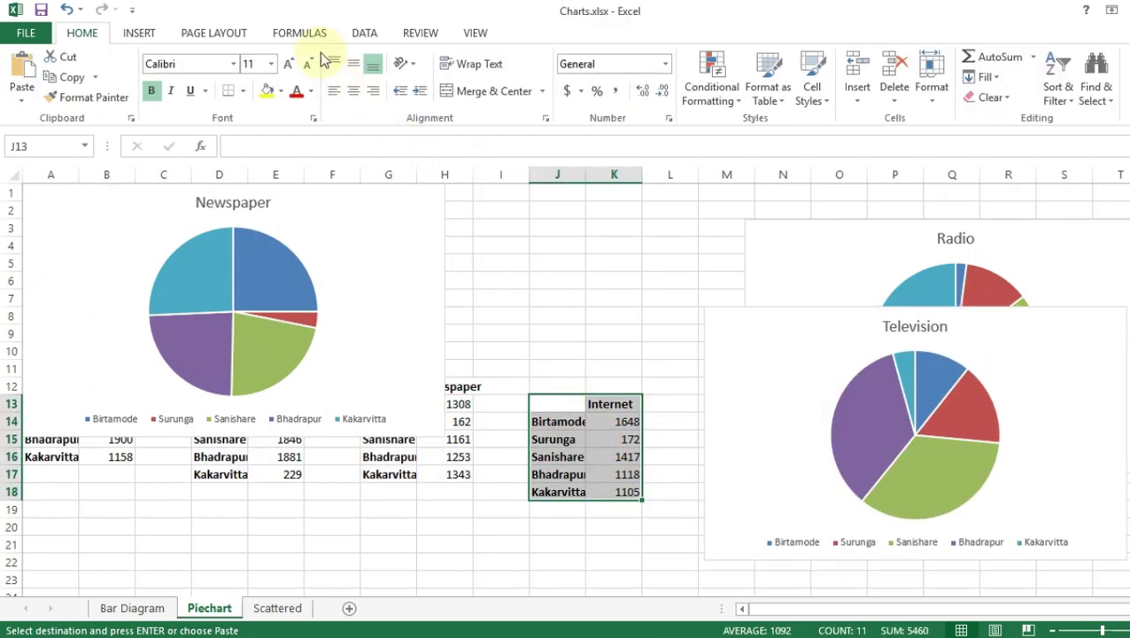
click(139, 33)
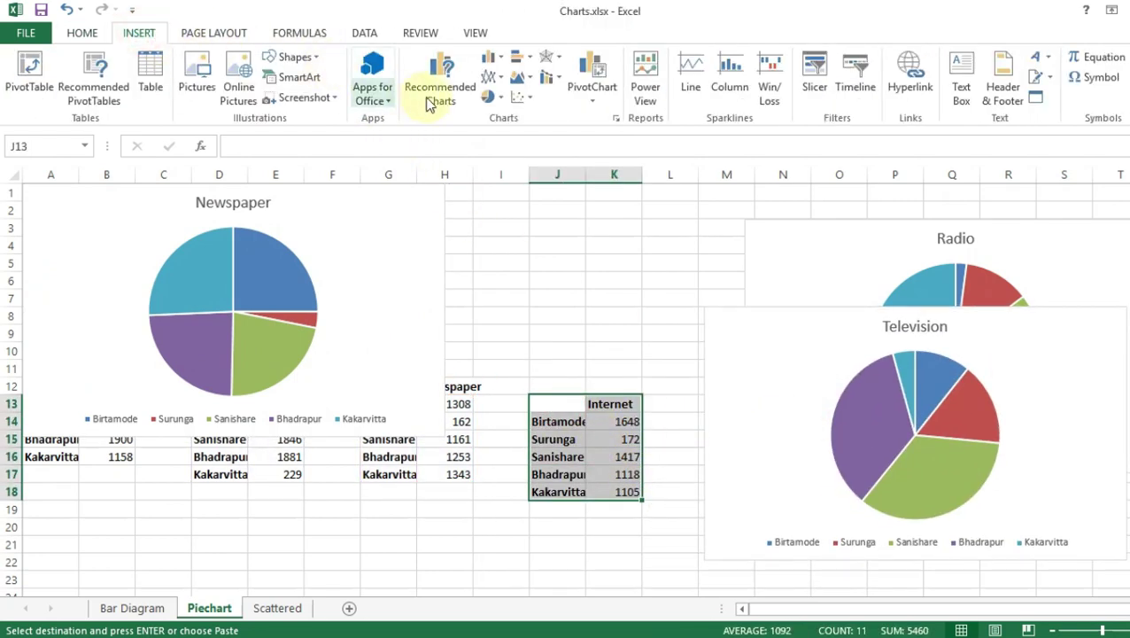
click(490, 96)
click(502, 182)
drag(787, 321, 816, 270)
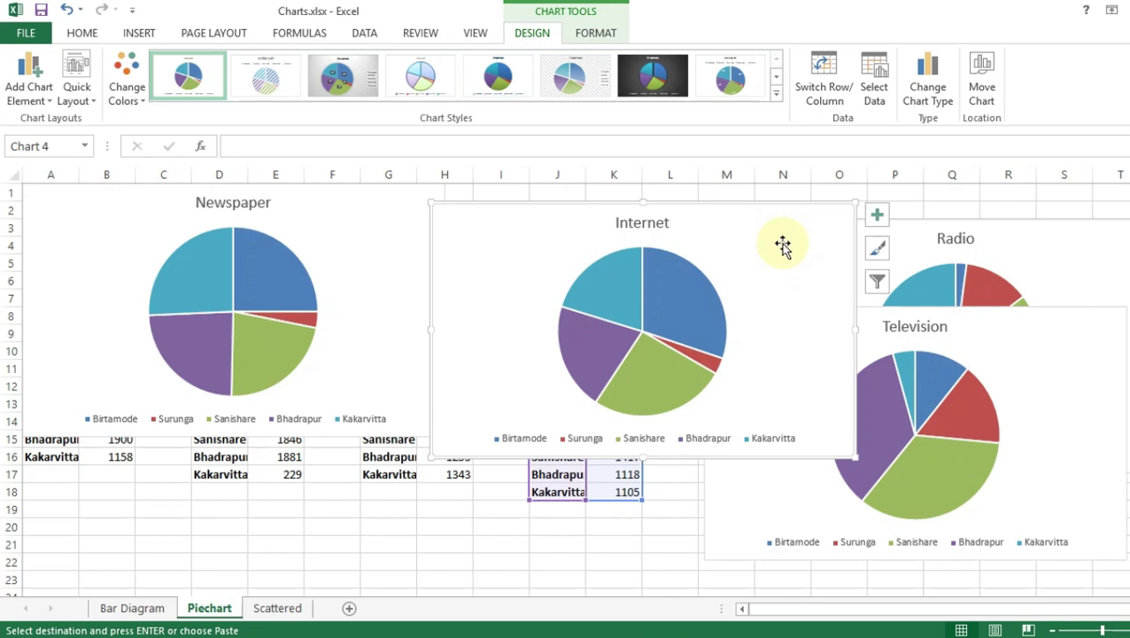
Step: Add data labels to the slices of the Internet pie chart
click(877, 214)
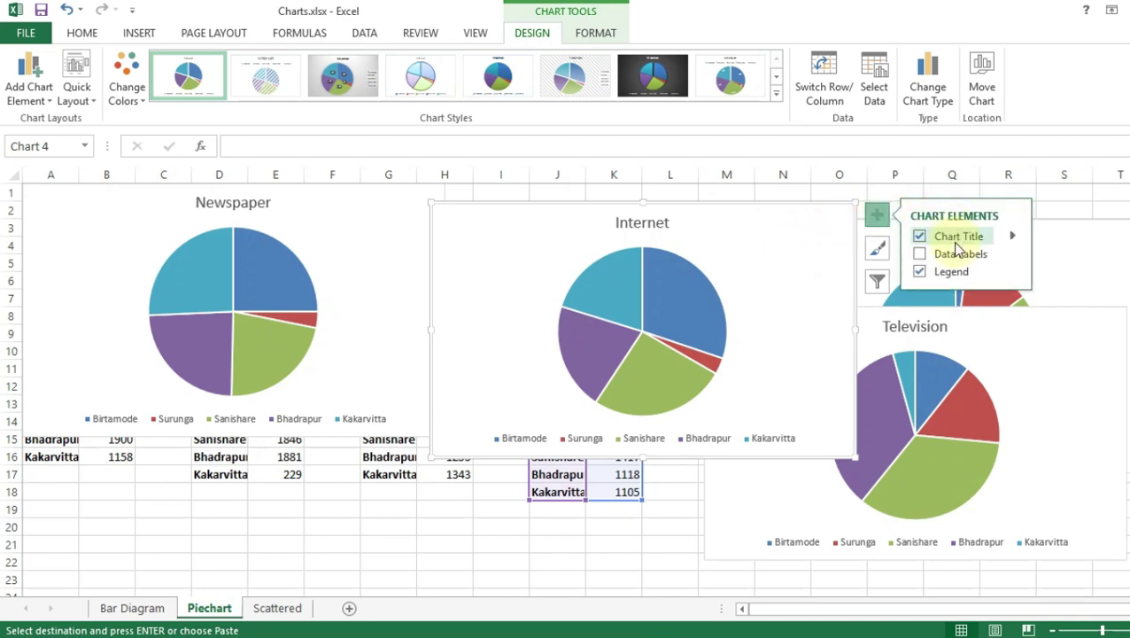
click(920, 253)
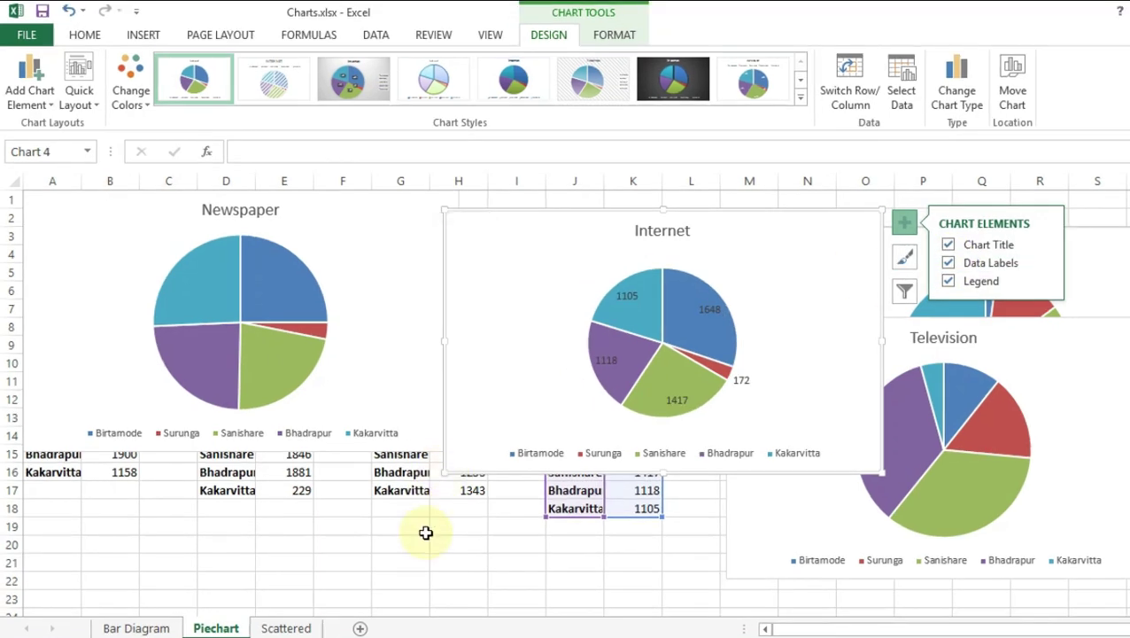
click(410, 512)
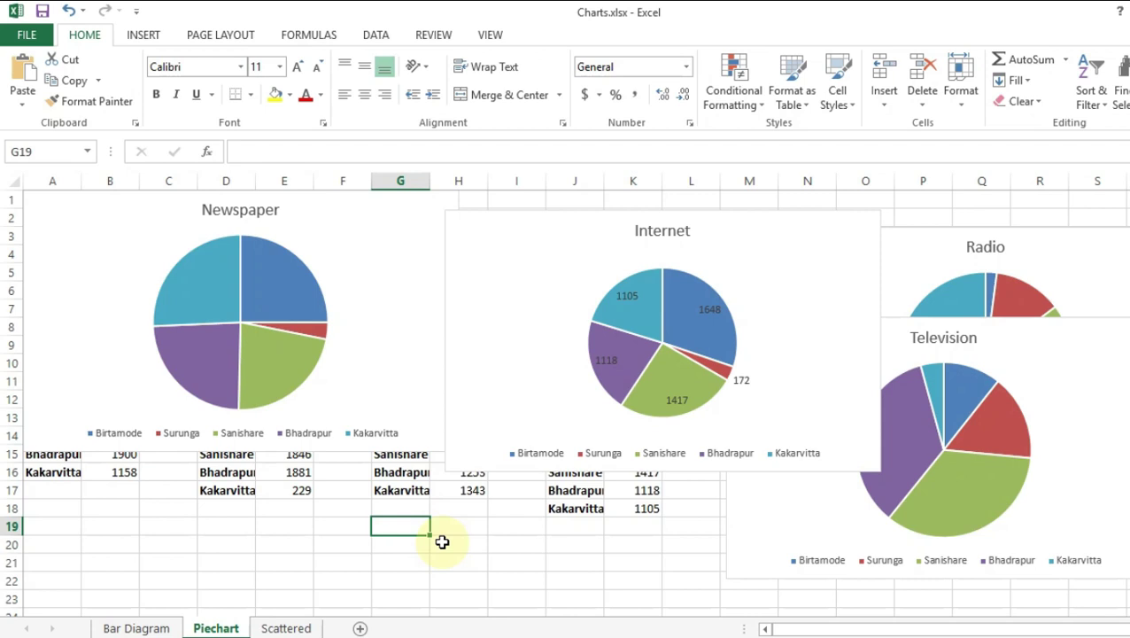
Step: Preview the available chart styles and quick layouts on the Internet pie chart, including the layout with percentage labels
click(538, 256)
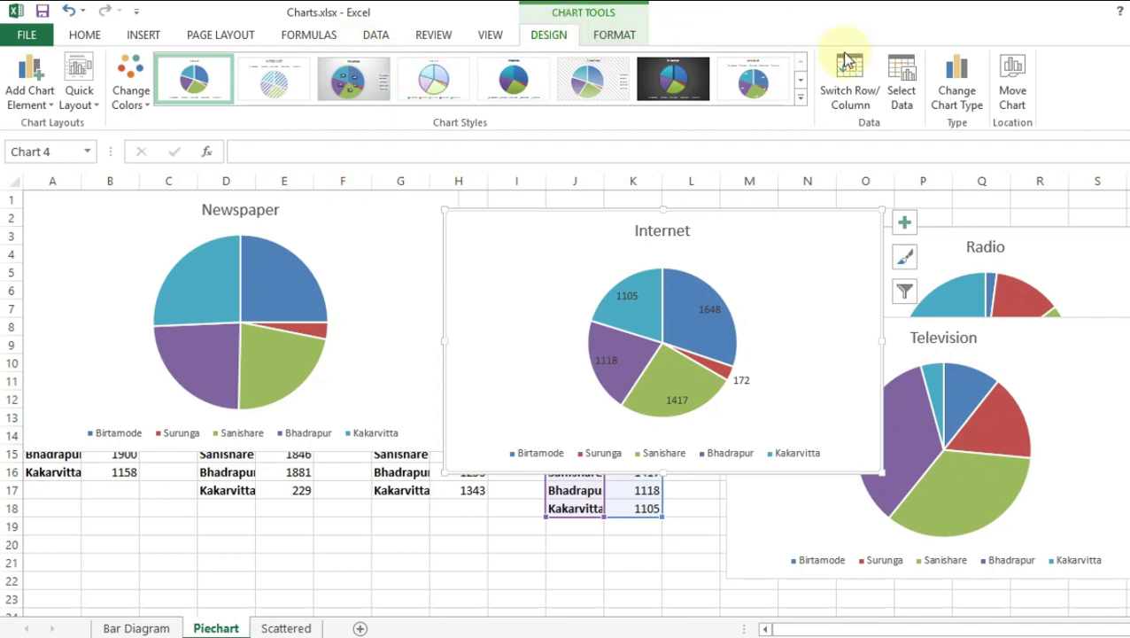
click(800, 98)
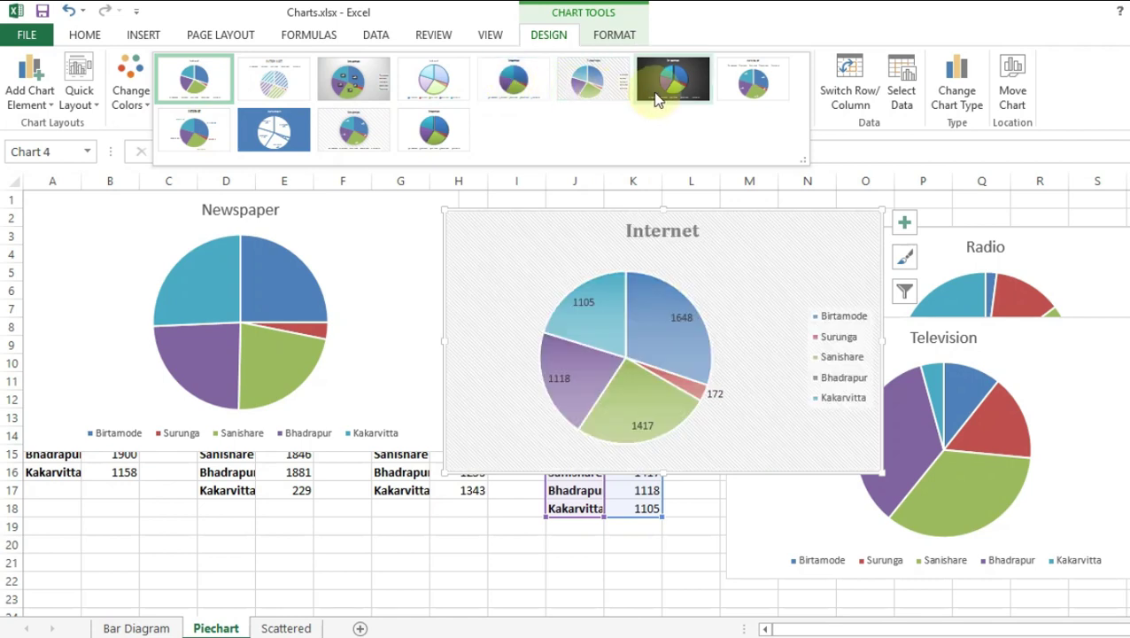
click(598, 11)
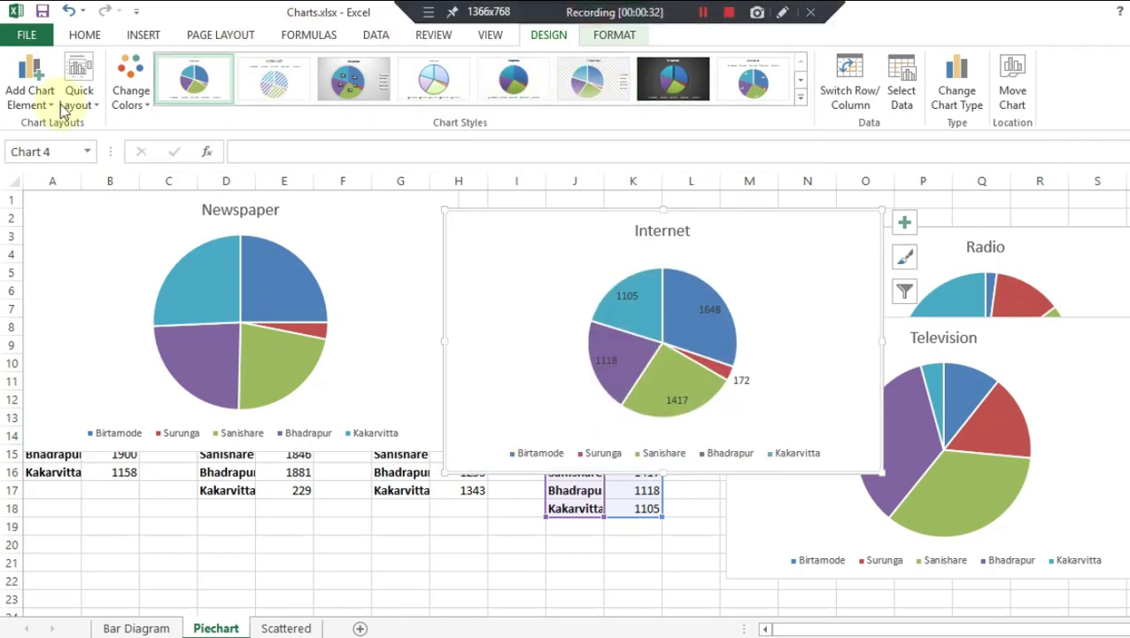
click(84, 110)
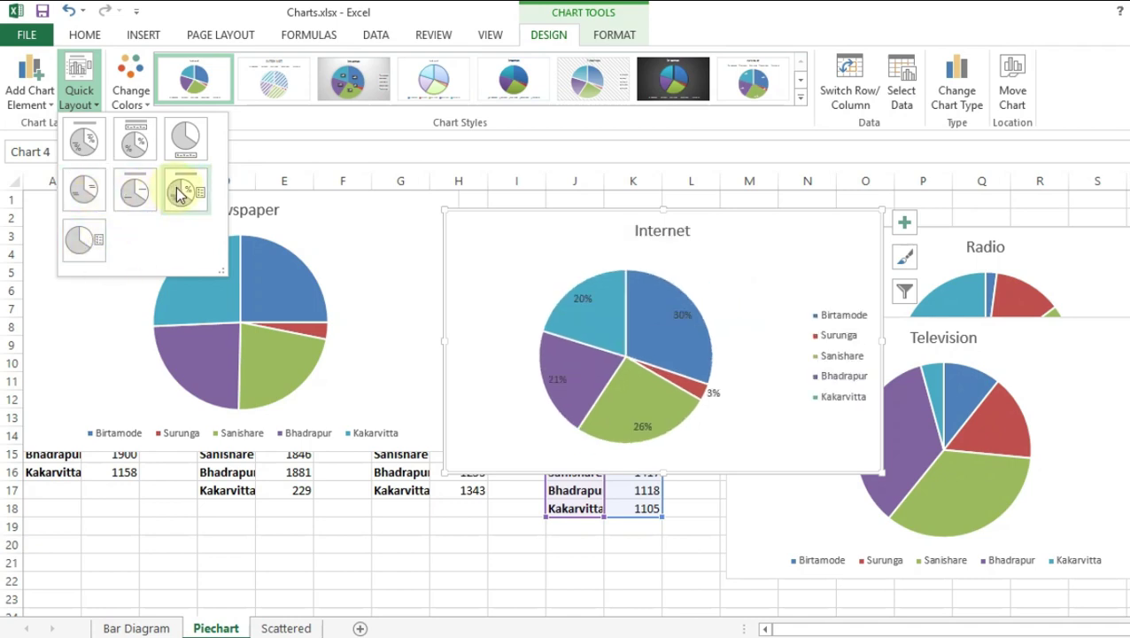
Step: On the Scattered sheet, insert a markers-only scatter chart of Concentration and Absorbance in D4:E14, and move it clear of the table
click(286, 628)
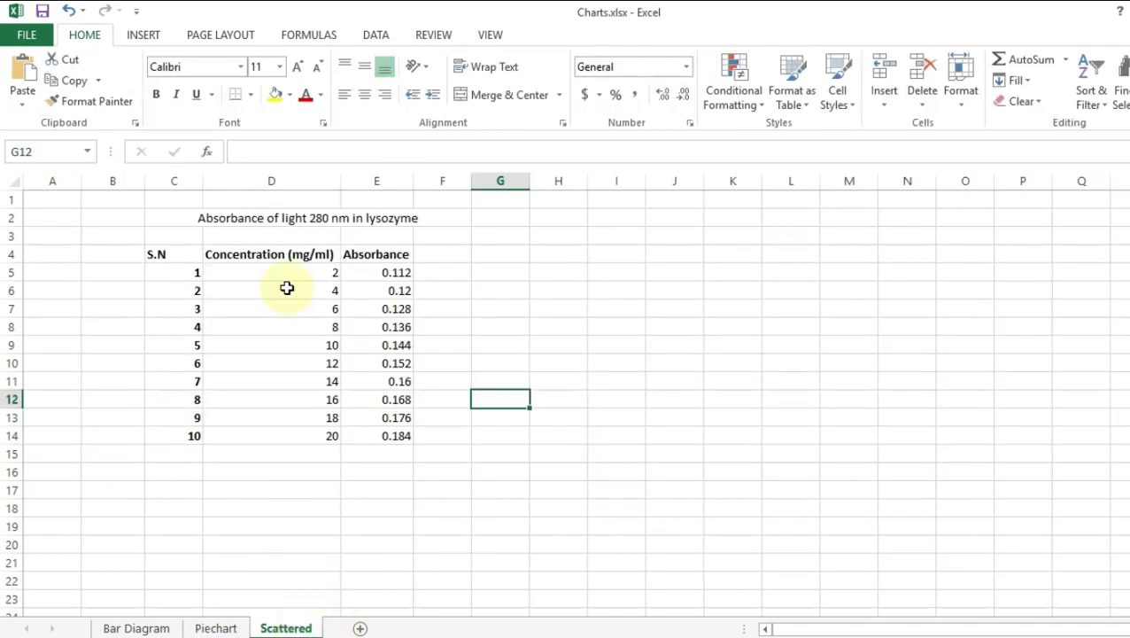
click(191, 219)
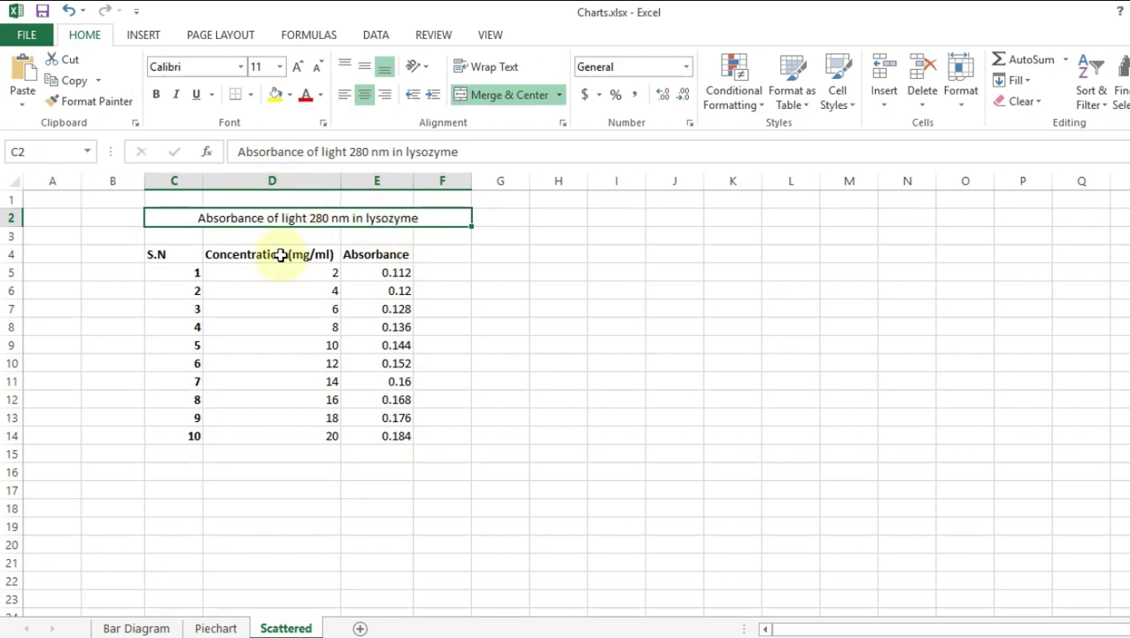
drag(281, 257, 292, 433)
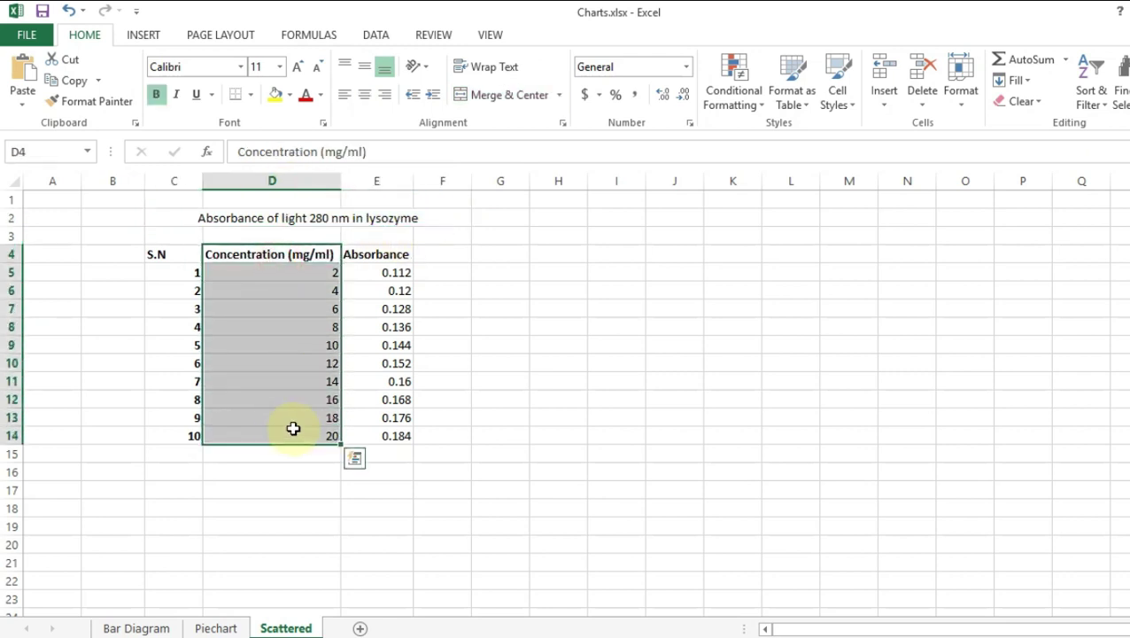
click(388, 255)
drag(383, 287, 363, 436)
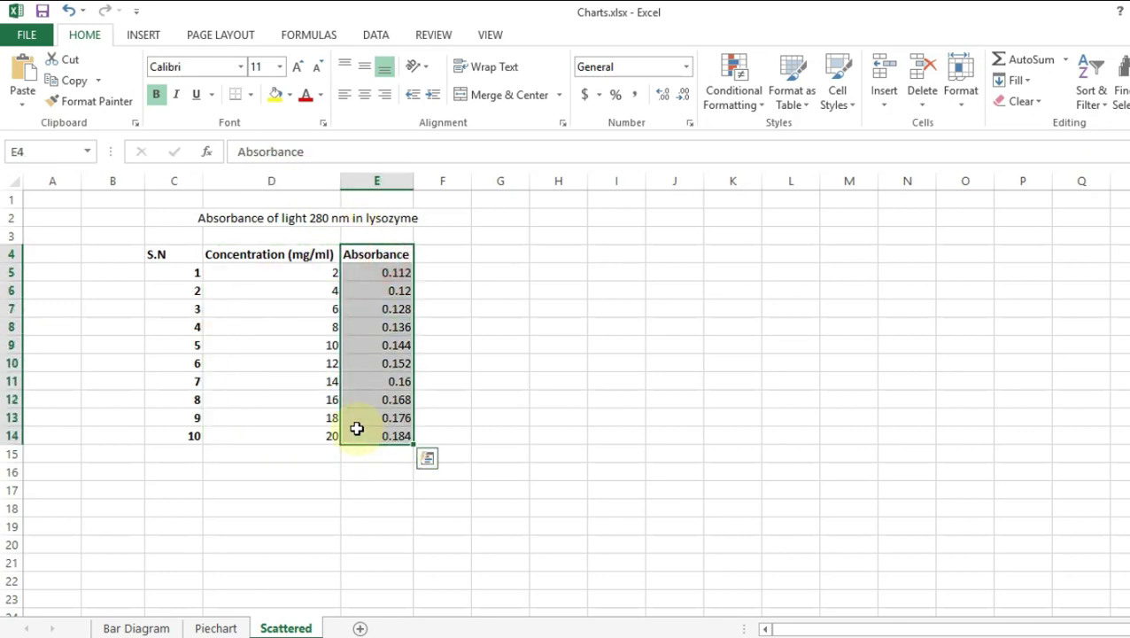
drag(251, 254, 399, 435)
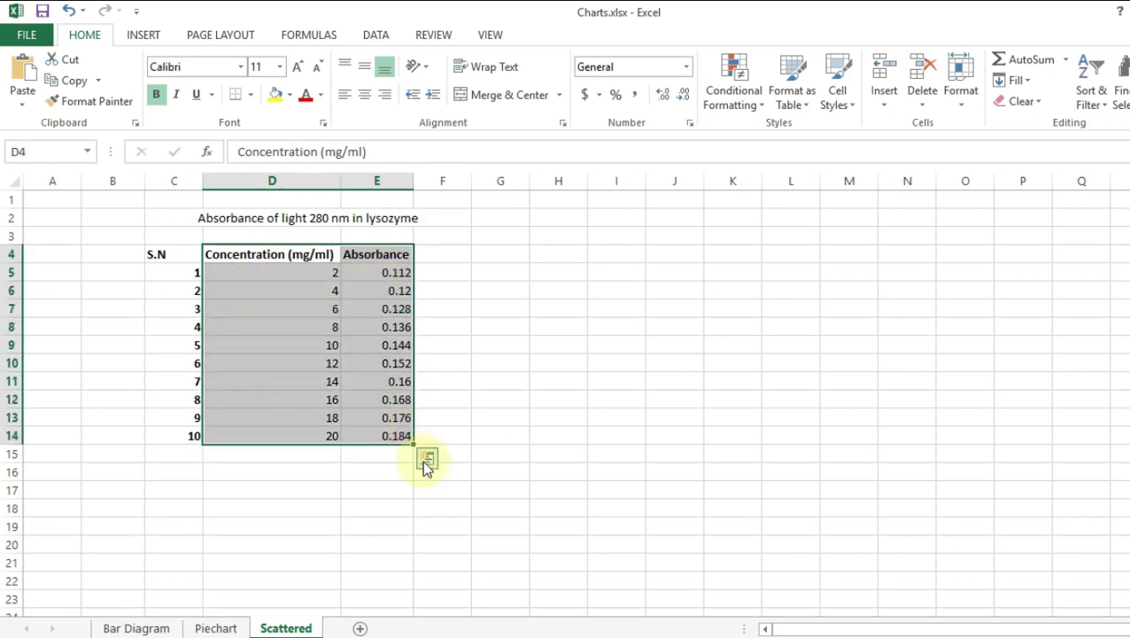
click(144, 34)
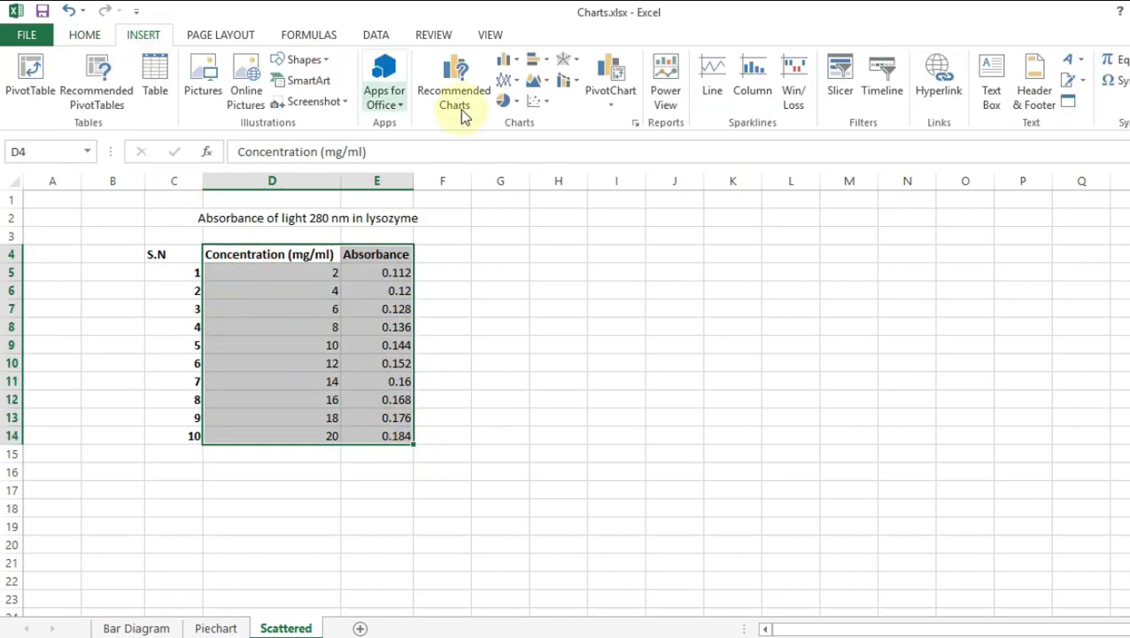
click(541, 101)
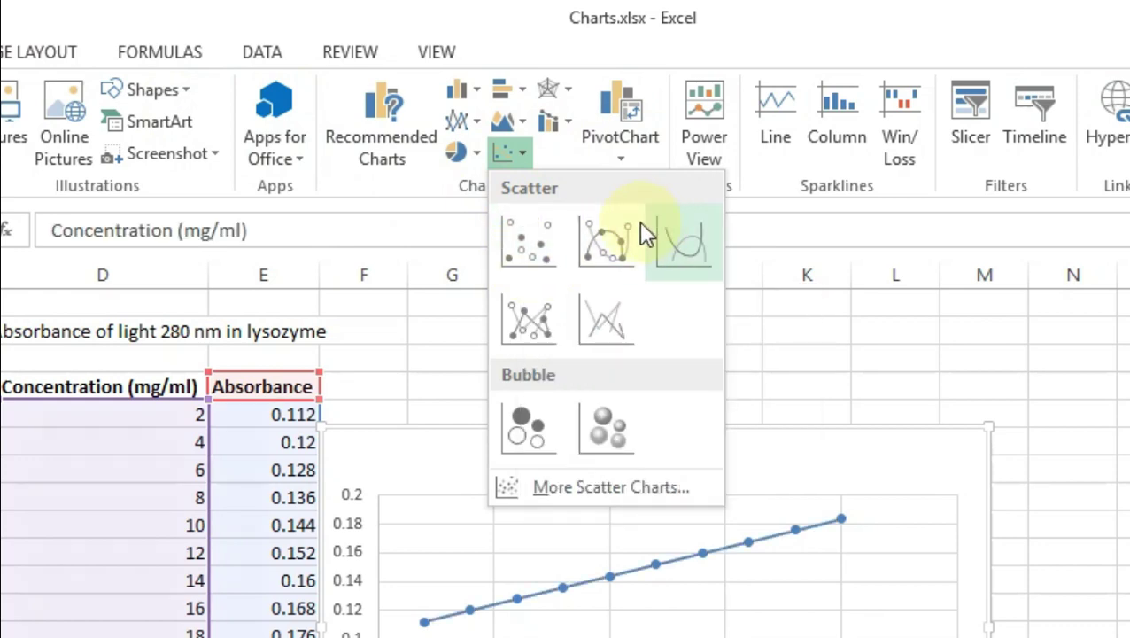
click(524, 245)
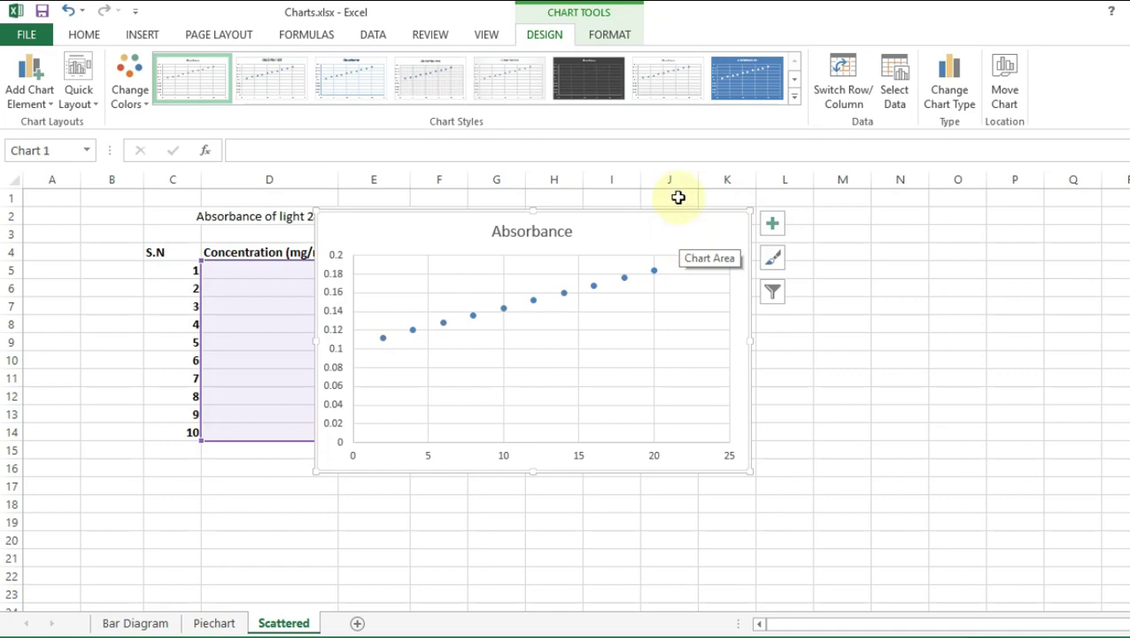
drag(618, 230, 833, 226)
Step: Apply Layout 9 to the Absorbance scatter chart and move the trendline equation label toward the chart's upper-right corner
drag(286, 258, 285, 325)
drag(393, 253, 396, 292)
click(347, 365)
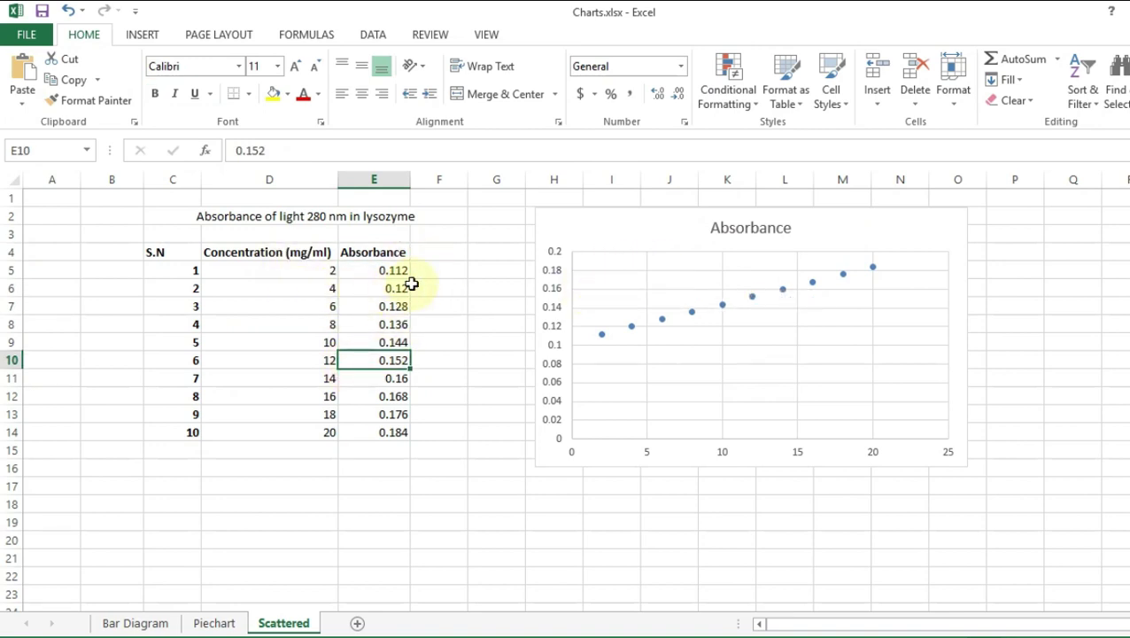
click(664, 235)
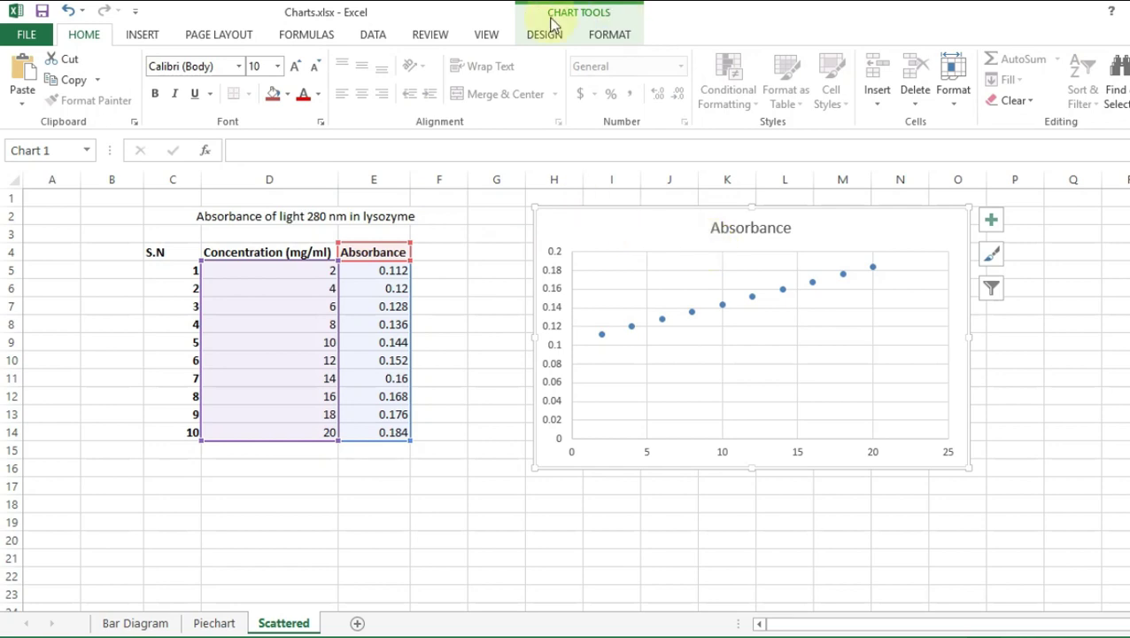
click(551, 37)
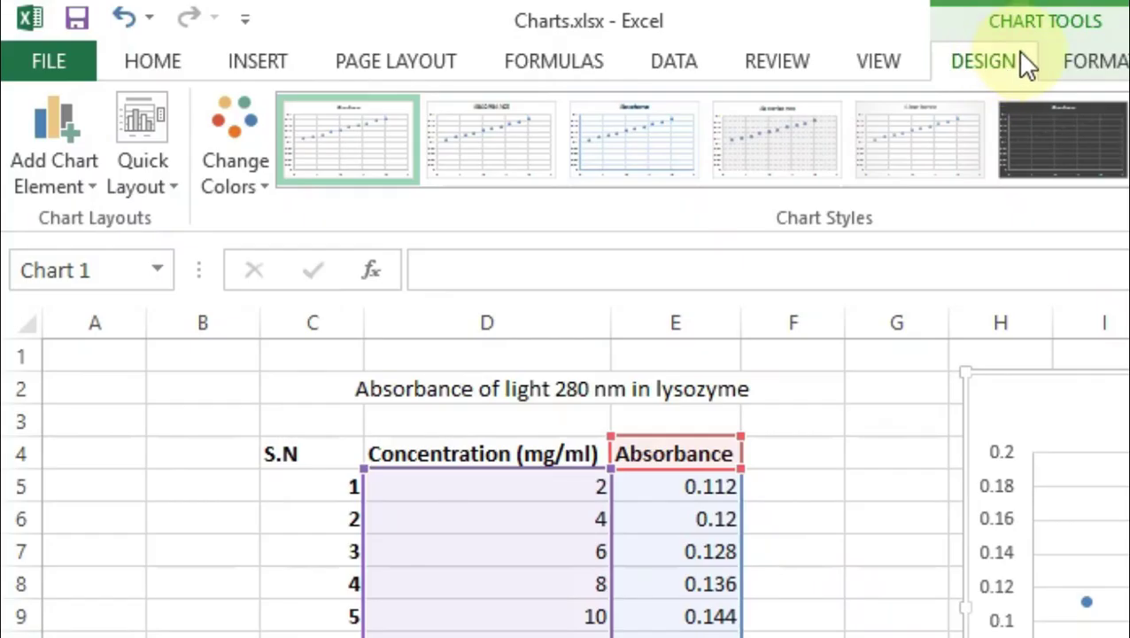
click(127, 188)
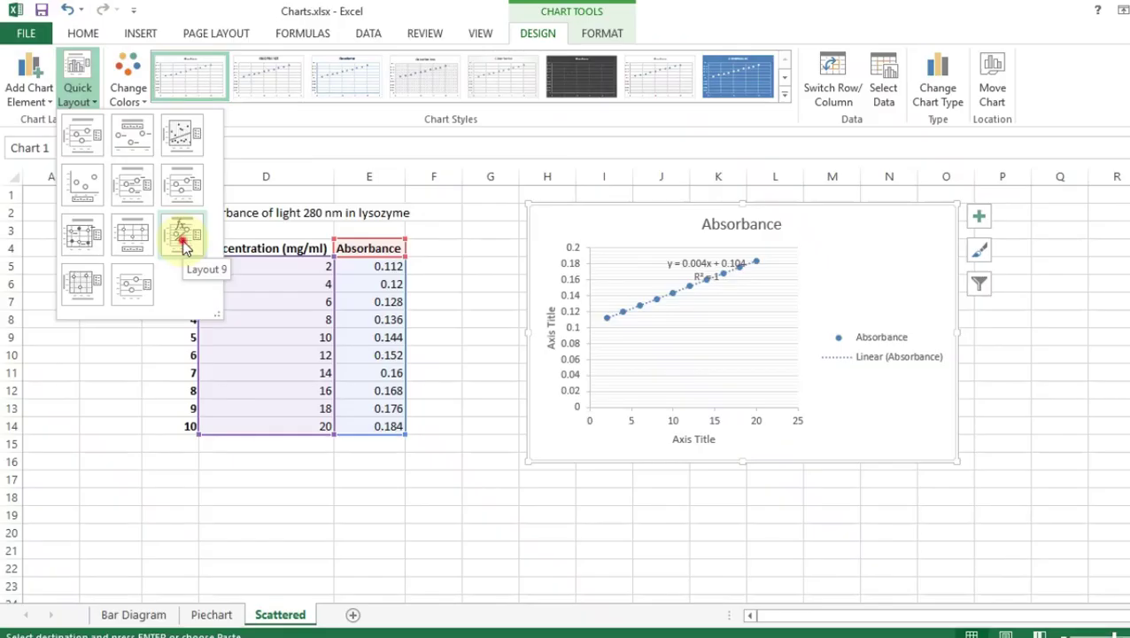
click(183, 241)
click(678, 263)
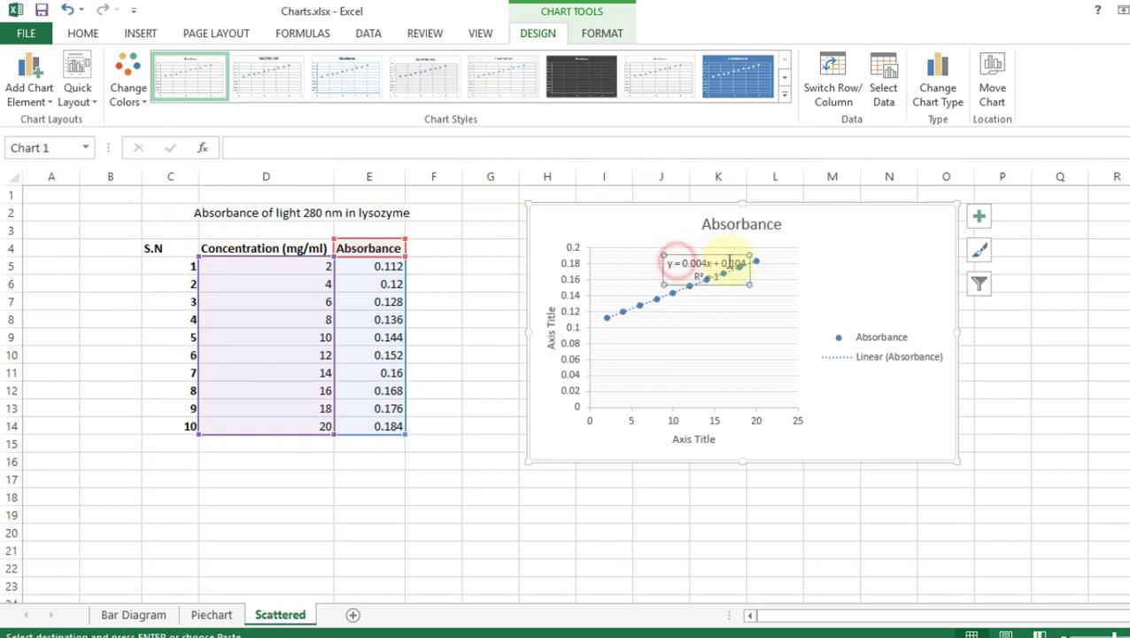
drag(725, 254, 878, 221)
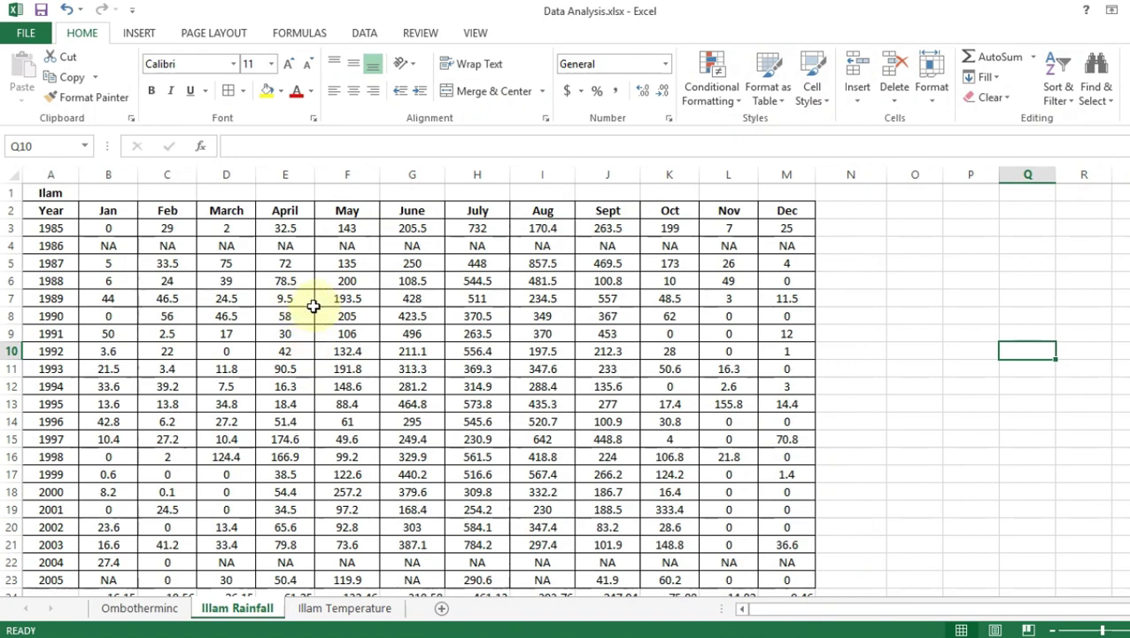
Step: Examine the Illam Rainfall table in the Data Analysis workbook, from its first year to its last year
click(850, 332)
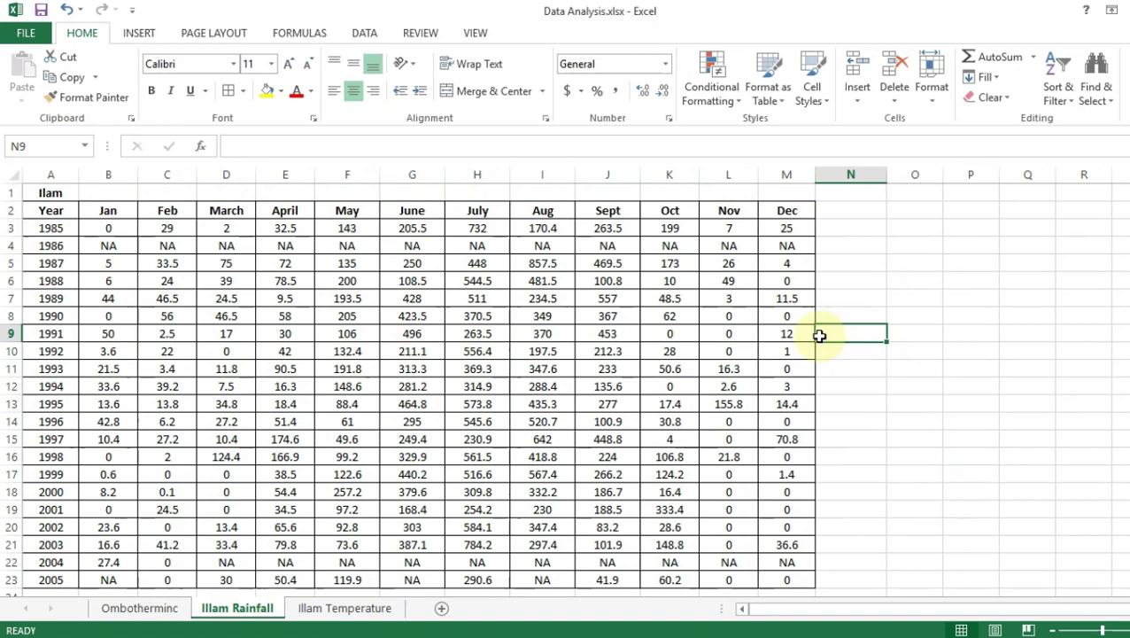
click(56, 227)
scroll(131, 321, down, 2)
click(51, 476)
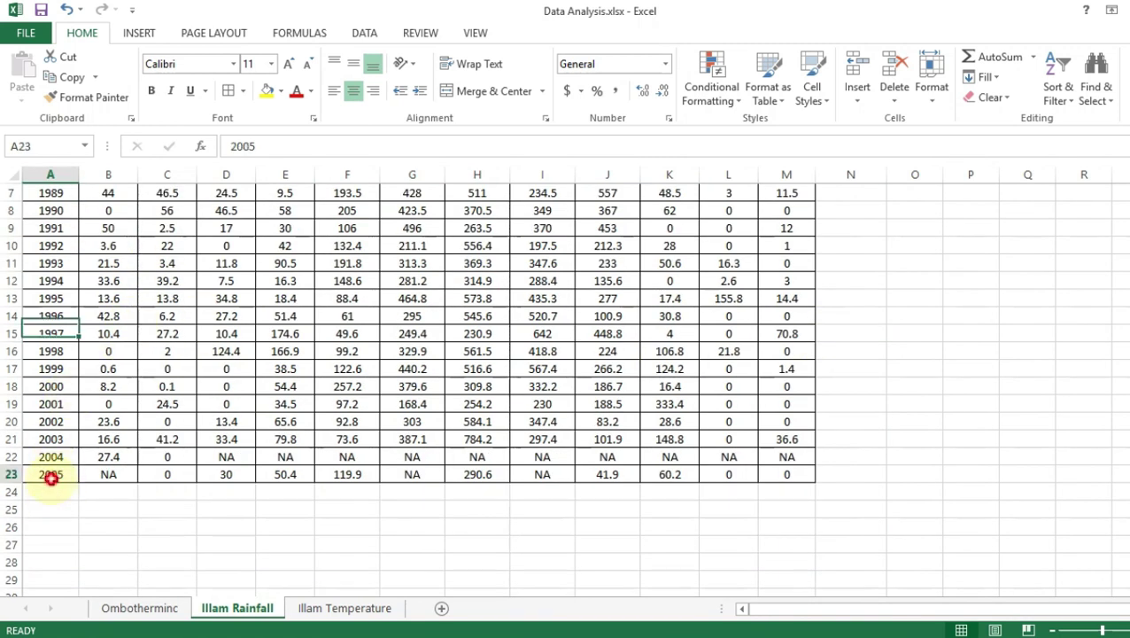
scroll(108, 424, up, 2)
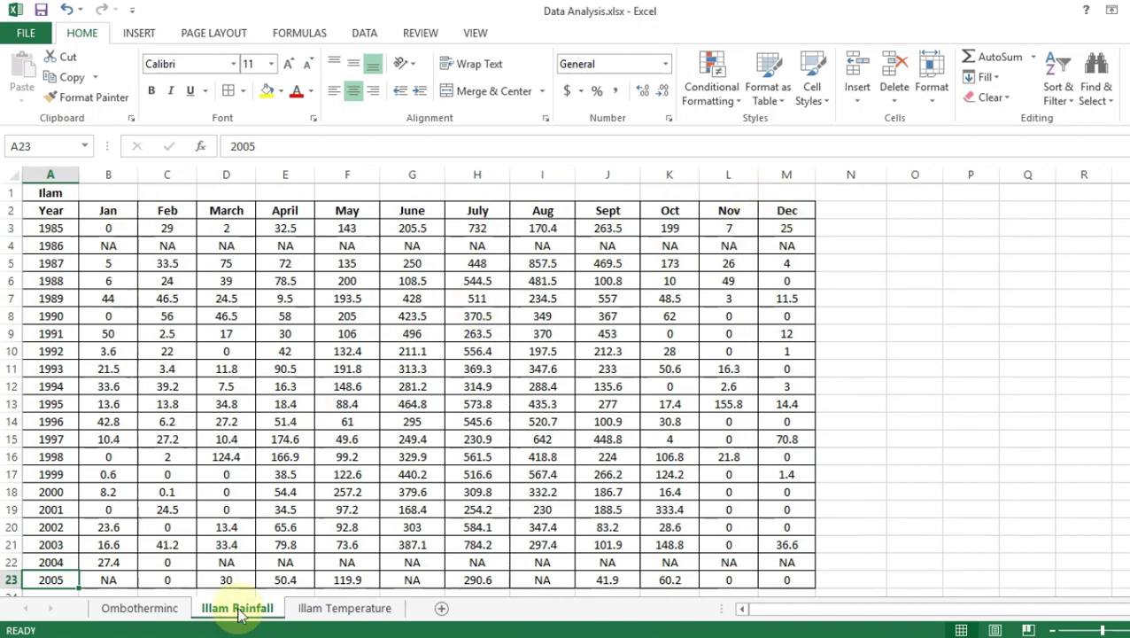
scroll(235, 585, down, 3)
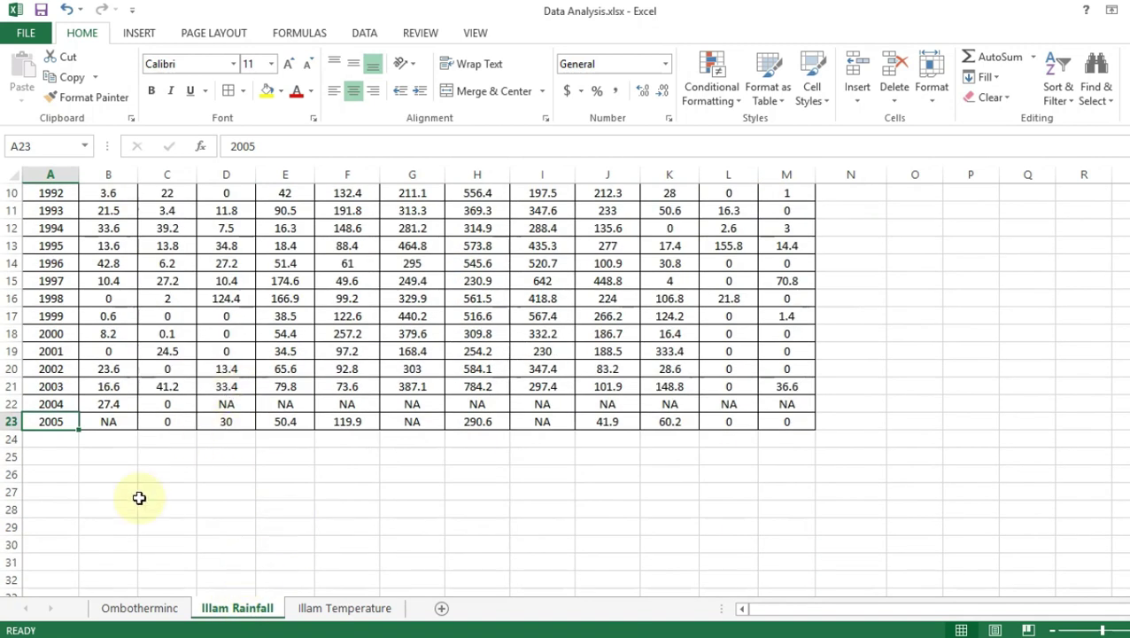
Step: Calculate the January average in B24 with =AVERAGE(B3:B23) and fill the formula across to M24 for the other months
click(117, 435)
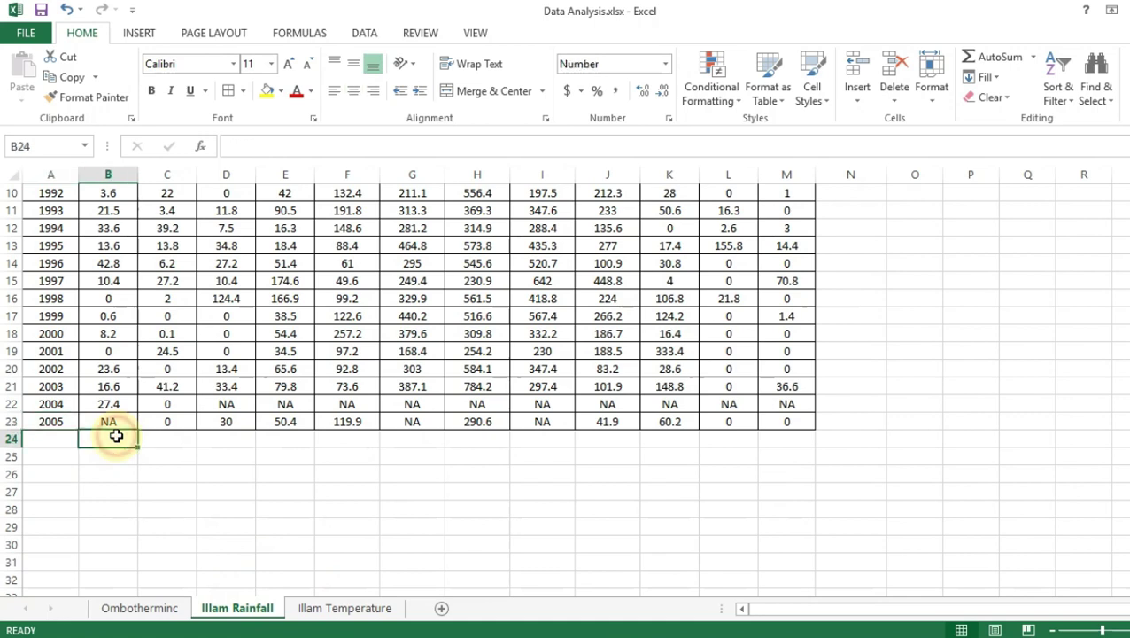
scroll(110, 301, up, 3)
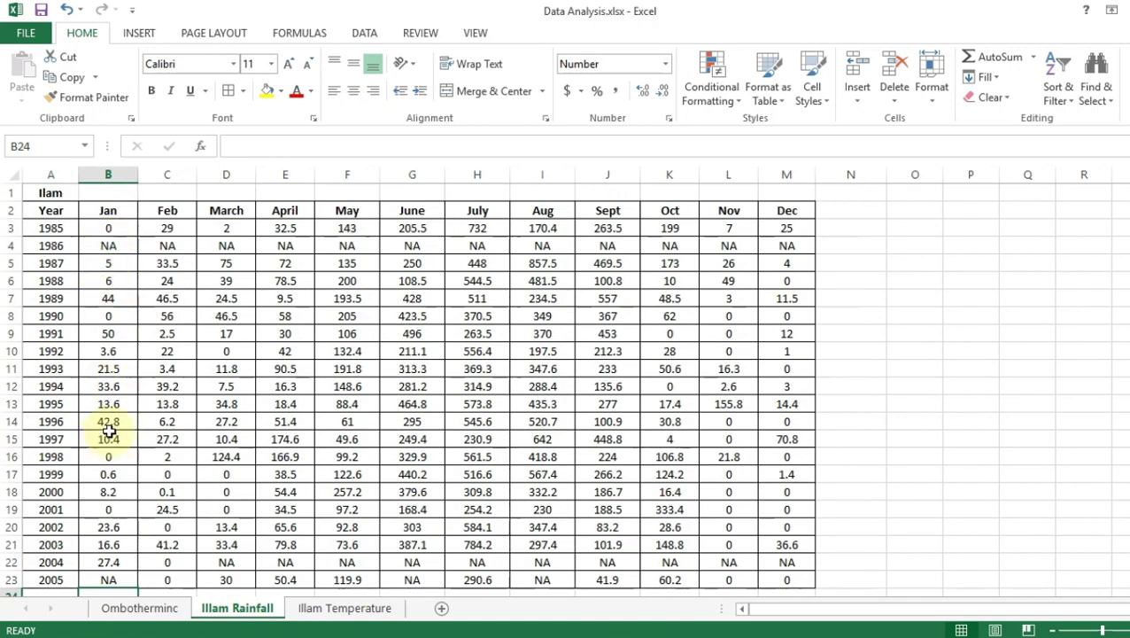
scroll(151, 427, down, 3)
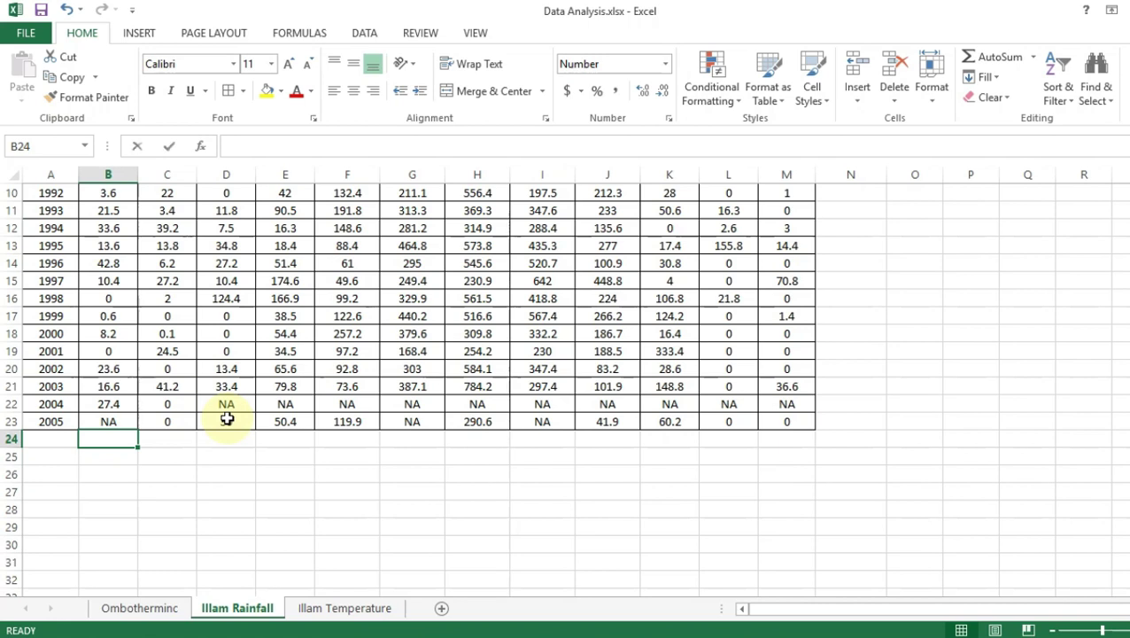
text(=a)
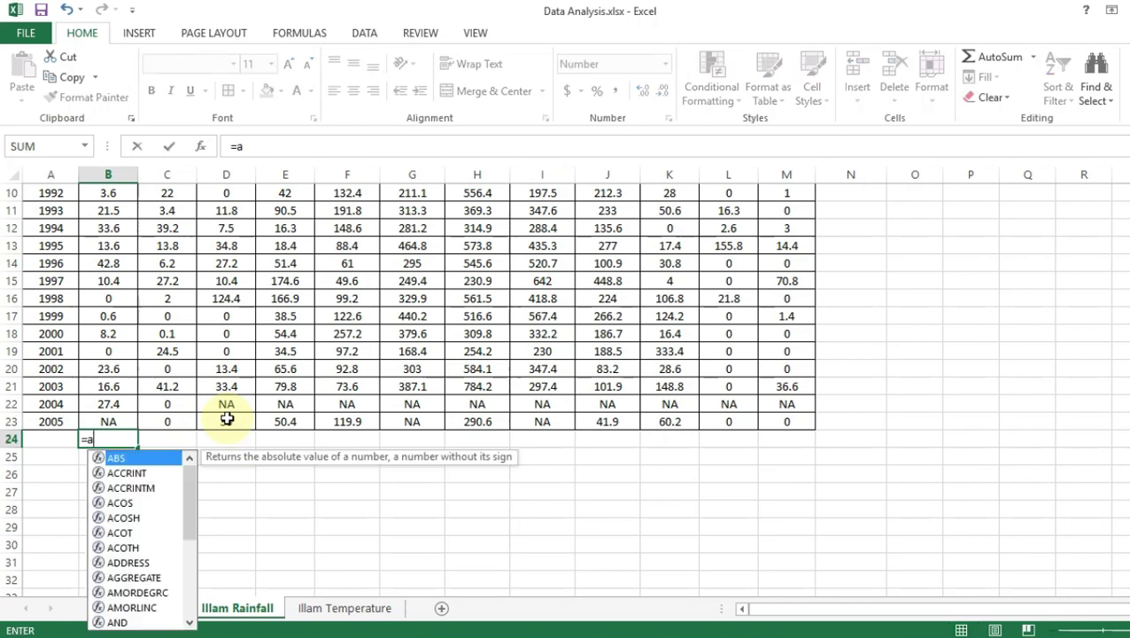
text(ve)
double_click(126, 473)
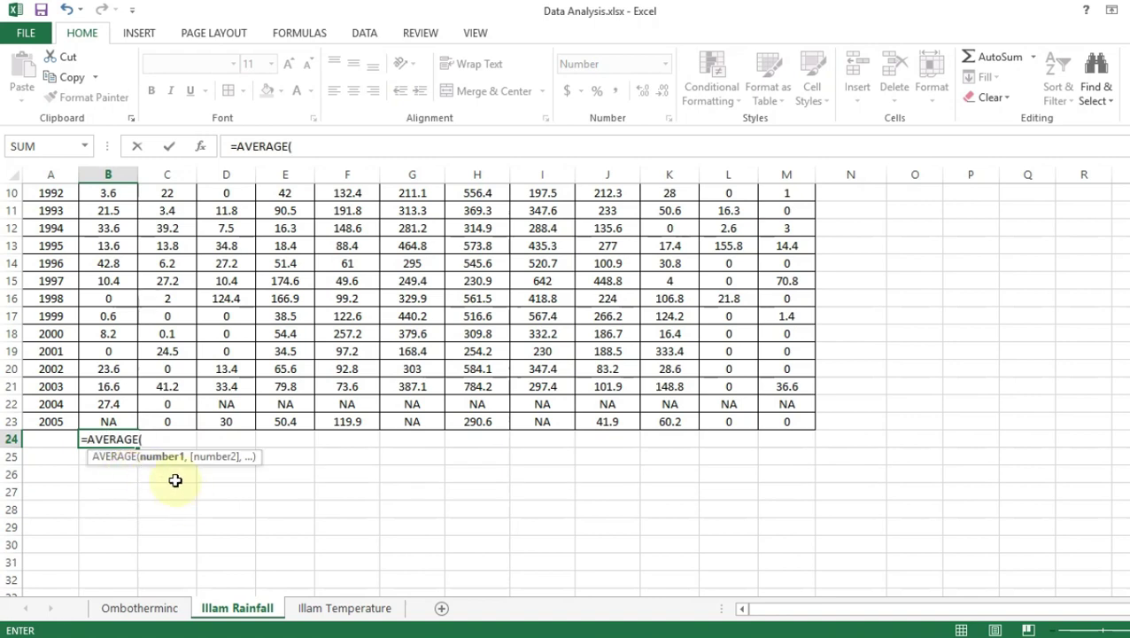
scroll(124, 436, up, 3)
drag(115, 230, 108, 546)
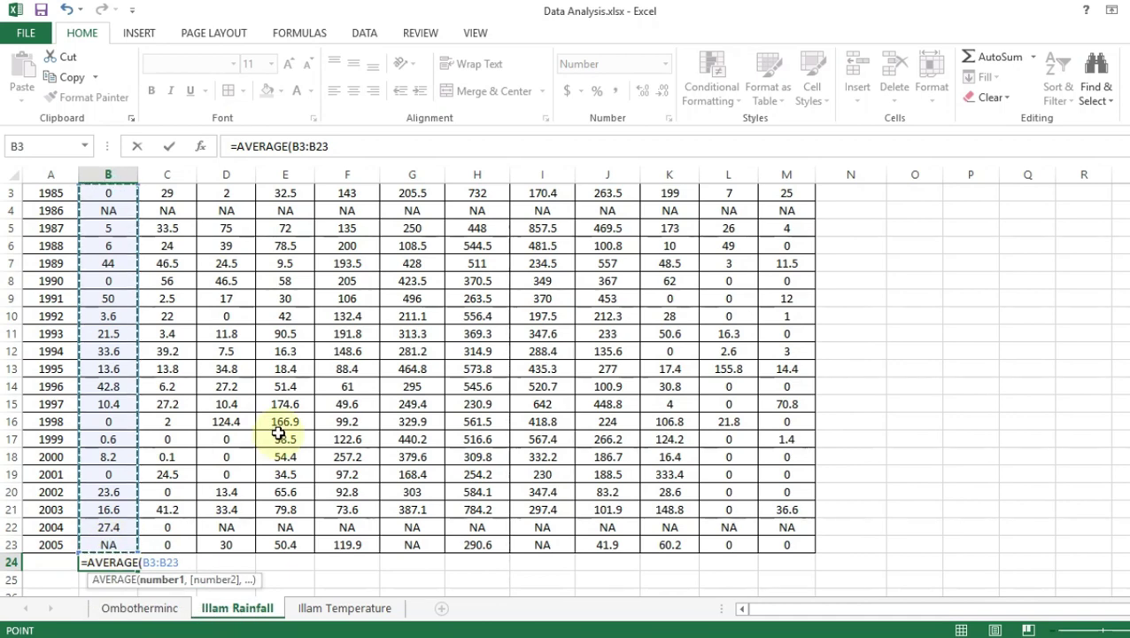
key(Return)
click(122, 560)
drag(137, 570, 797, 563)
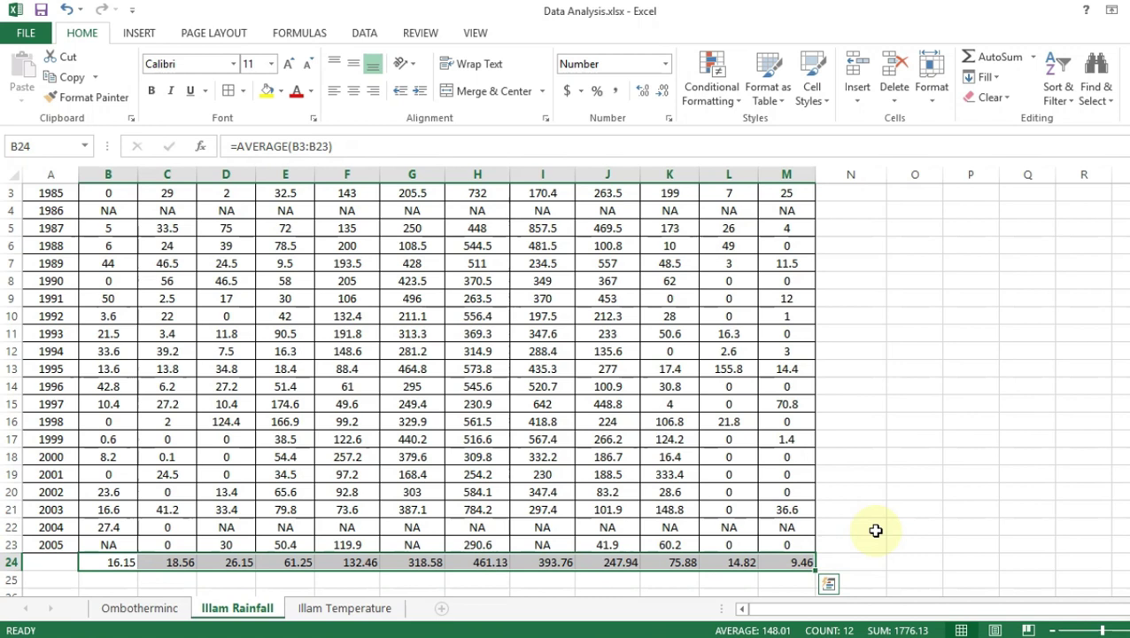
Step: Replace the average formulas in B24:M24 with their values by copying and pasting values in place, and check the content of B24
click(127, 567)
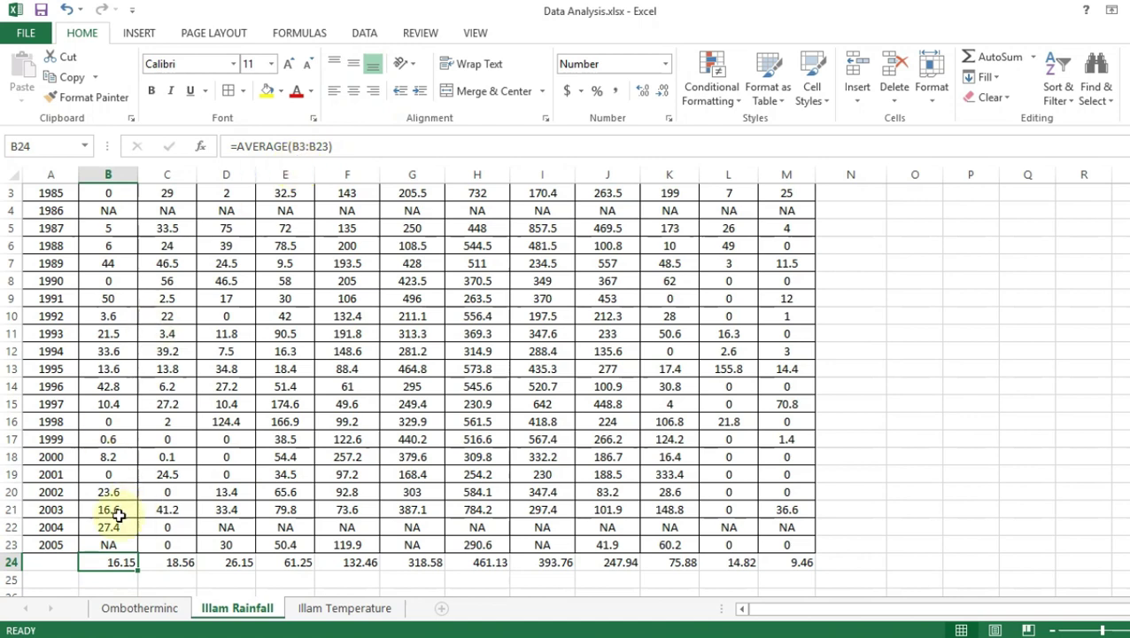
drag(113, 564, 804, 574)
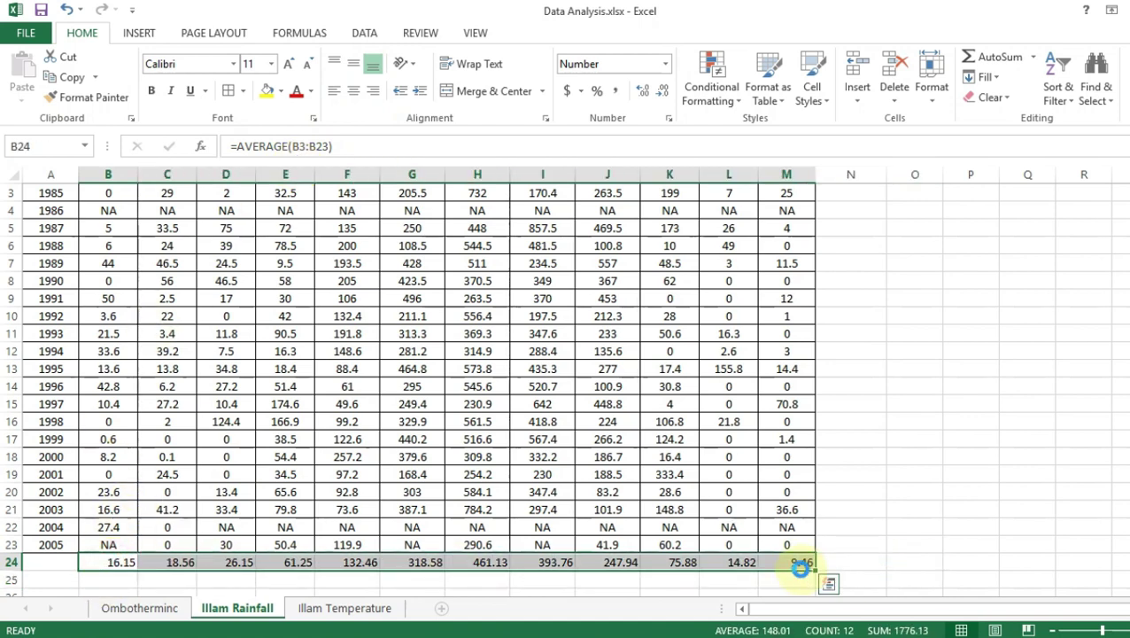
key(ctrl+c)
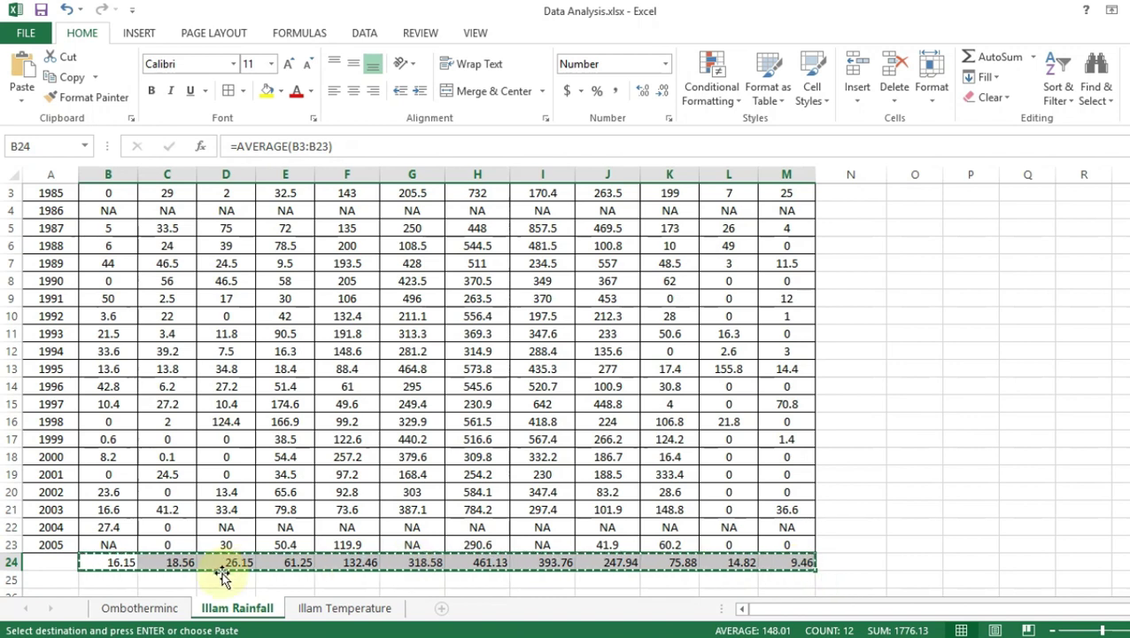
right_click(106, 563)
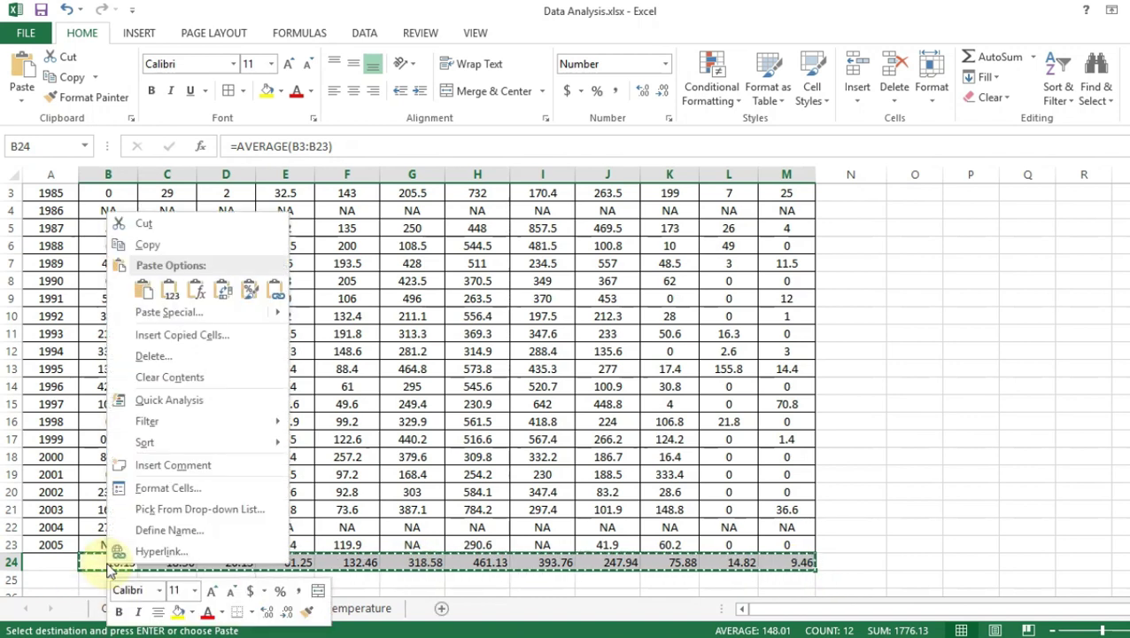
click(170, 299)
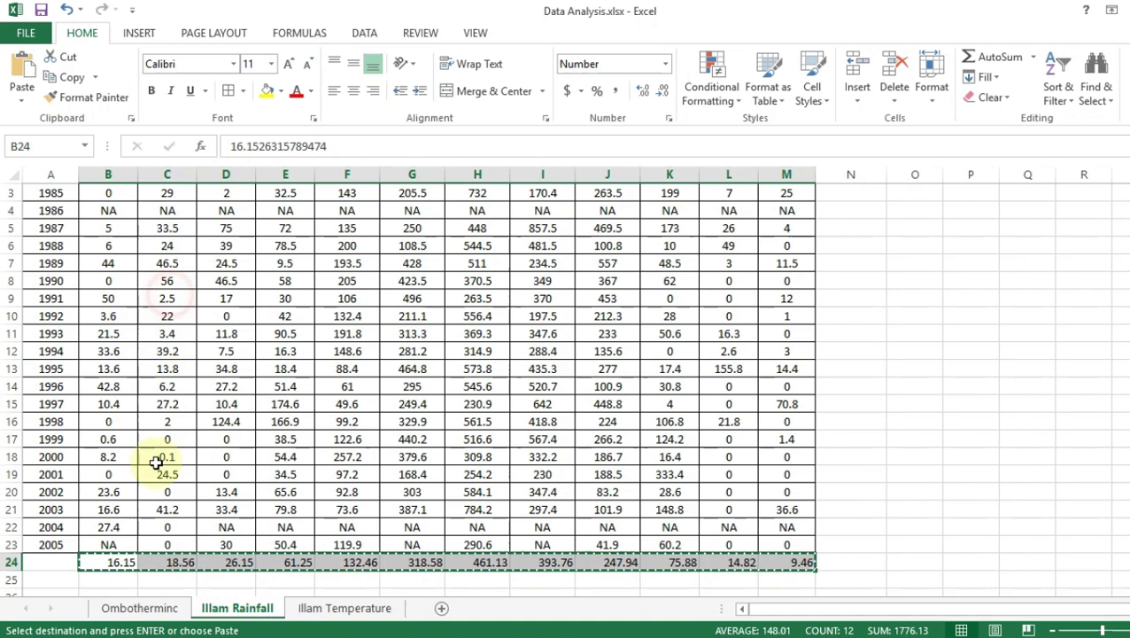
click(350, 147)
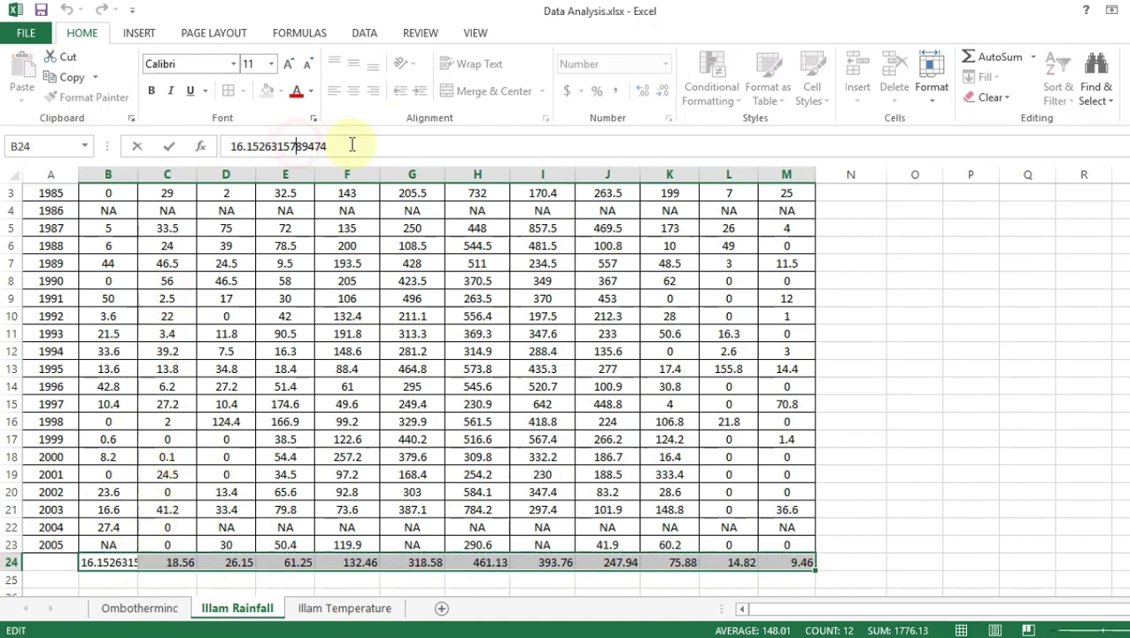
click(69, 581)
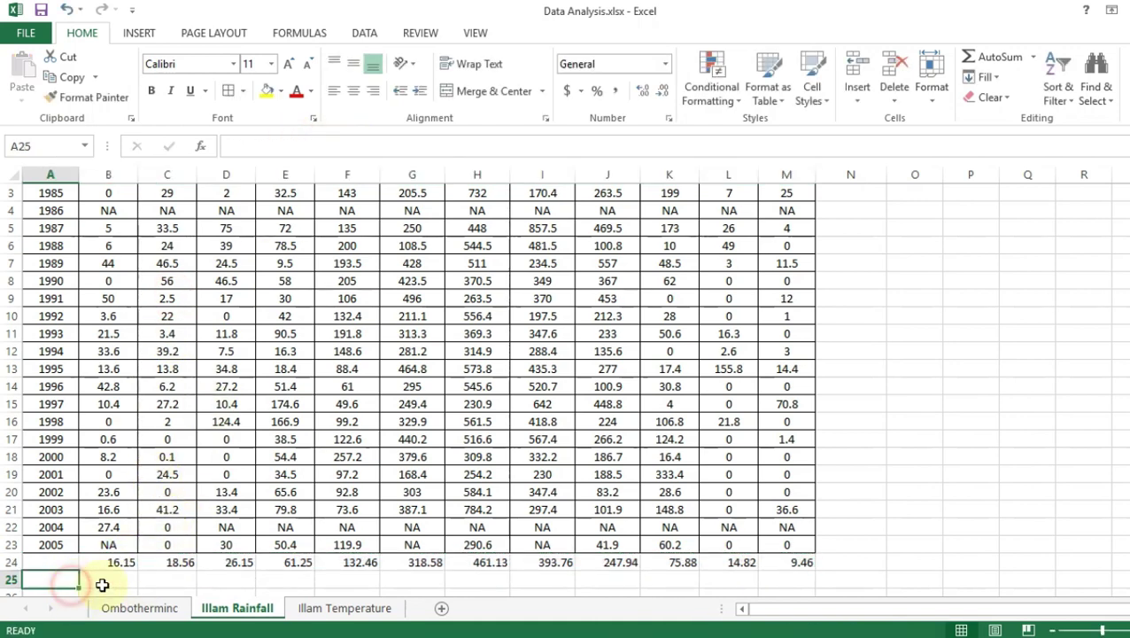
Step: On the Illam Temperature sheet, calculate the first column's average in B30 with =AVERAGE(B3:B29)
click(330, 617)
scroll(295, 567, down, 5)
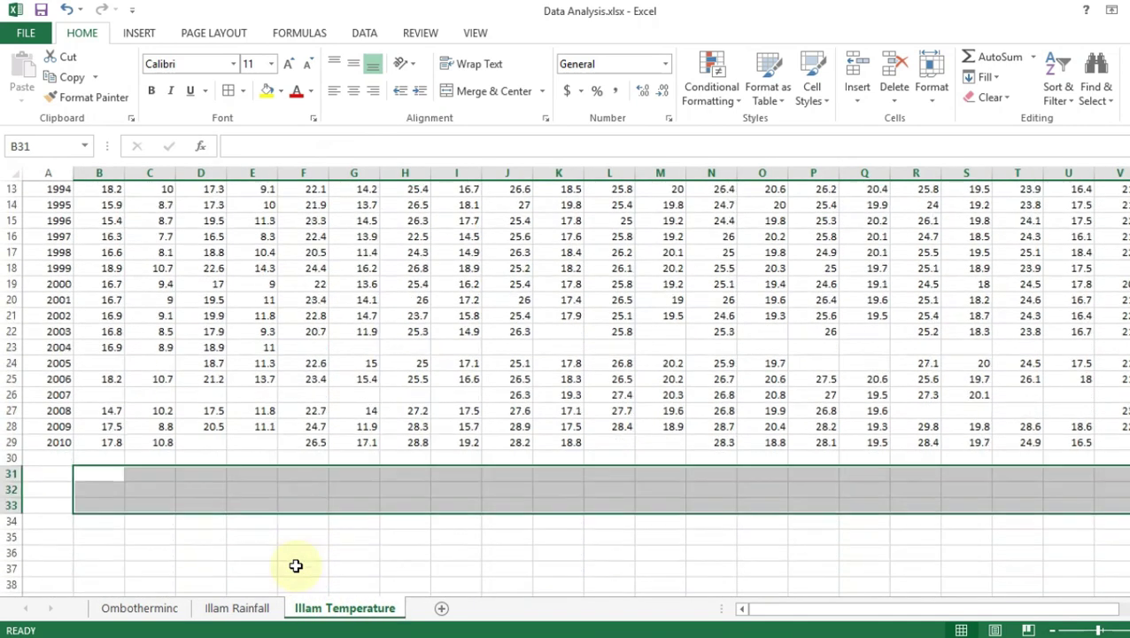
click(114, 426)
click(116, 411)
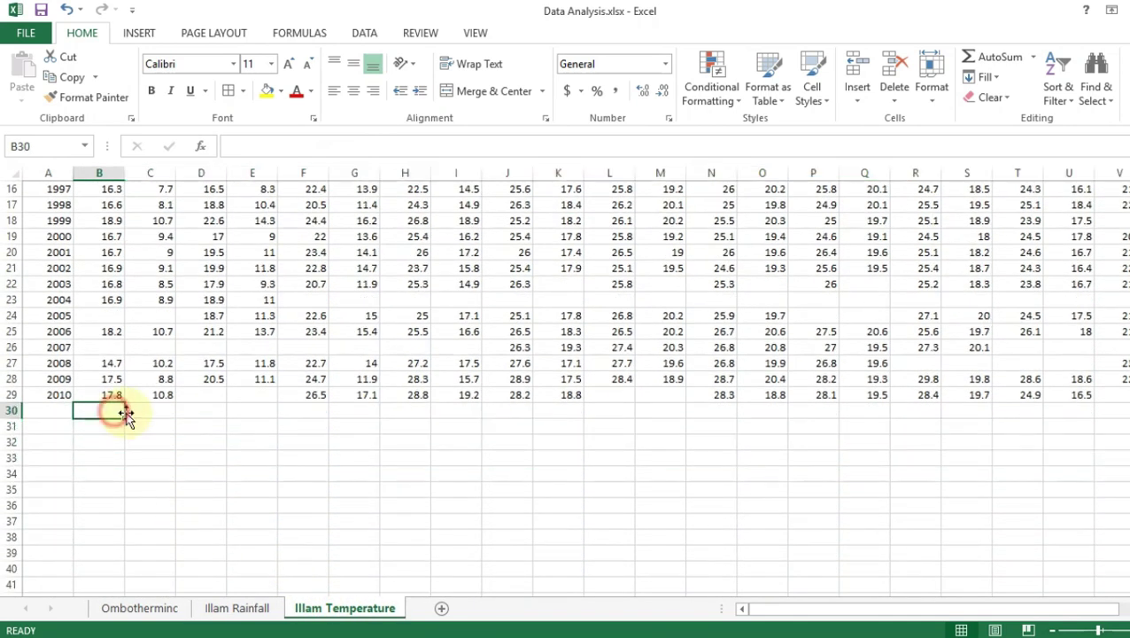
scroll(168, 425, up, 4)
scroll(174, 430, up, 1)
scroll(175, 429, down, 4)
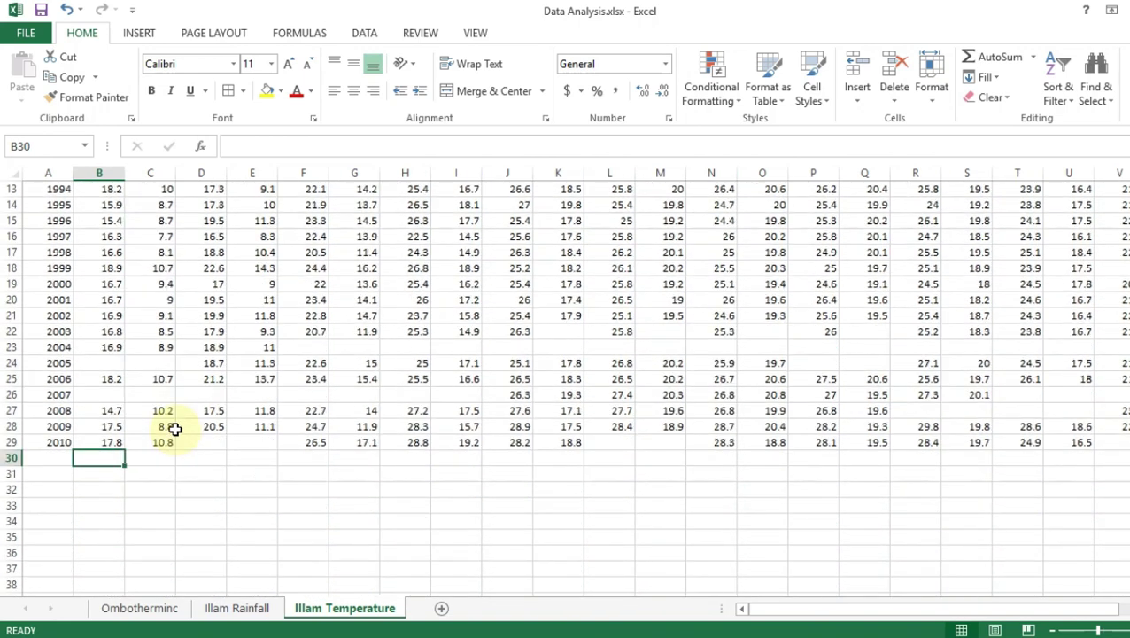
text(=a)
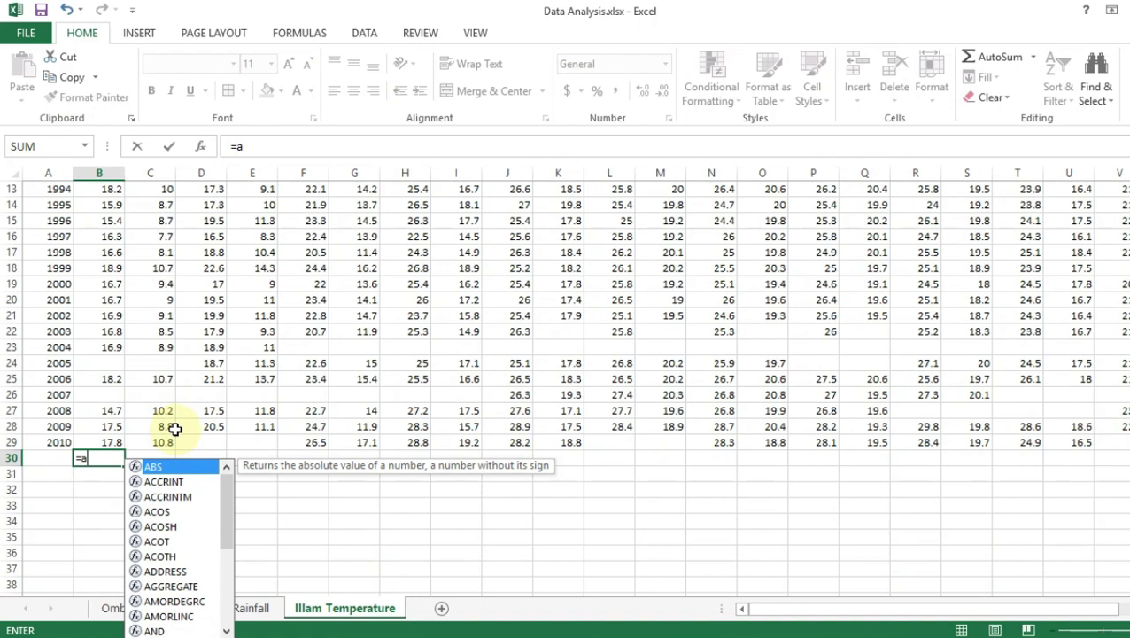
text(ver)
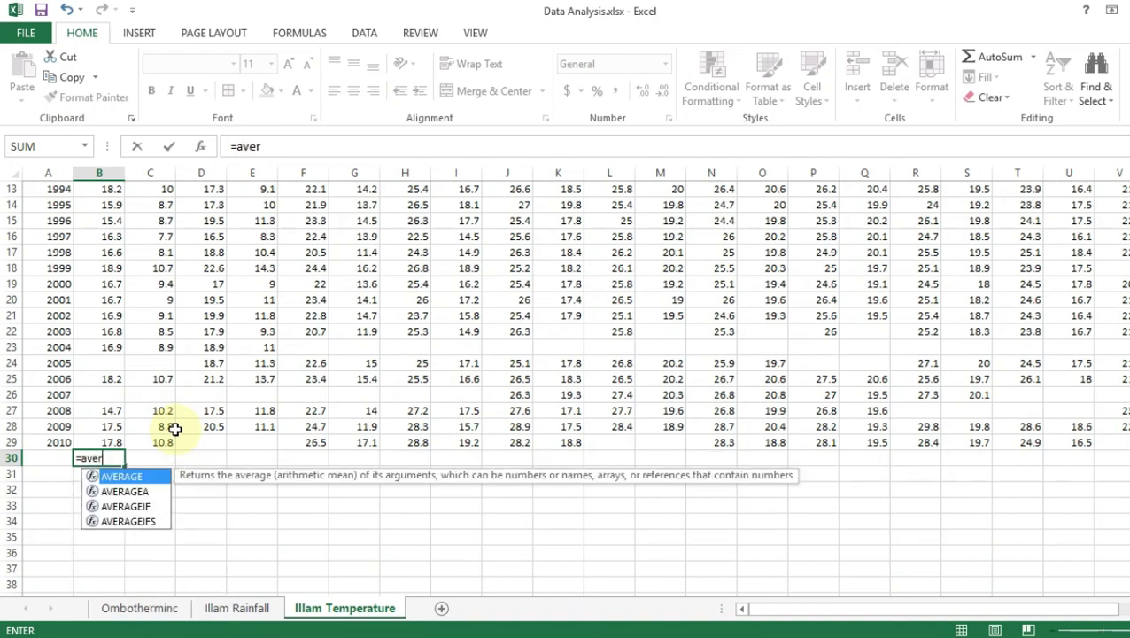
double_click(108, 478)
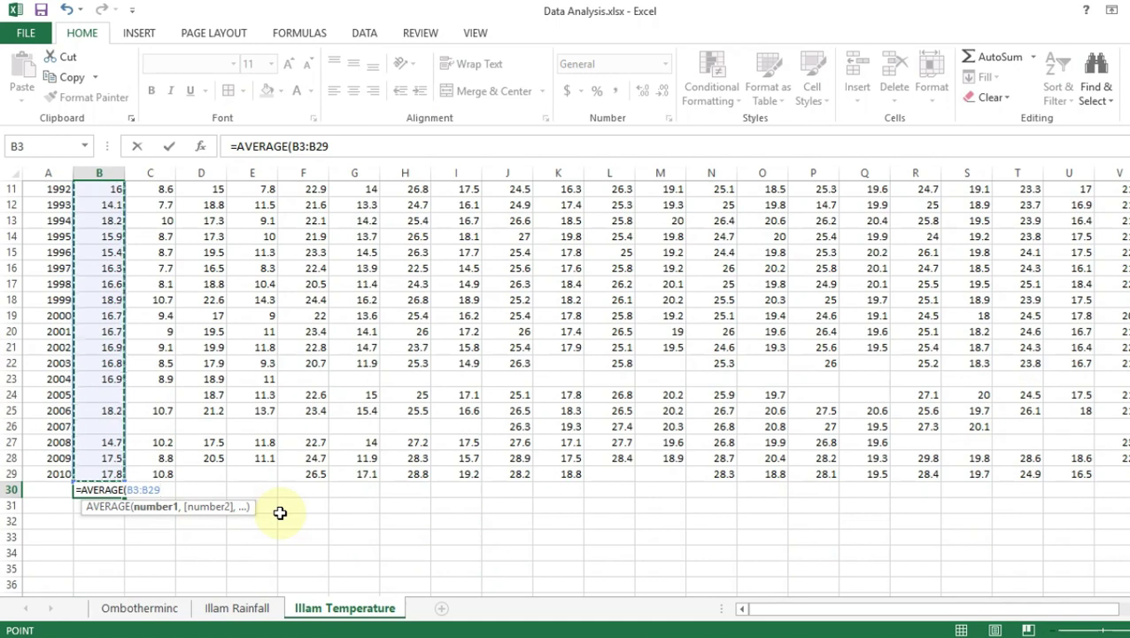
key(Return)
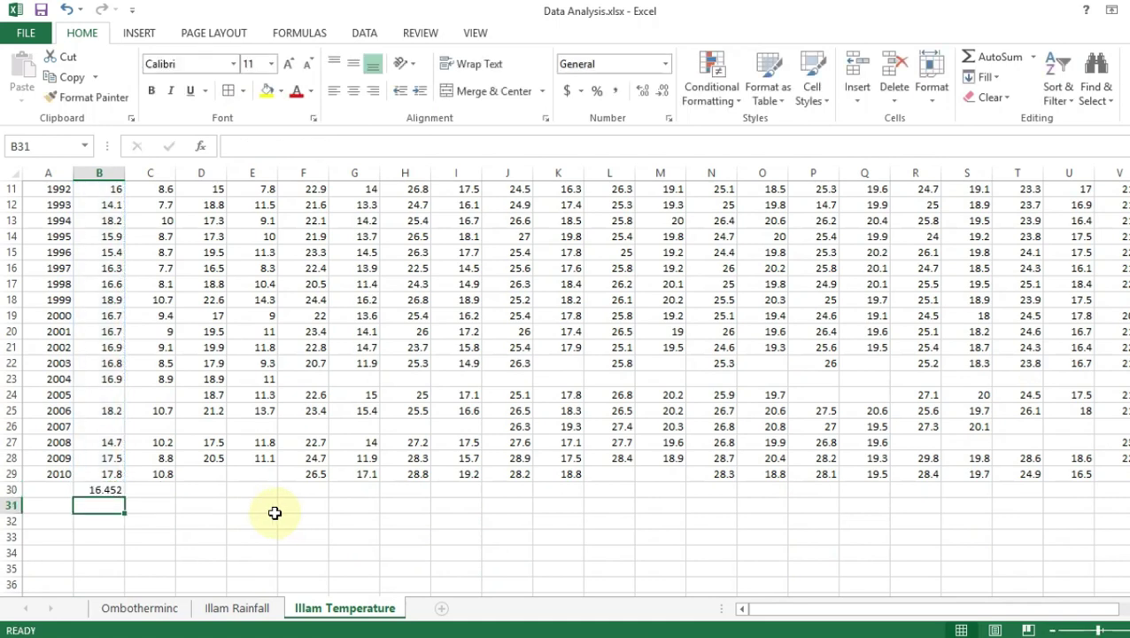
Step: Fill the average formula from B30 across row 30 for all remaining temperature columns
click(94, 490)
drag(125, 499, 1086, 496)
drag(884, 611, 717, 607)
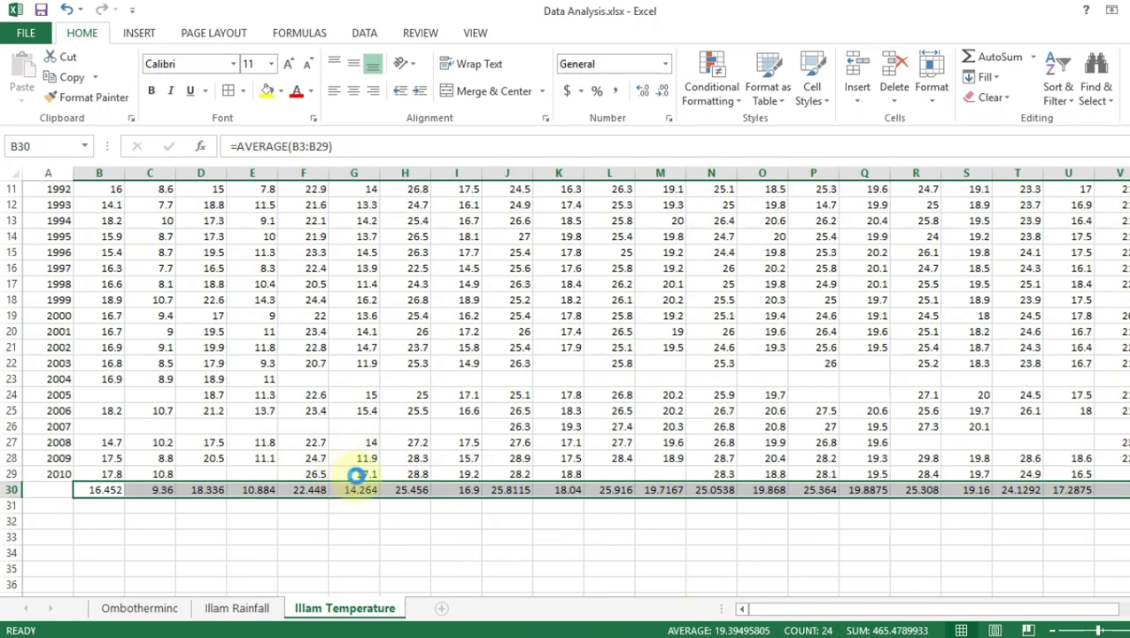
Step: Replace the average formulas in row 30 with their values by copying and pasting values in place
key(ctrl+c)
right_click(110, 489)
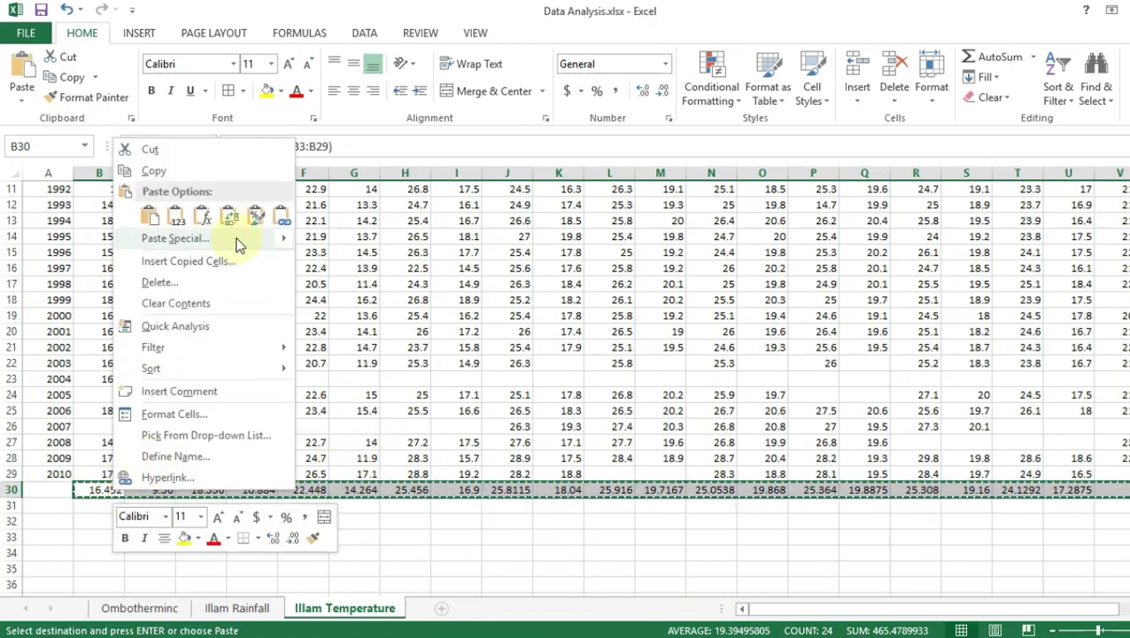
click(179, 219)
click(279, 517)
scroll(277, 516, up, 3)
scroll(274, 513, down, 2)
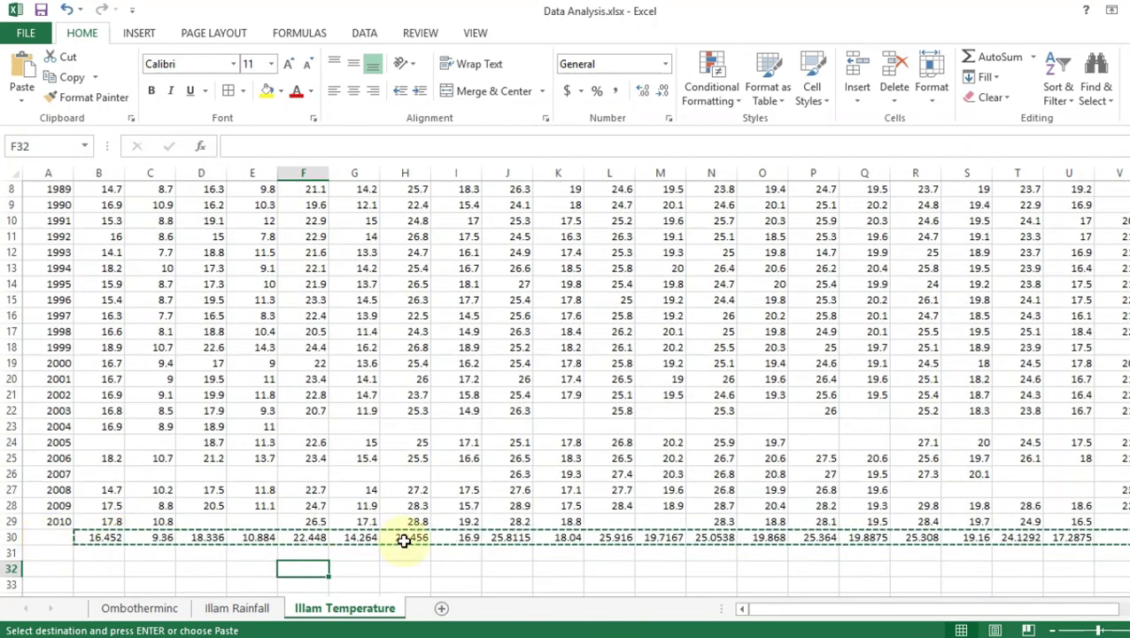
Step: Review the monthly rainfall averages in row 24 of the Illam Rainfall sheet and the table above them
click(217, 608)
drag(107, 561, 424, 561)
click(416, 562)
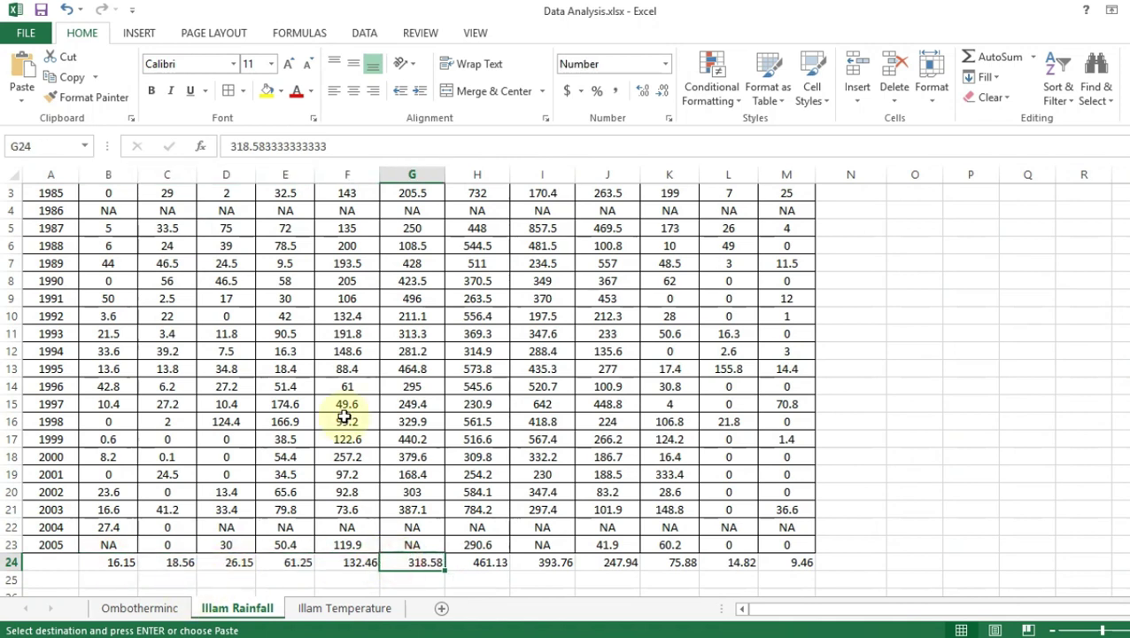
click(824, 403)
scroll(771, 394, up, 2)
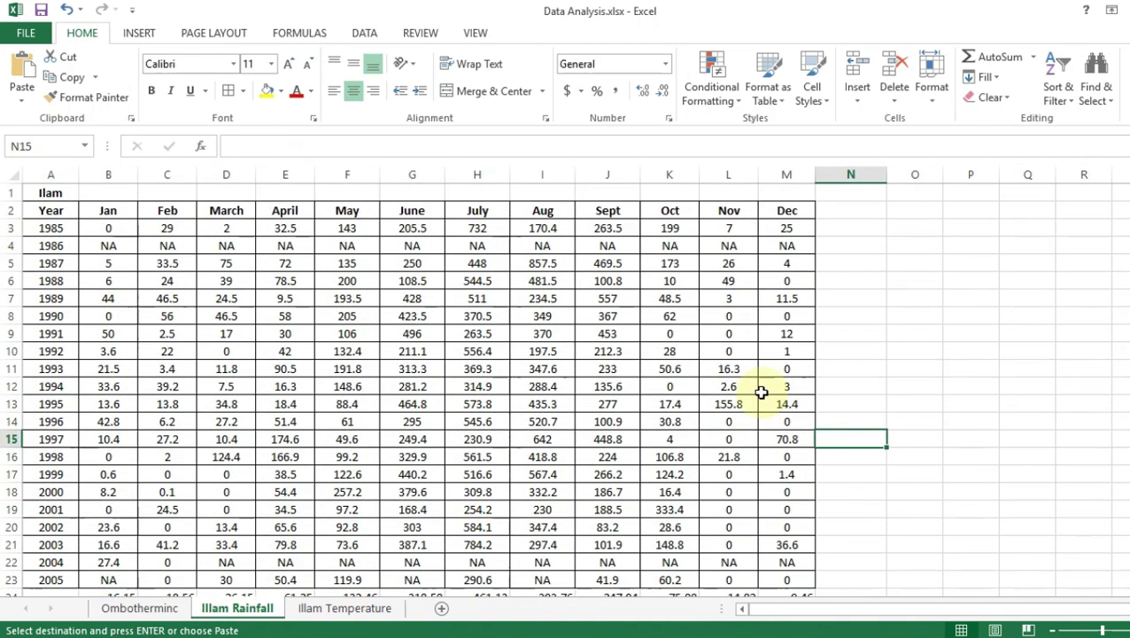
Step: Examine the Month, Minimum, Maximum and Rainfall columns of the summary table on the Ombotherminc sheet
click(160, 608)
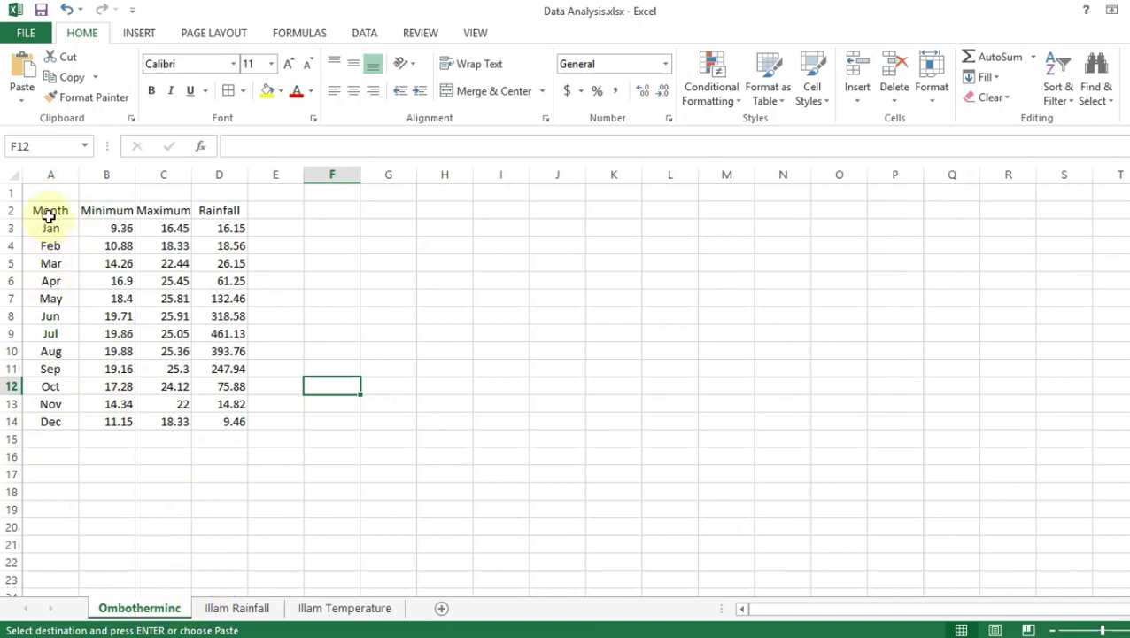
drag(49, 228, 46, 422)
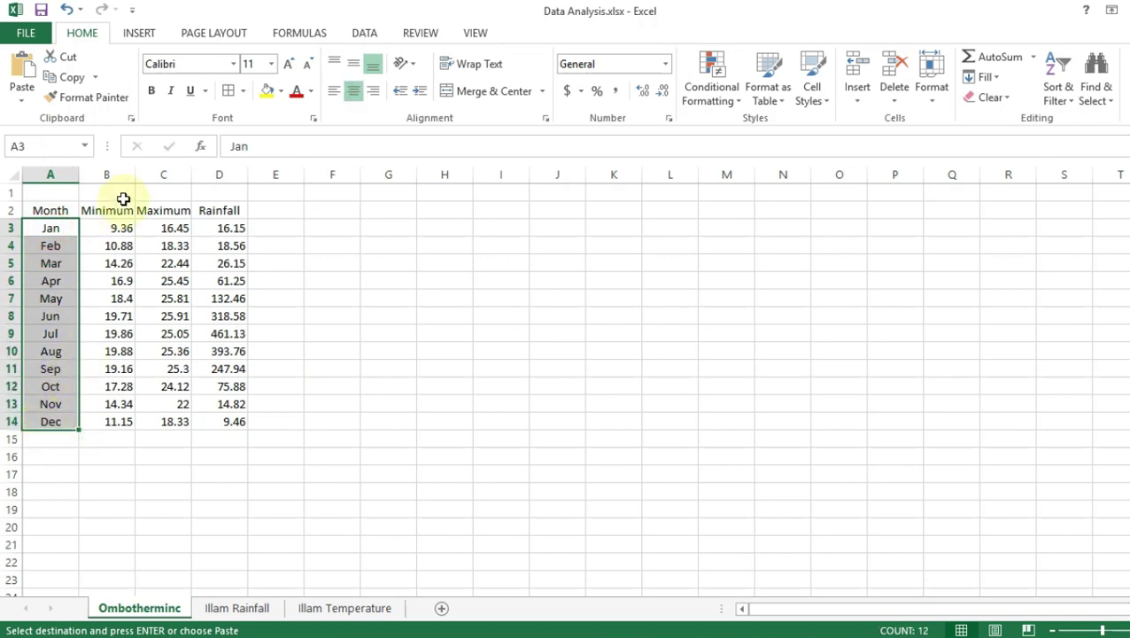
drag(114, 222, 107, 426)
drag(168, 227, 183, 420)
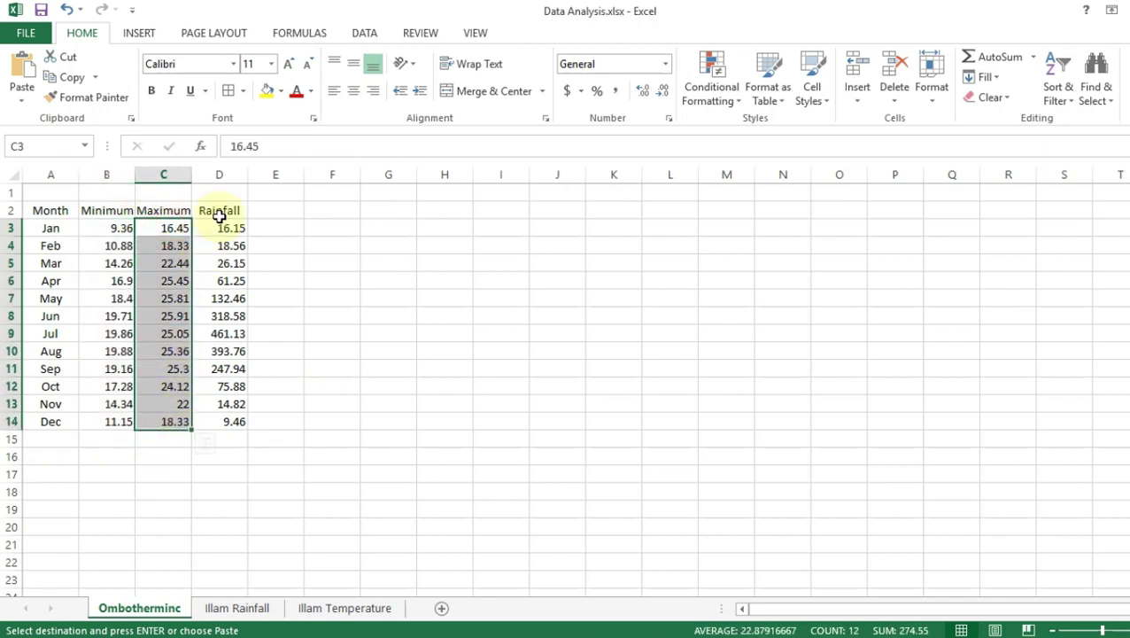
drag(231, 229, 223, 422)
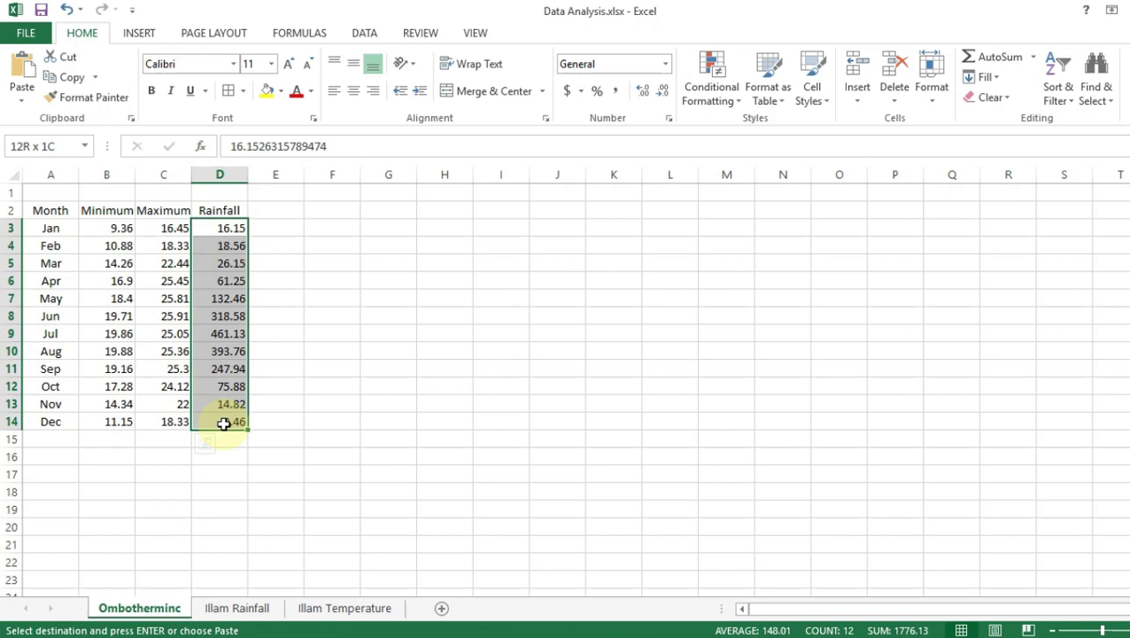
click(434, 388)
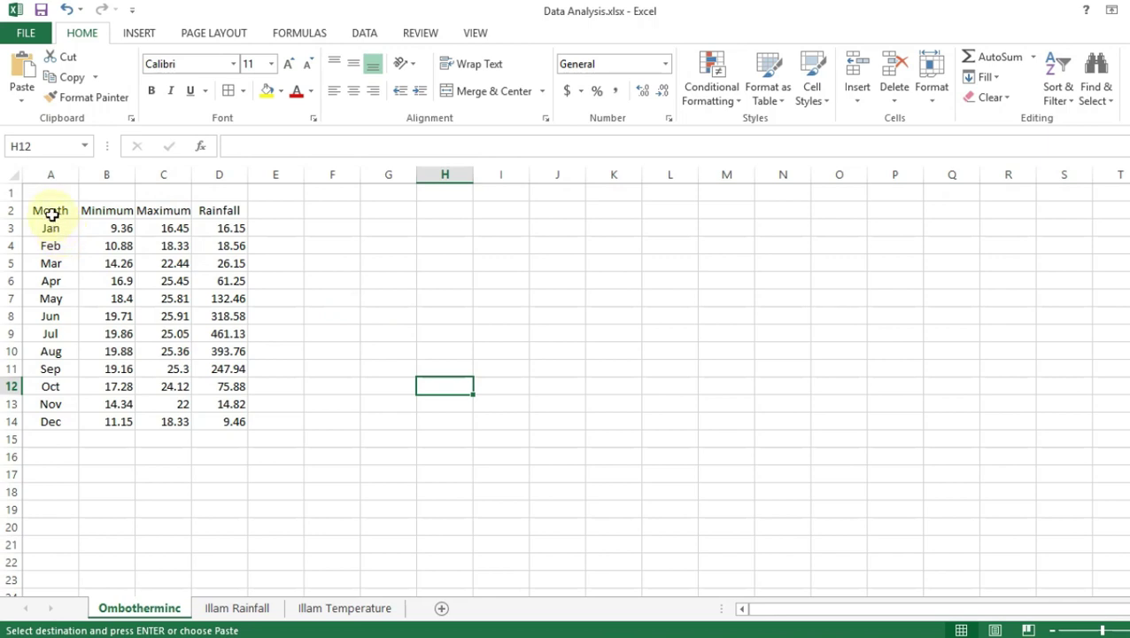
Step: Insert a 2-D Line chart from the summary table A2:D14 and close the chart formatting pane
drag(53, 210, 254, 418)
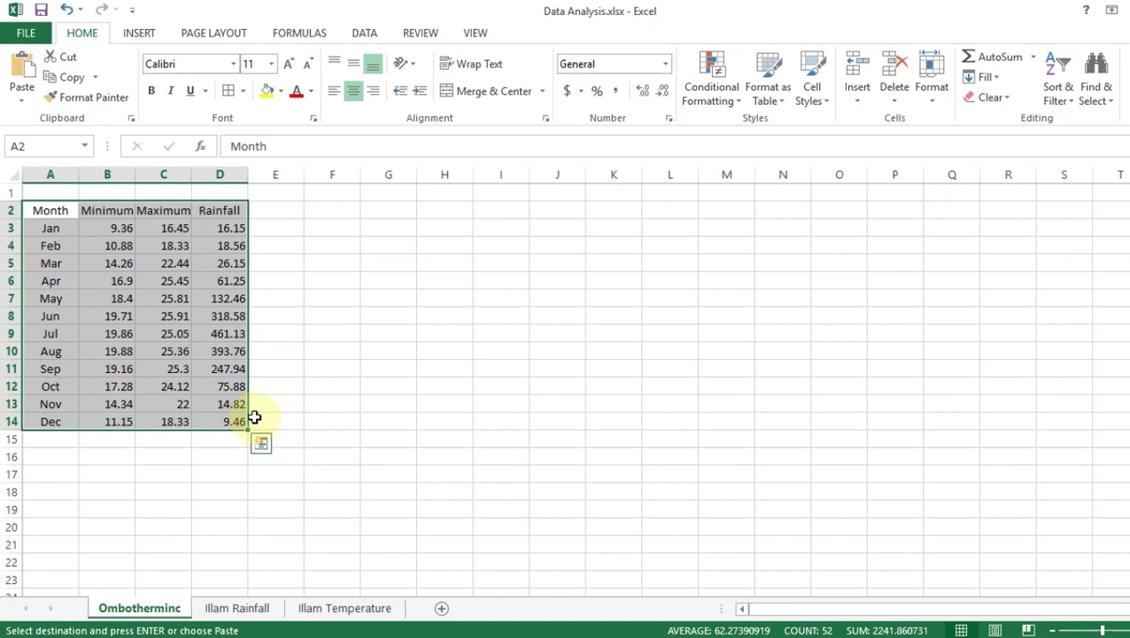
click(126, 33)
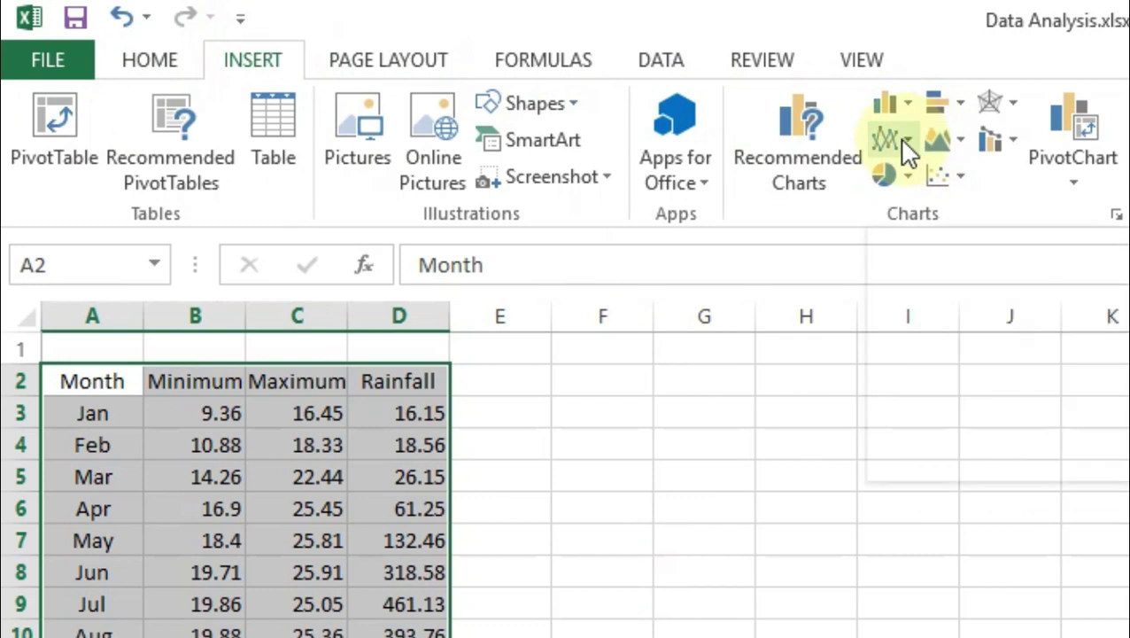
click(903, 140)
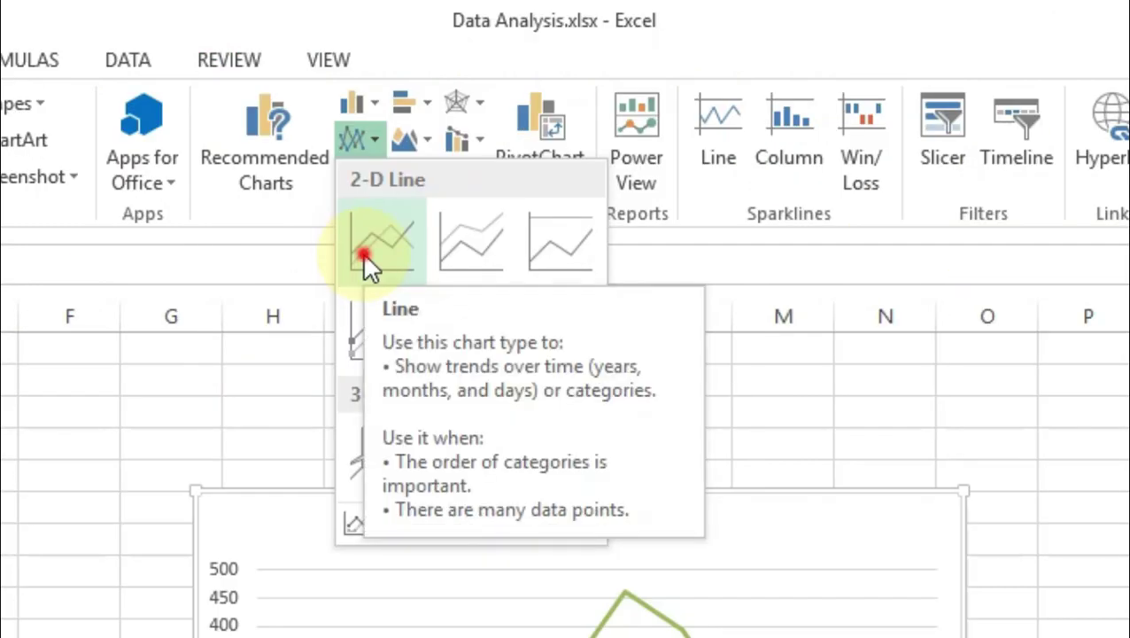
click(364, 253)
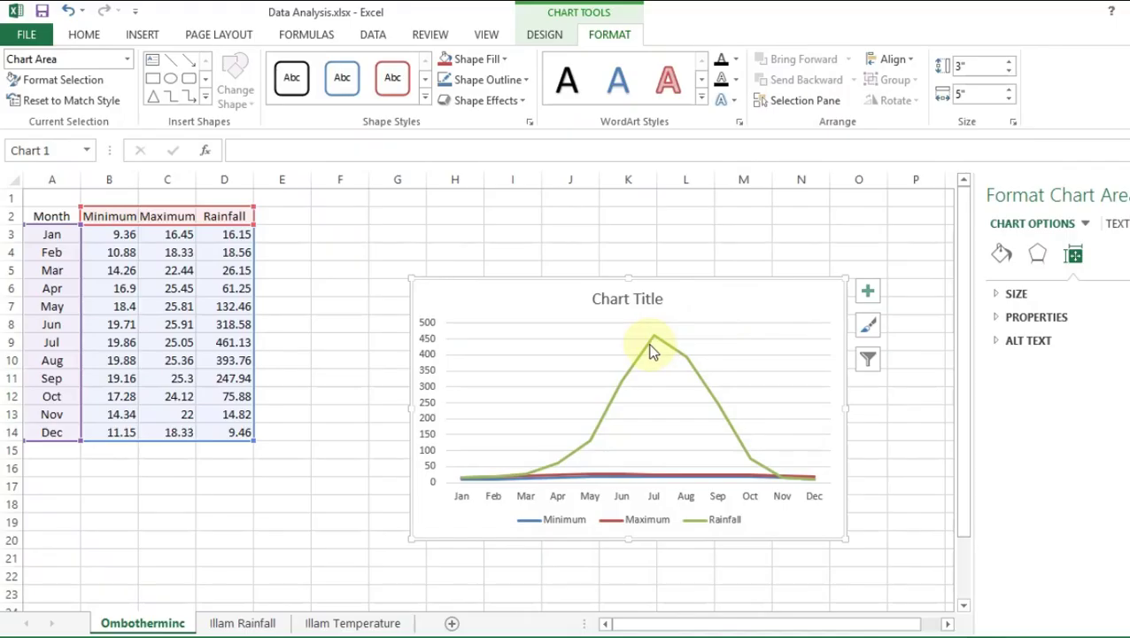
click(651, 348)
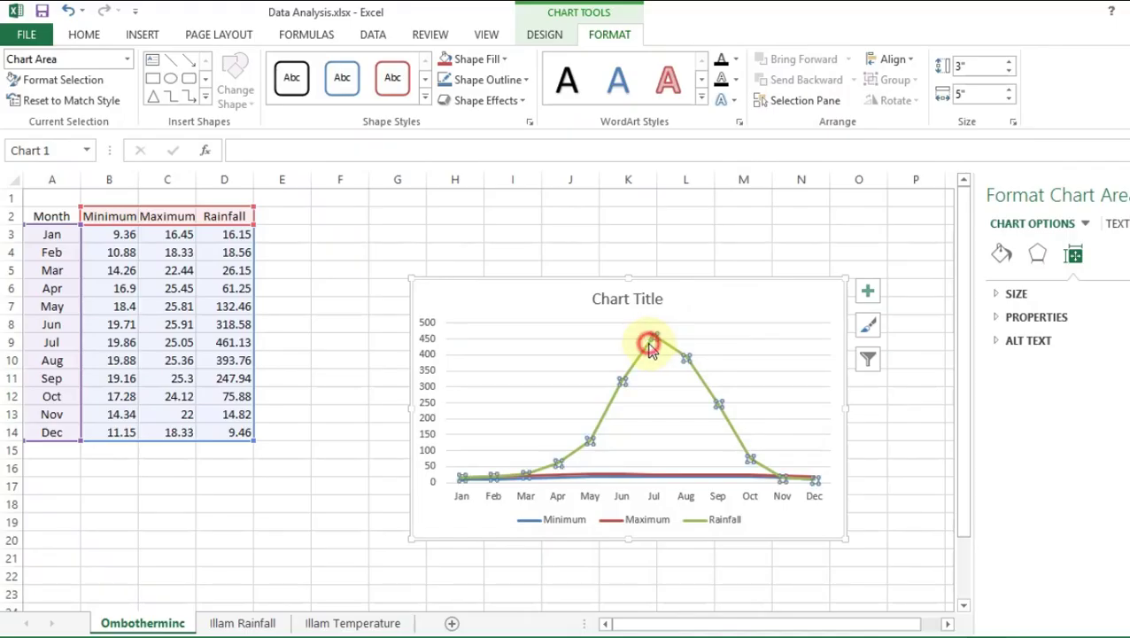
click(556, 317)
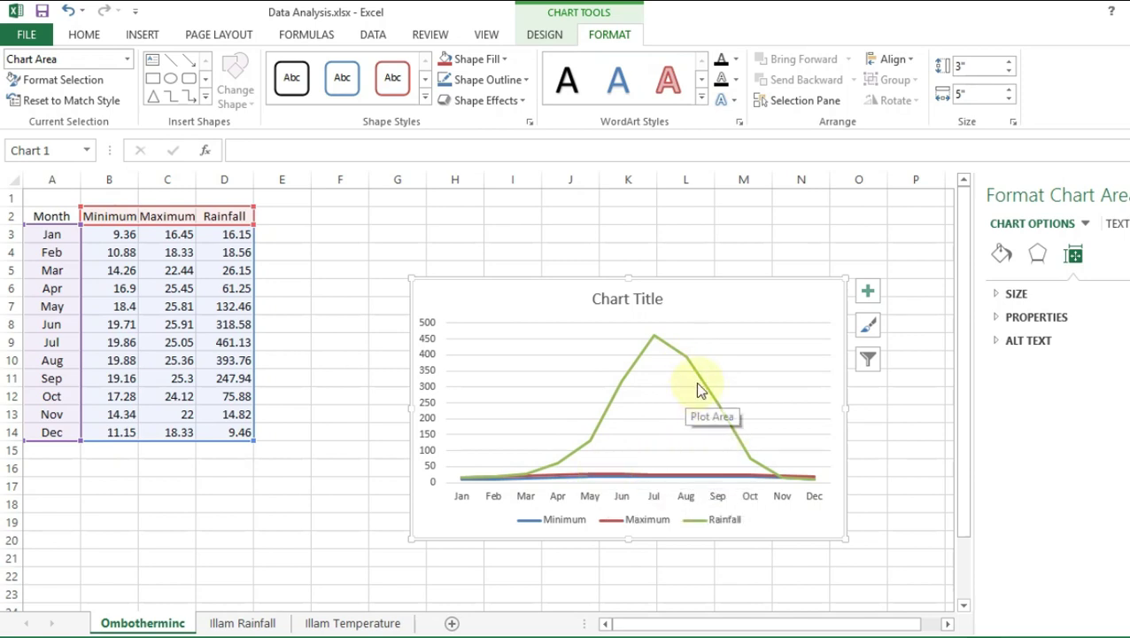
click(1129, 195)
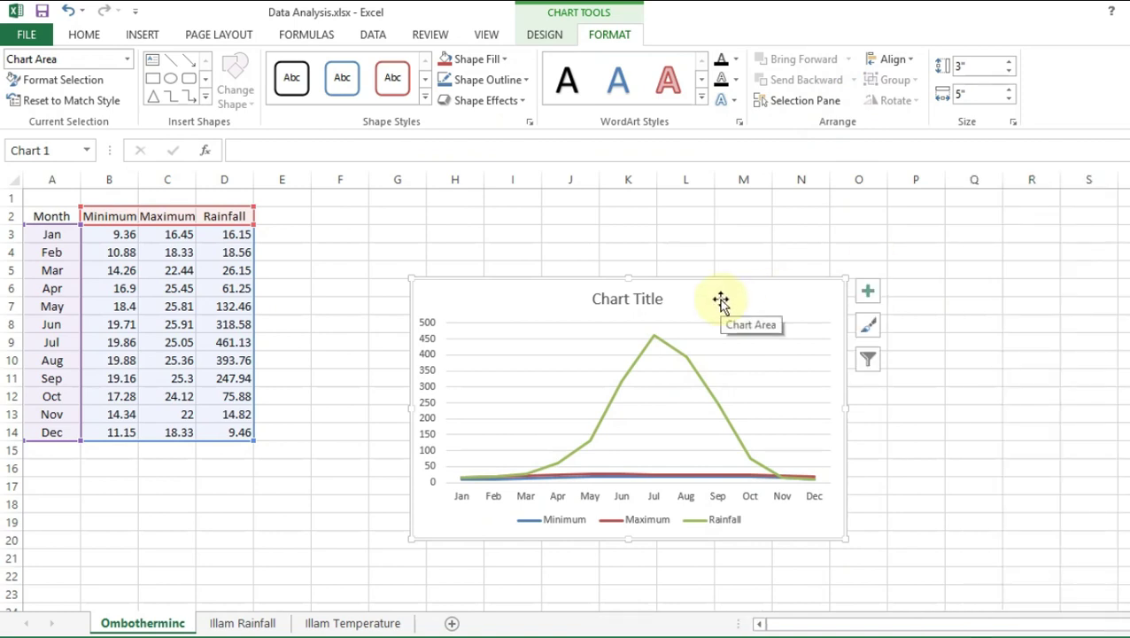
Step: Select the Rainfall series of the line chart and plot it on the secondary axis
click(562, 37)
click(594, 35)
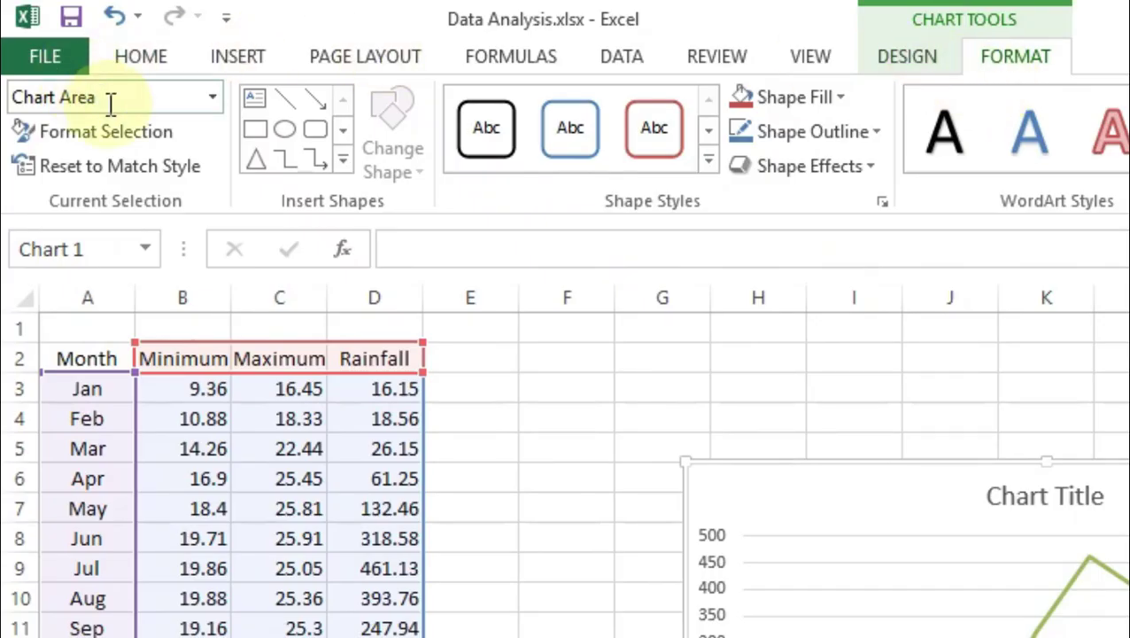
click(214, 101)
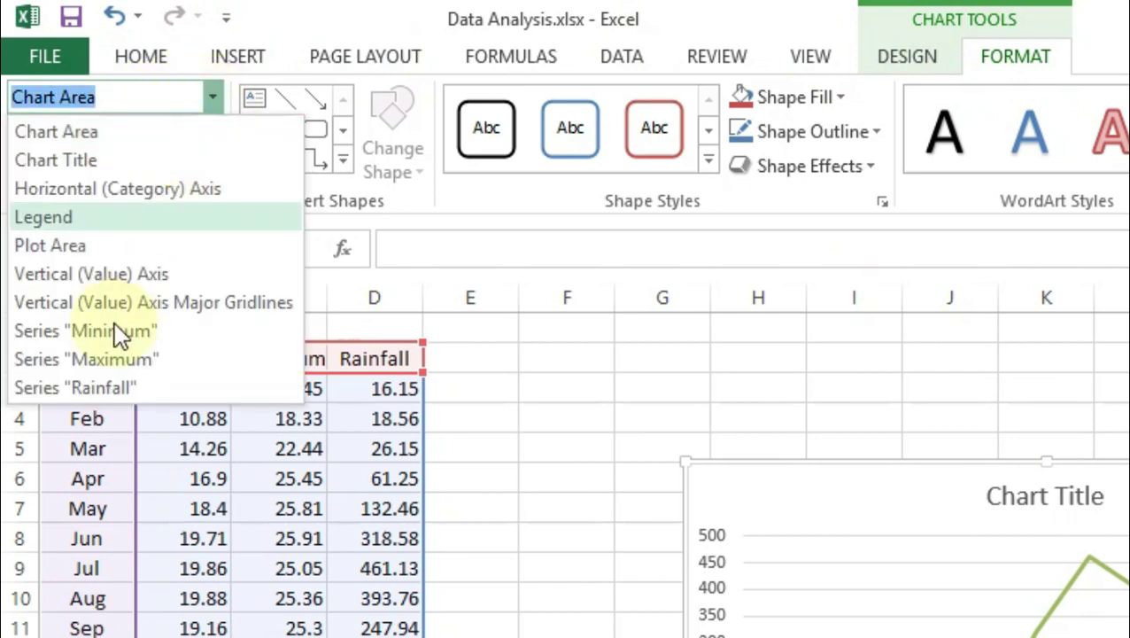
click(91, 387)
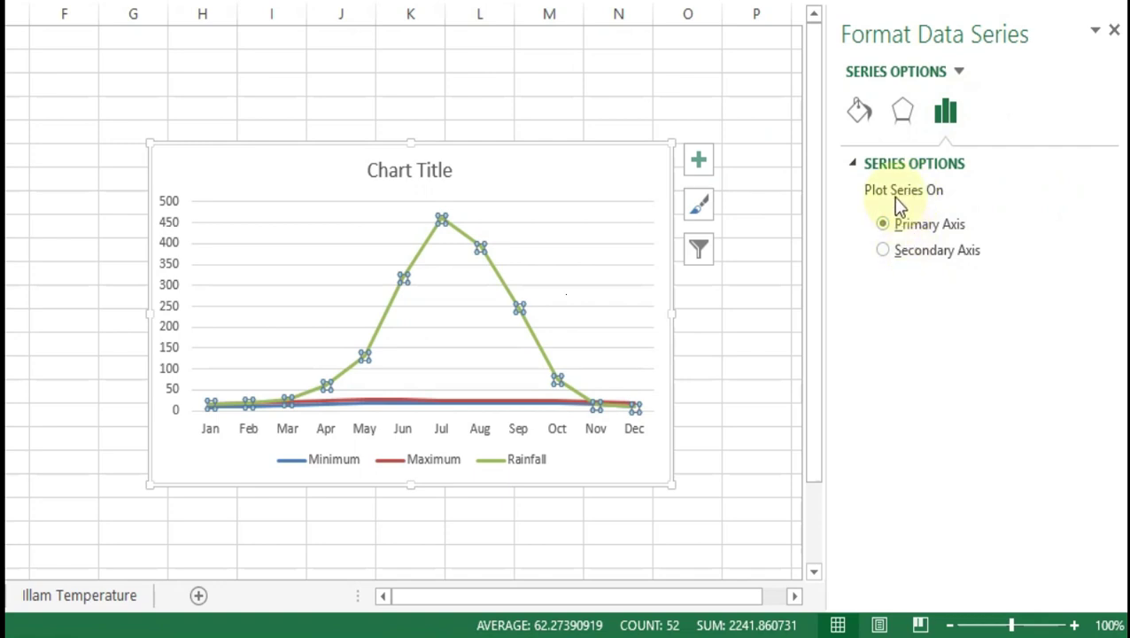
click(901, 251)
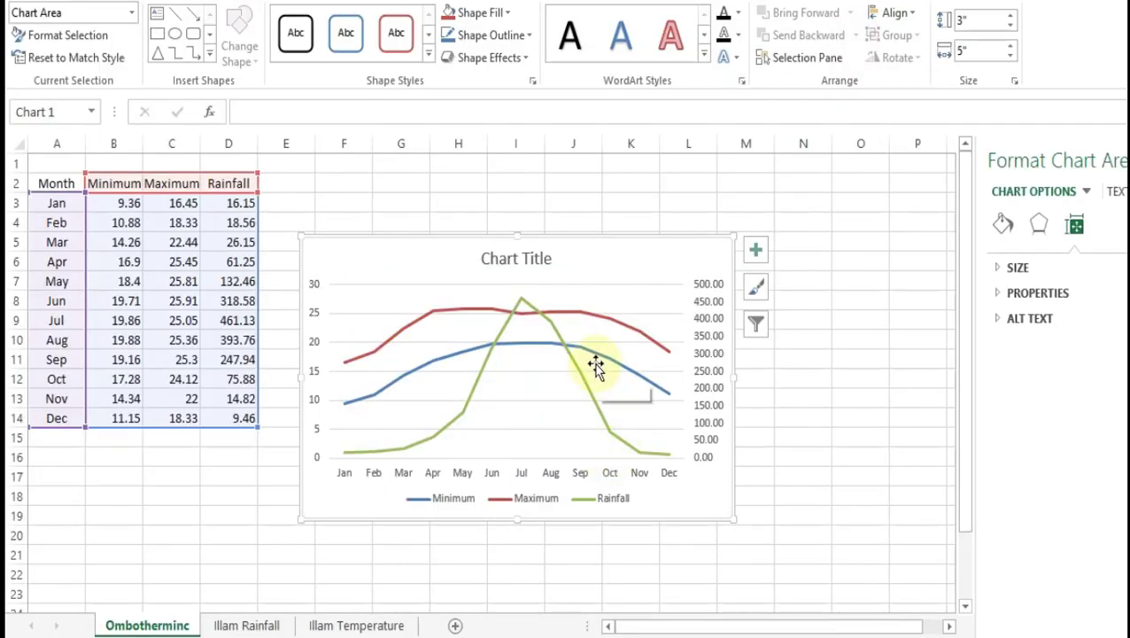
Step: Examine the Minimum and Maximum lines against the primary axis and the Rainfall line against the secondary axis
click(346, 359)
click(366, 399)
click(314, 297)
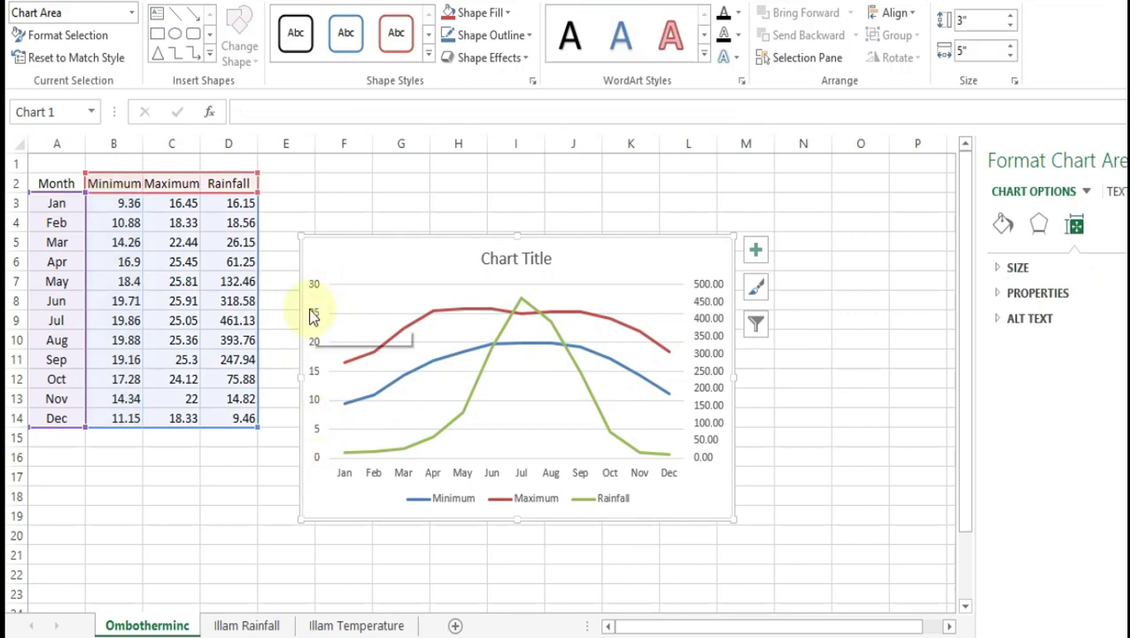
click(609, 432)
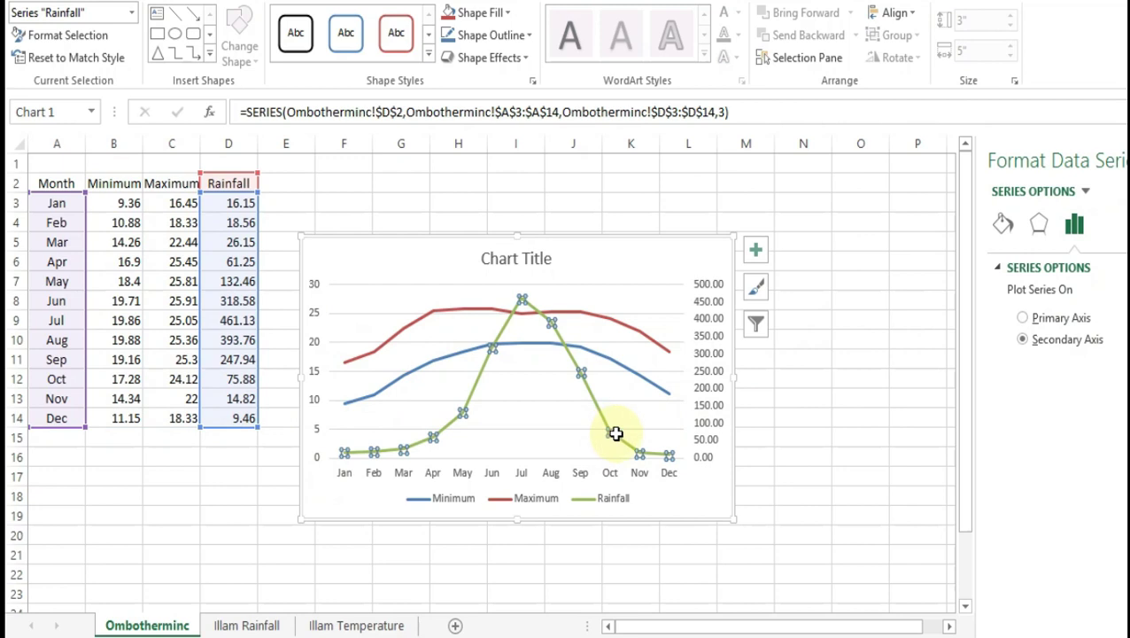
click(711, 438)
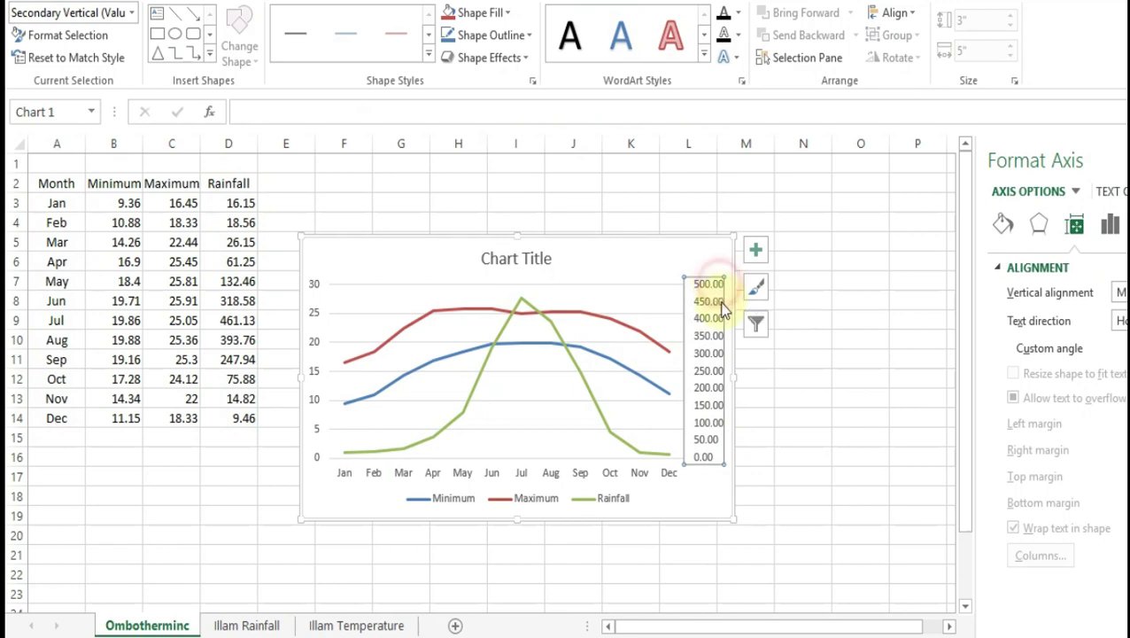
click(703, 242)
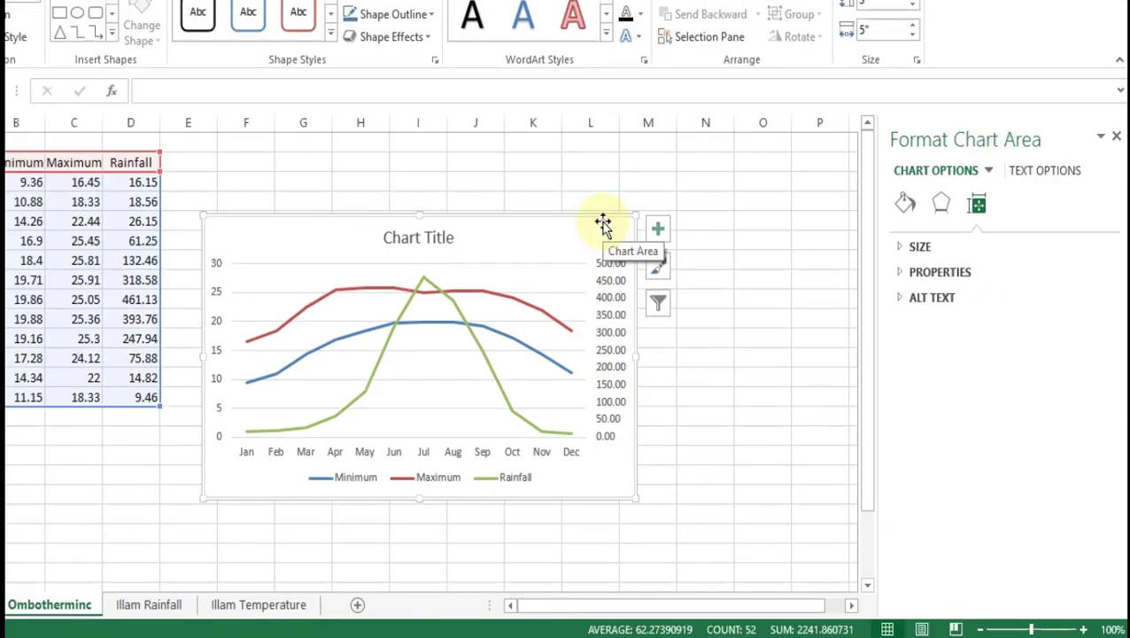
Step: Set the number format of the chart's secondary rainfall axis to 0 decimal places
click(704, 313)
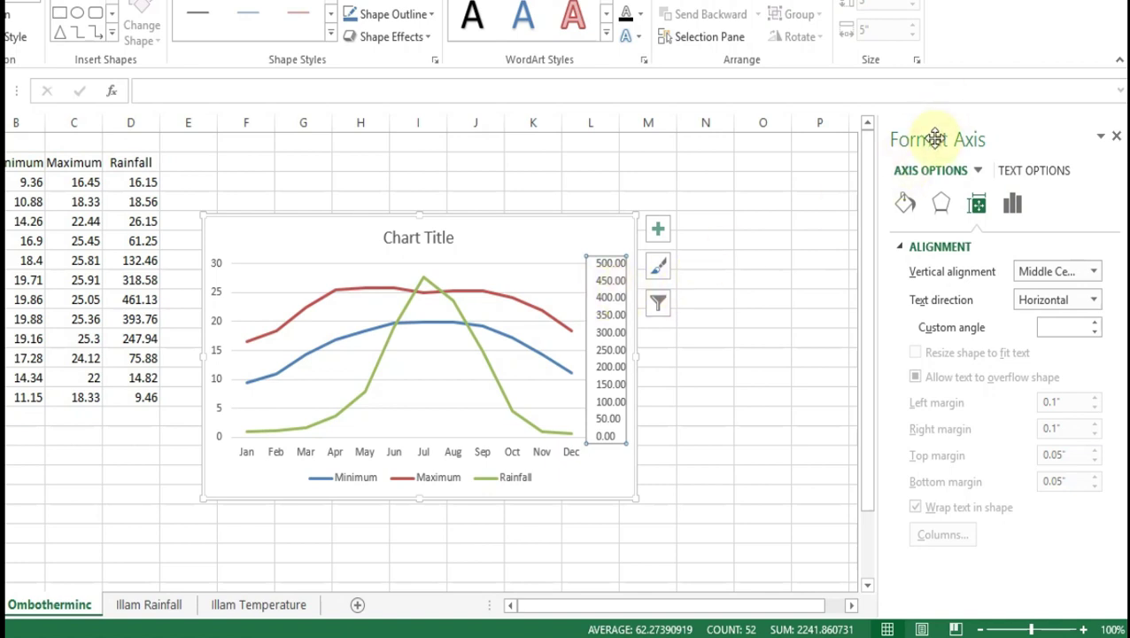
click(1012, 208)
click(900, 323)
click(1036, 381)
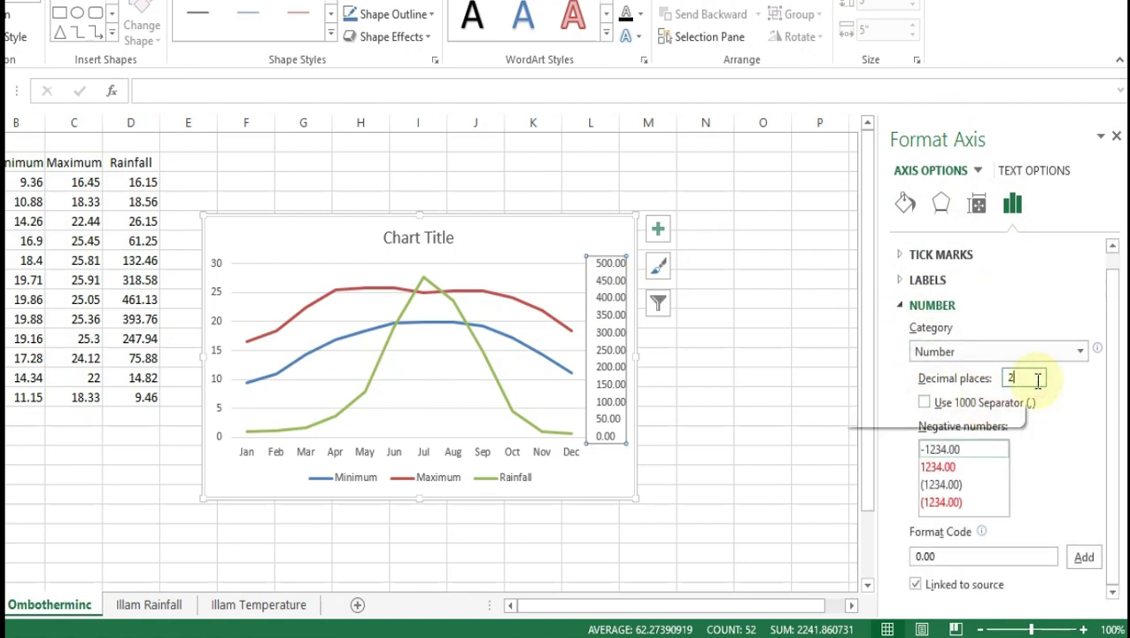
key(BackSpace)
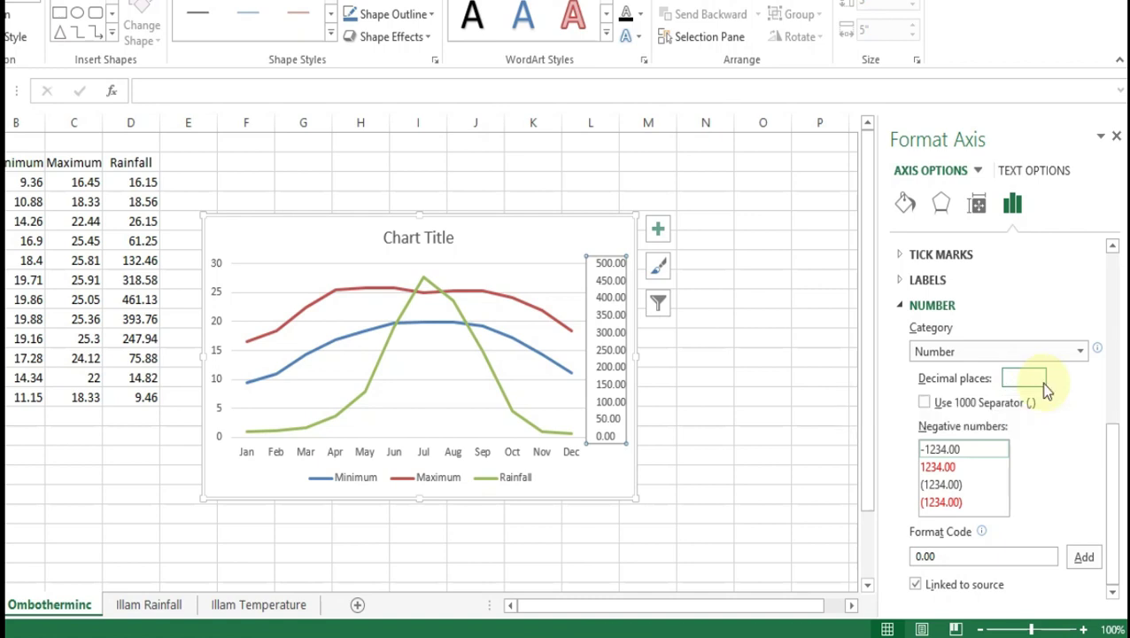
text(0)
click(1083, 401)
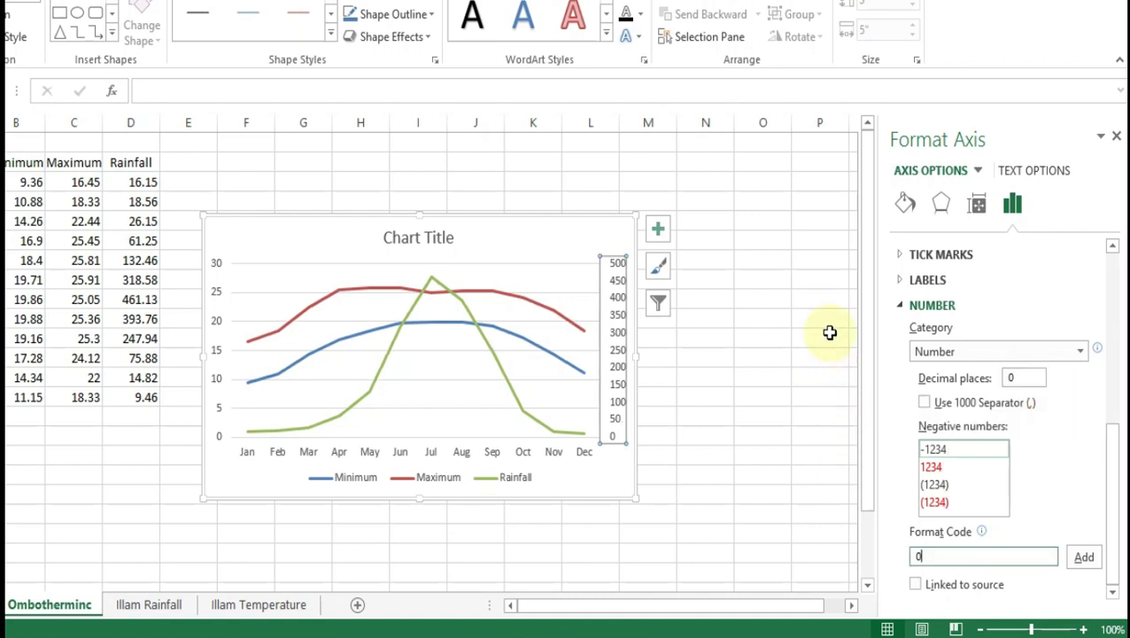
click(830, 335)
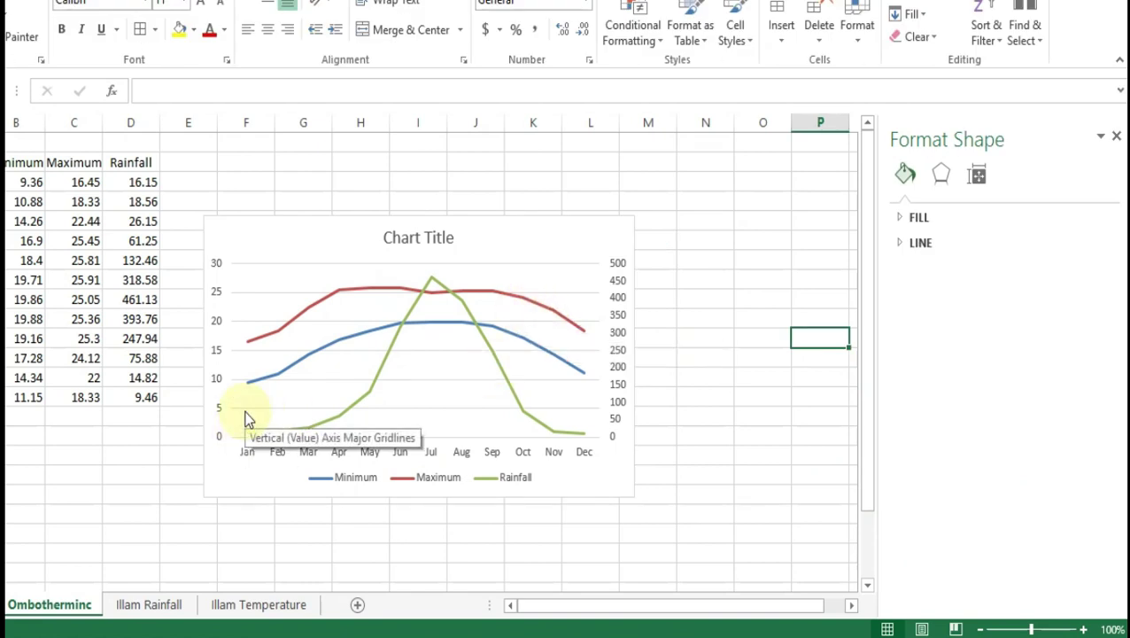
Step: Examine the Rainfall, Minimum and Maximum lines of the chart one after another
click(338, 262)
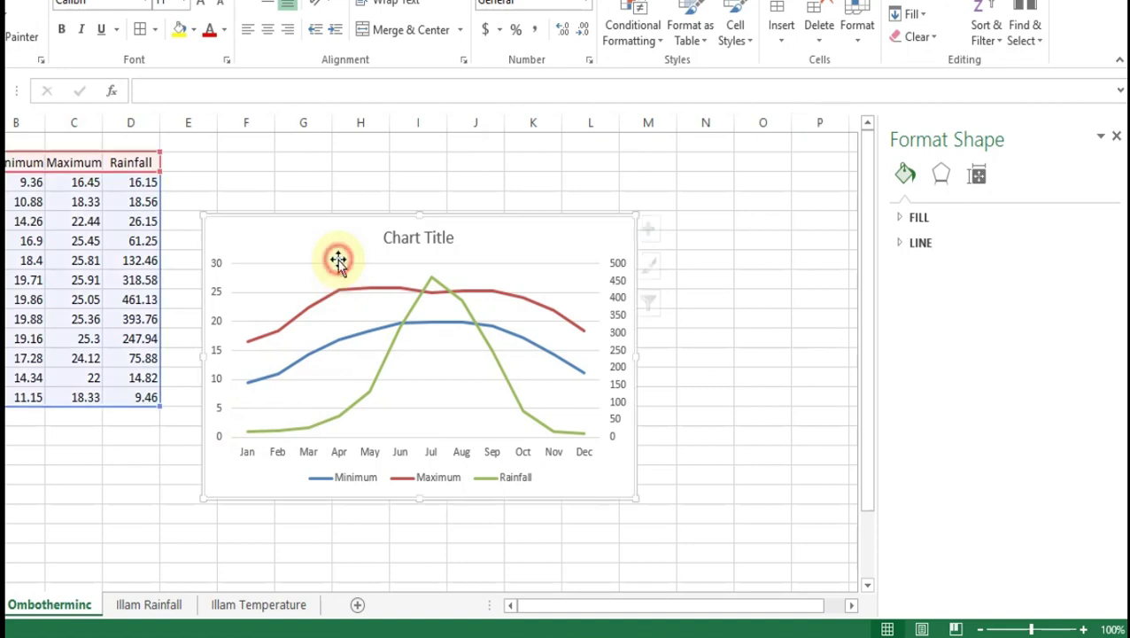
click(251, 432)
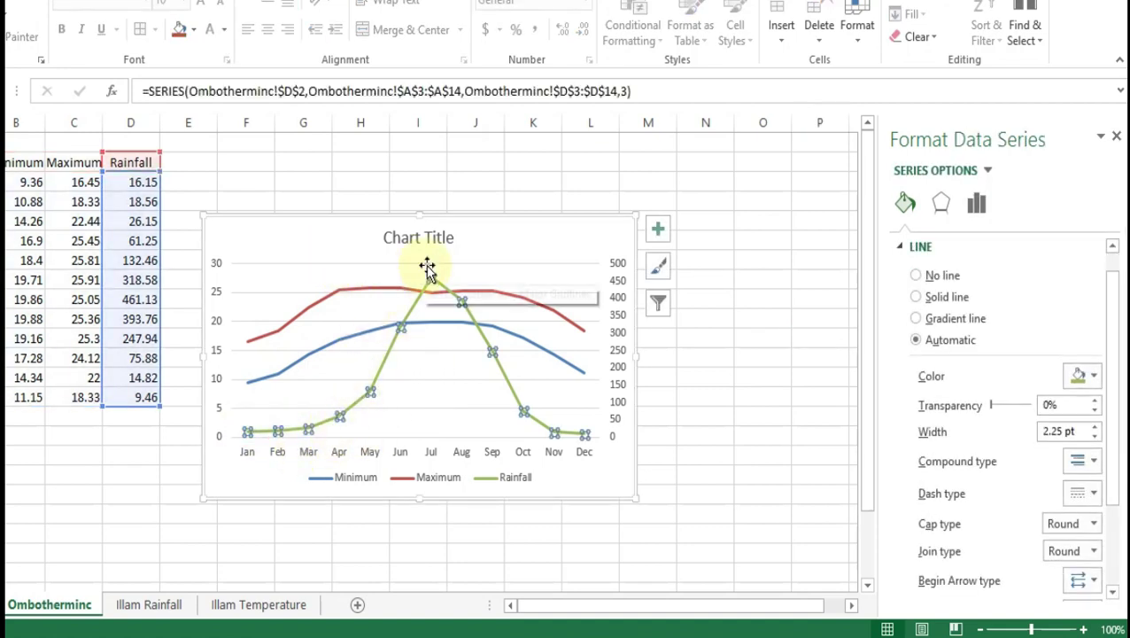
click(278, 365)
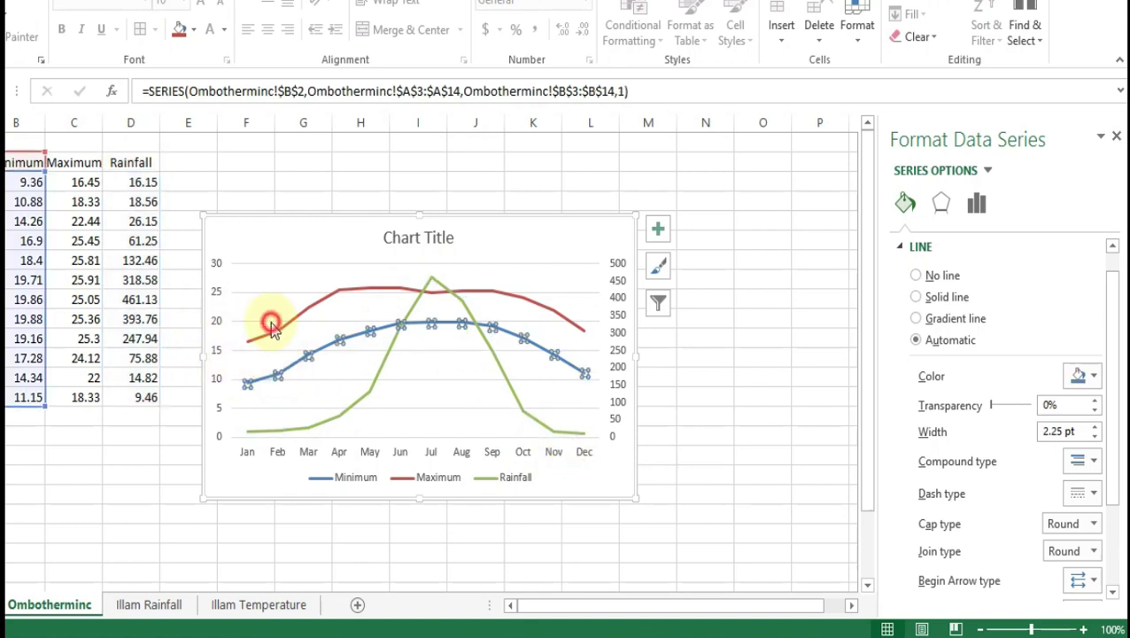
click(272, 325)
click(285, 331)
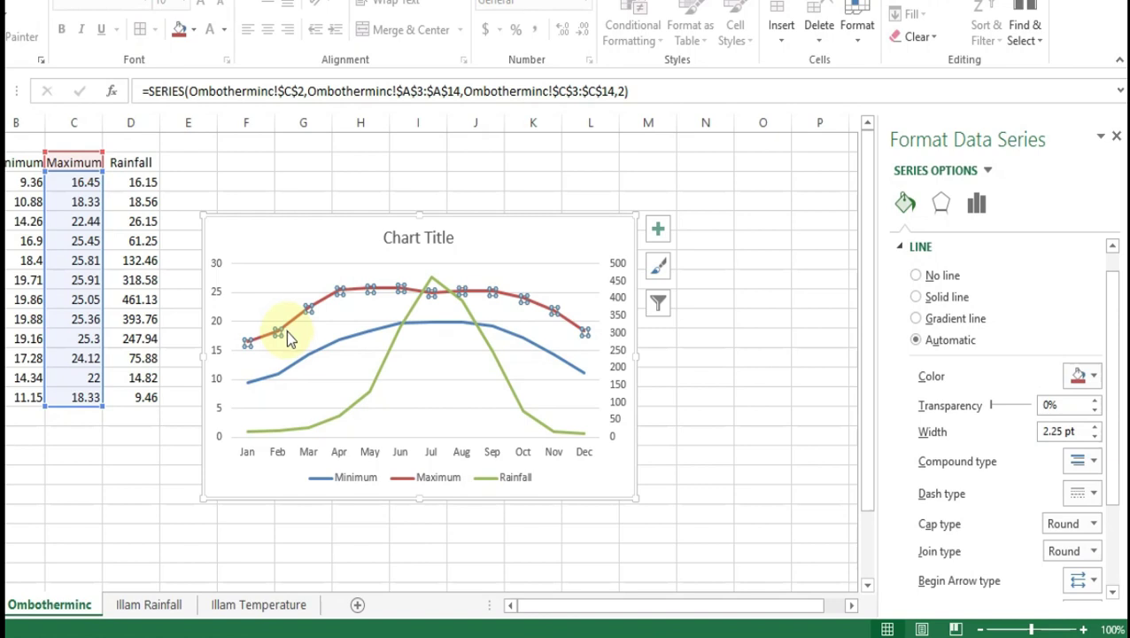
Step: Change the chart to a custom combination with the Minimum and Maximum series as Clustered Column
click(554, 235)
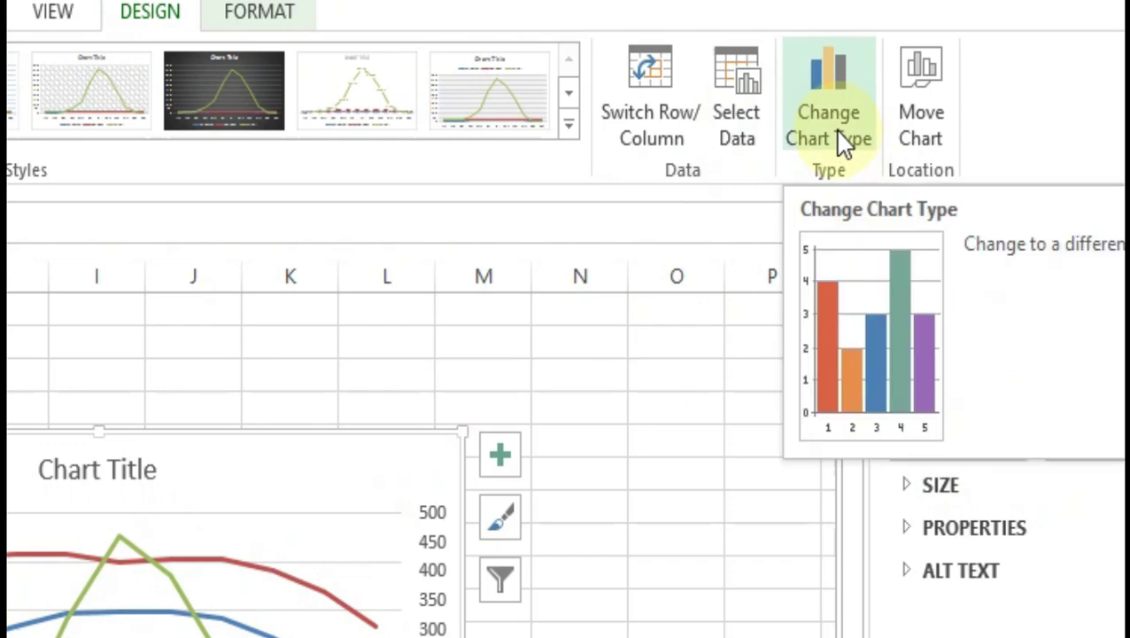
click(838, 138)
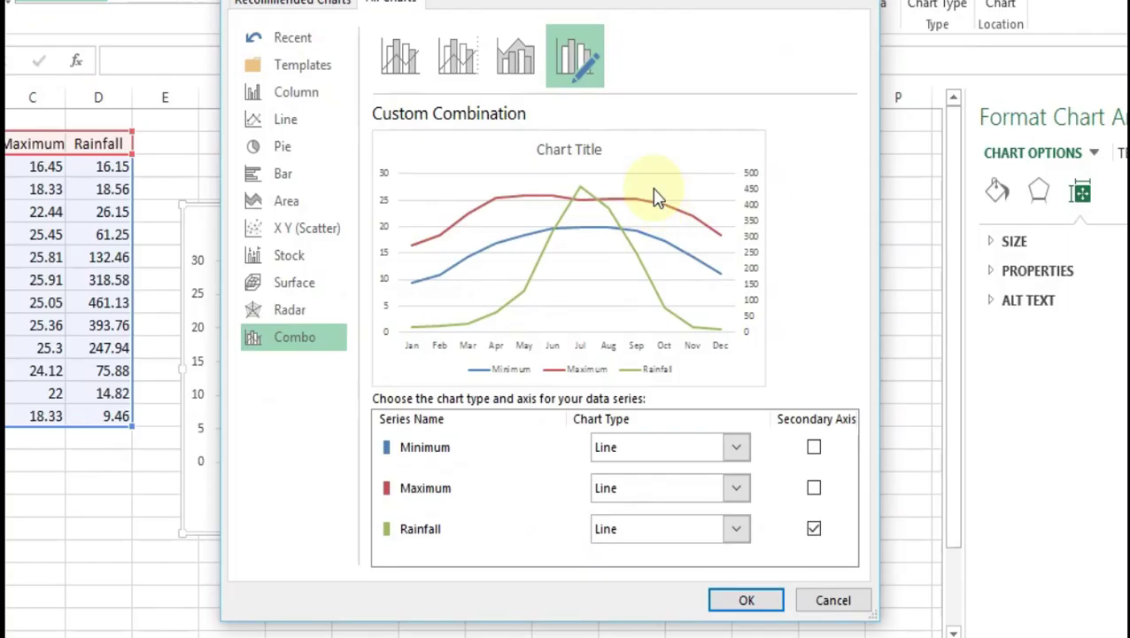
click(409, 448)
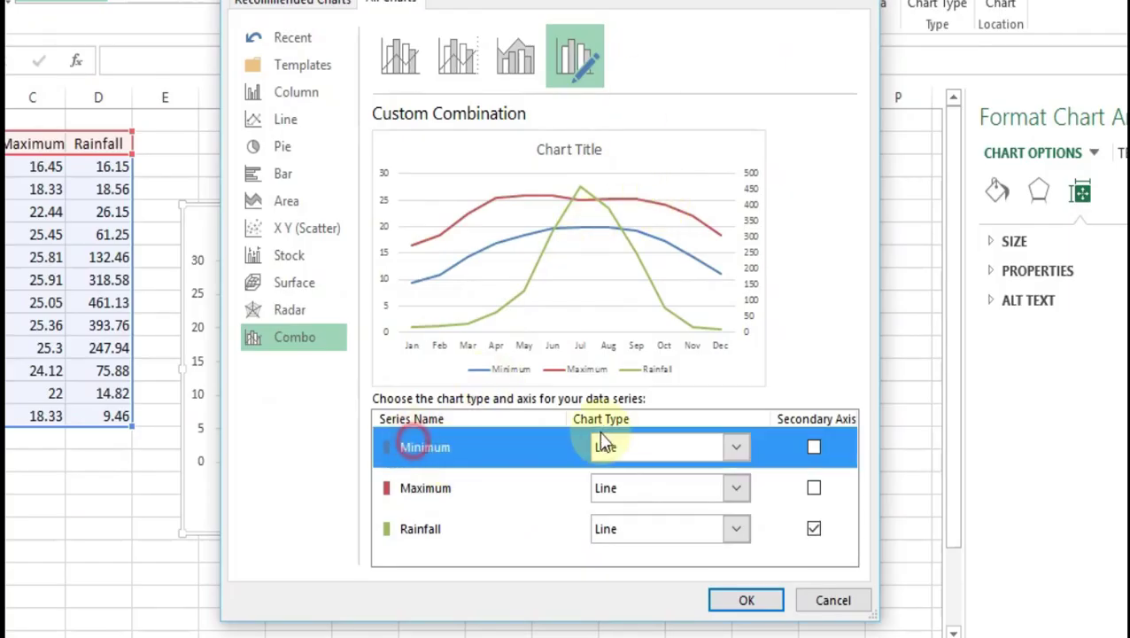
click(745, 449)
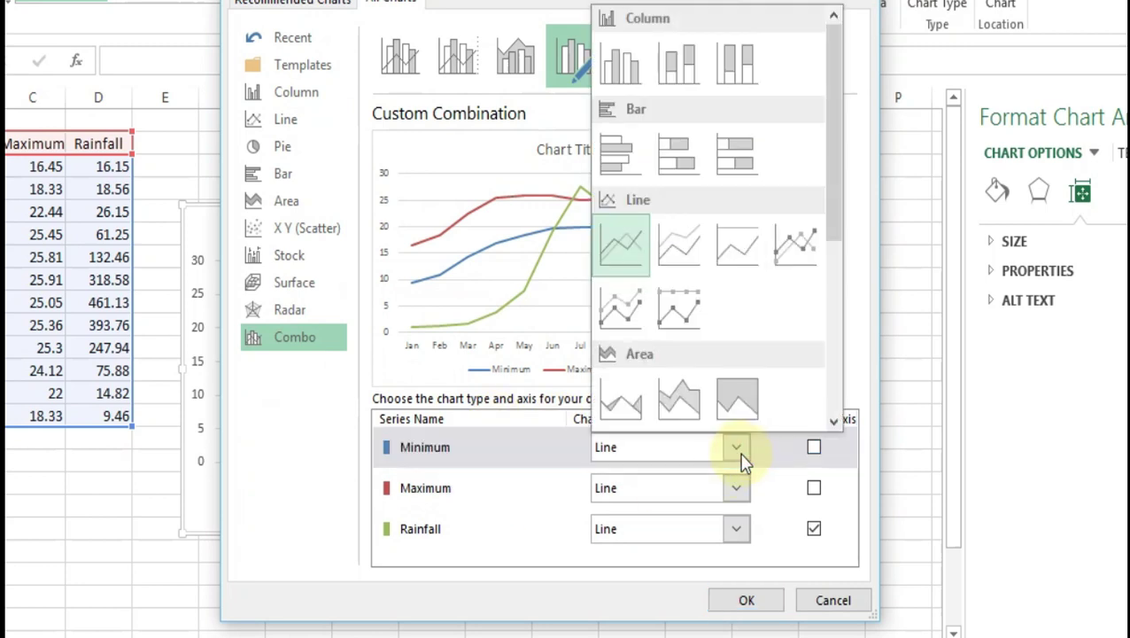
click(622, 70)
click(737, 489)
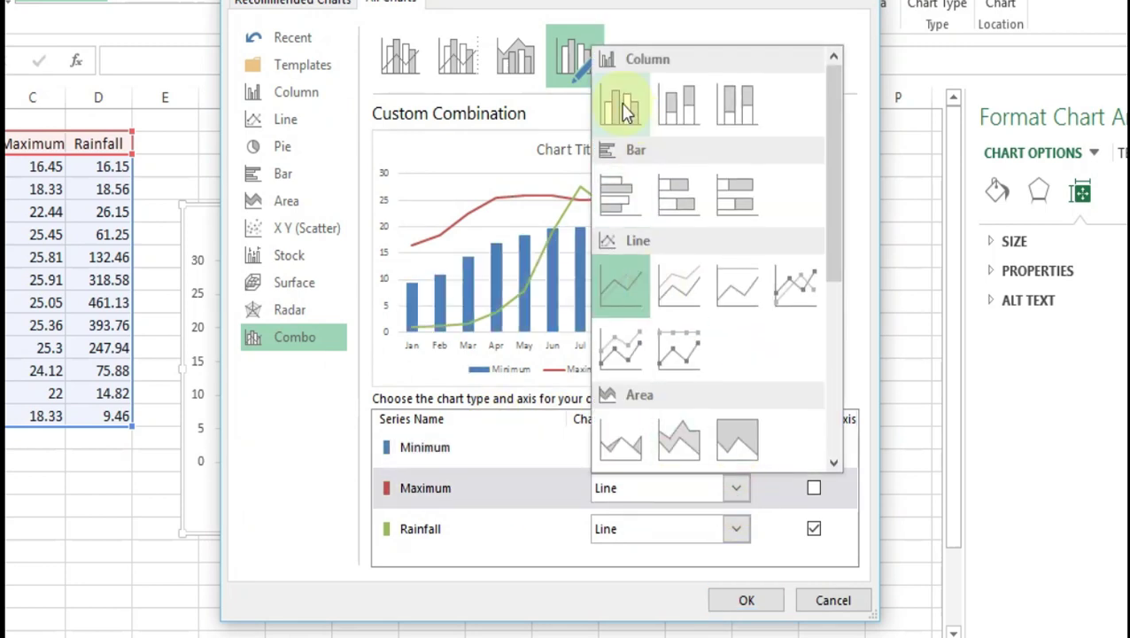
click(624, 103)
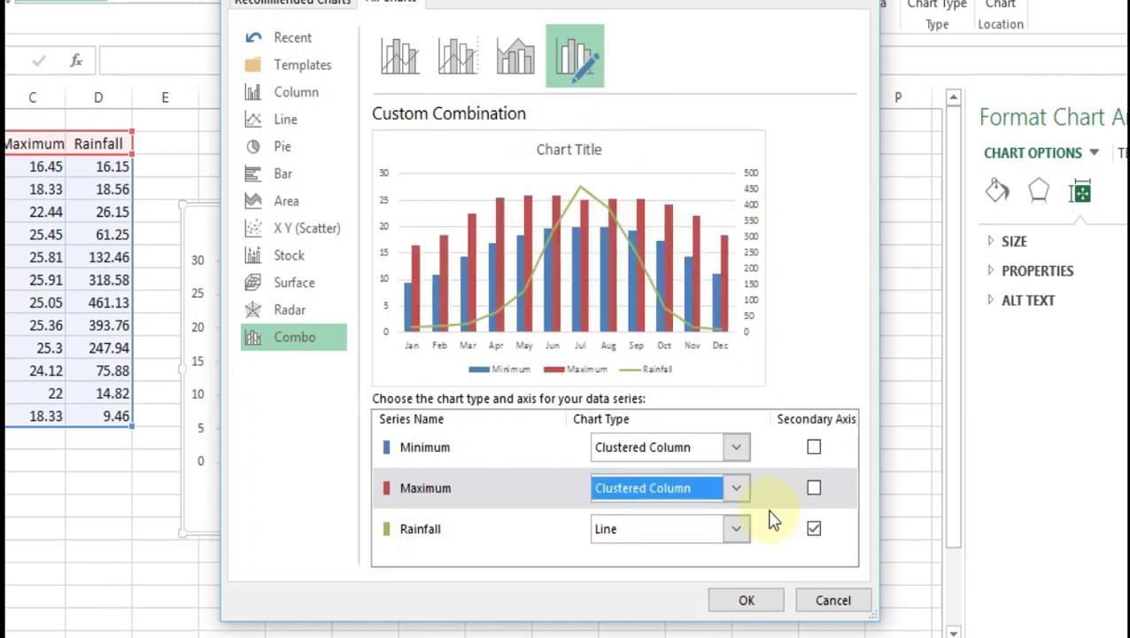
click(747, 599)
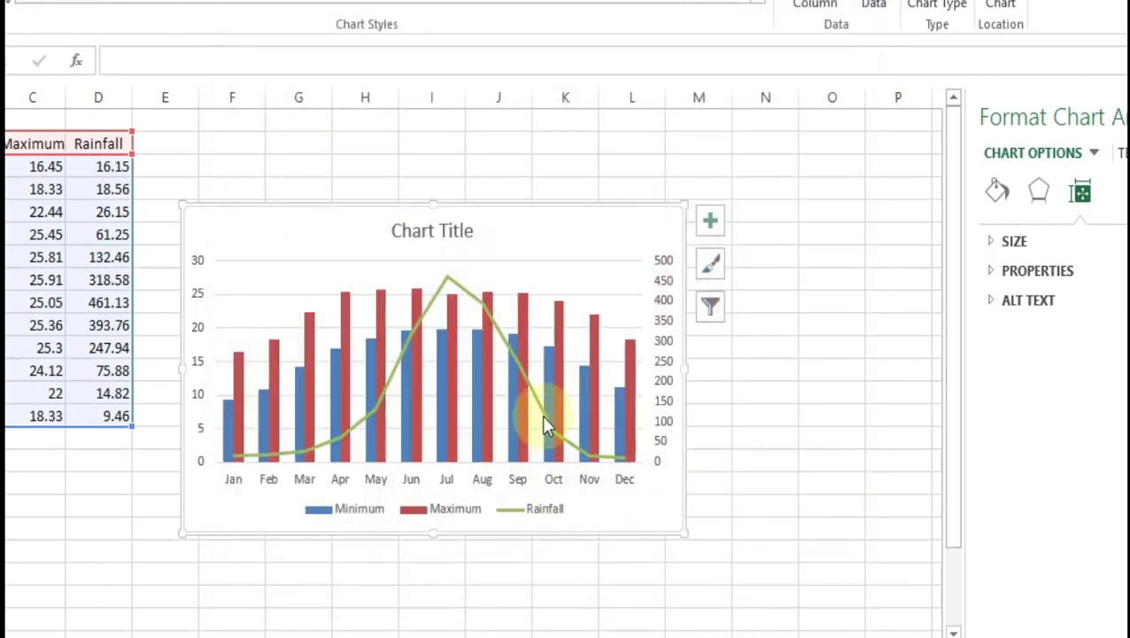
drag(553, 234, 602, 214)
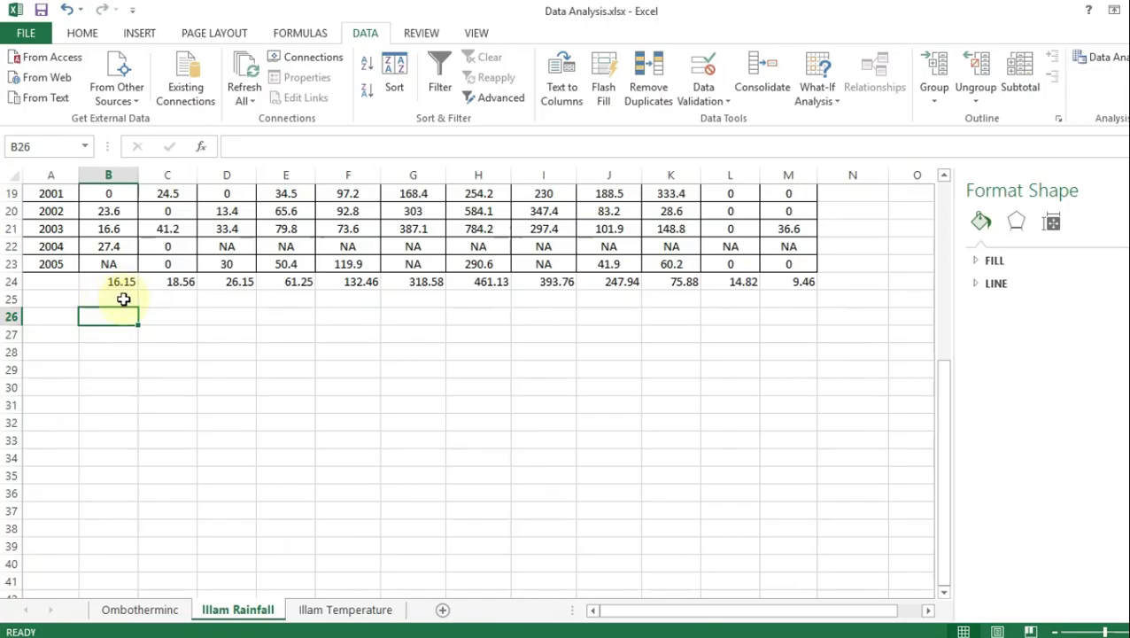
Step: Begin a standard error formula for January rainfall in cell B26 of the Illam Rainfall sheet with =STDEV(B3:B23)
scroll(106, 312, up, 6)
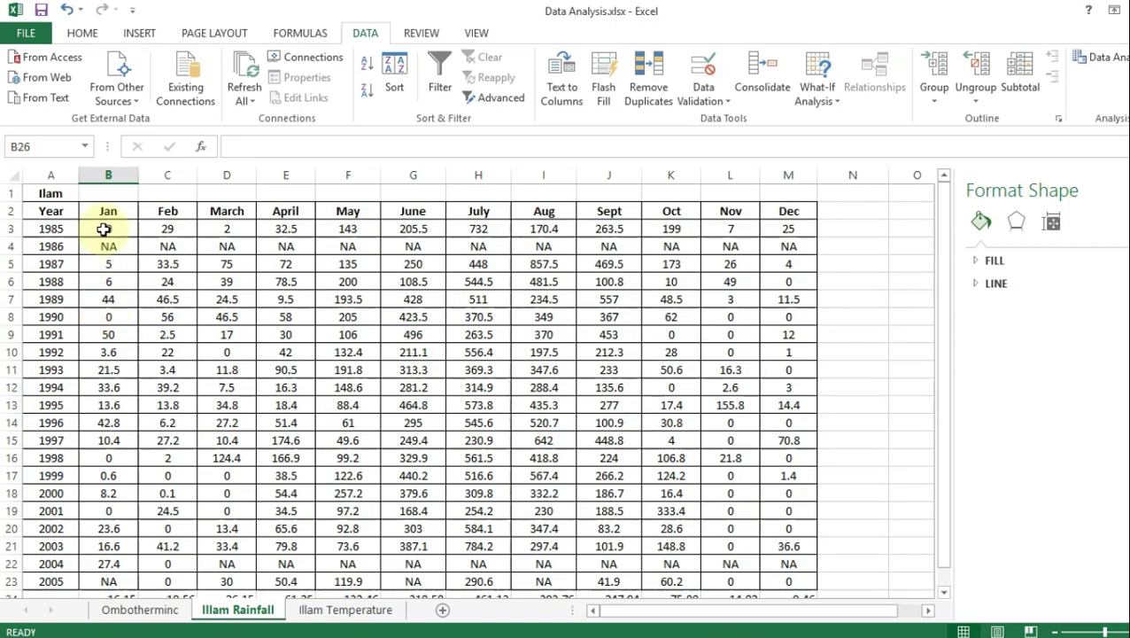
scroll(108, 354, down, 2)
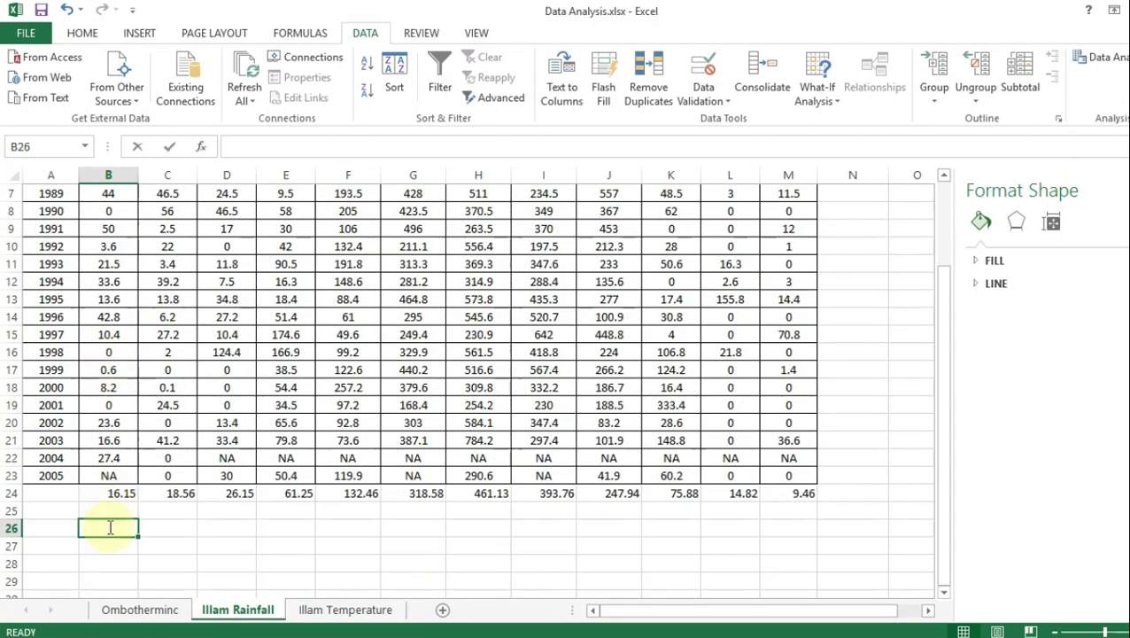
text(=)
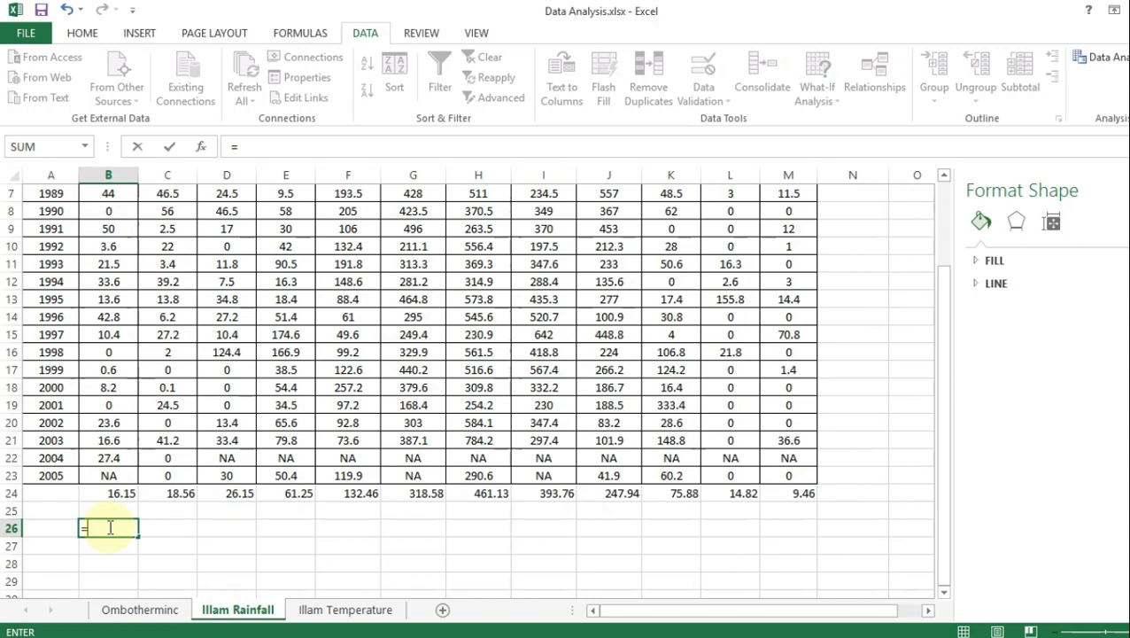
text(STDEV()
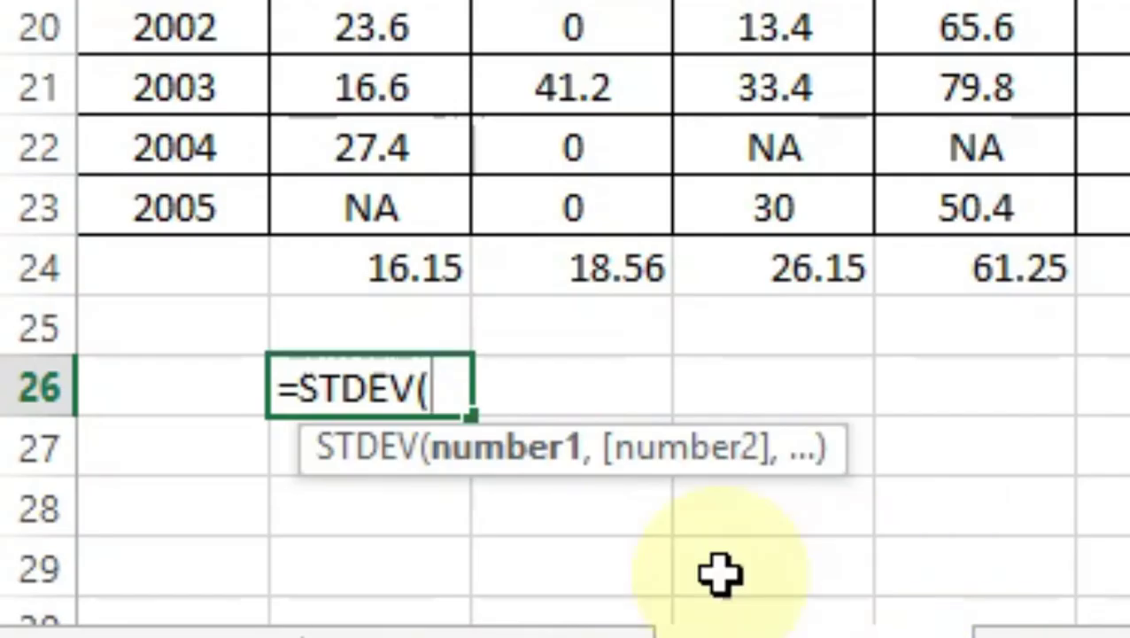
scroll(550, 323, up, 1)
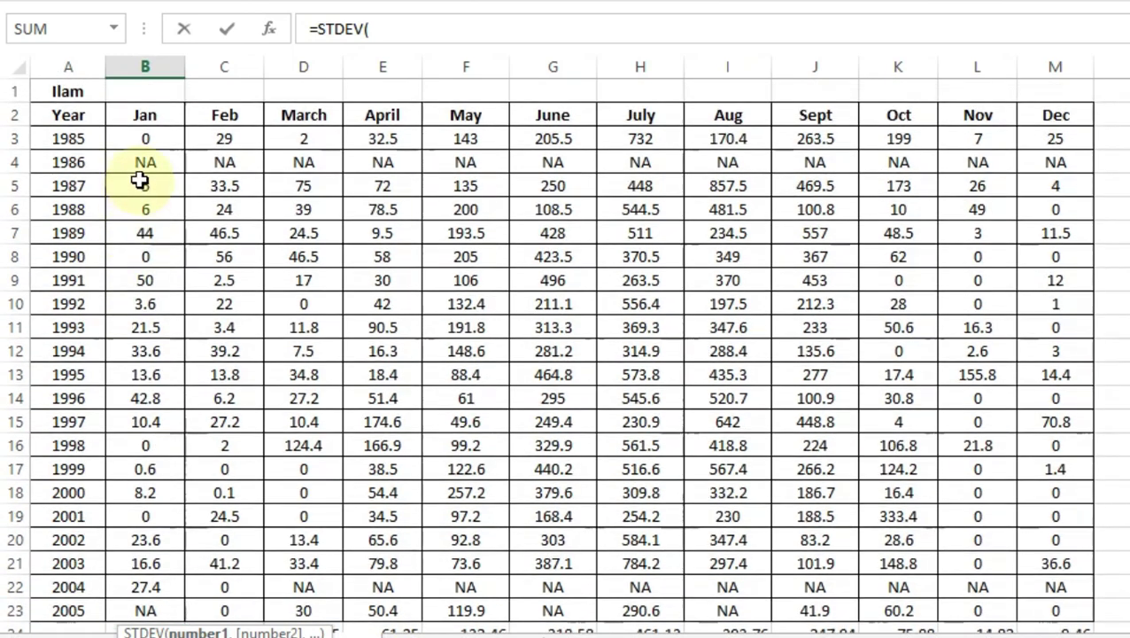
drag(145, 139, 142, 610)
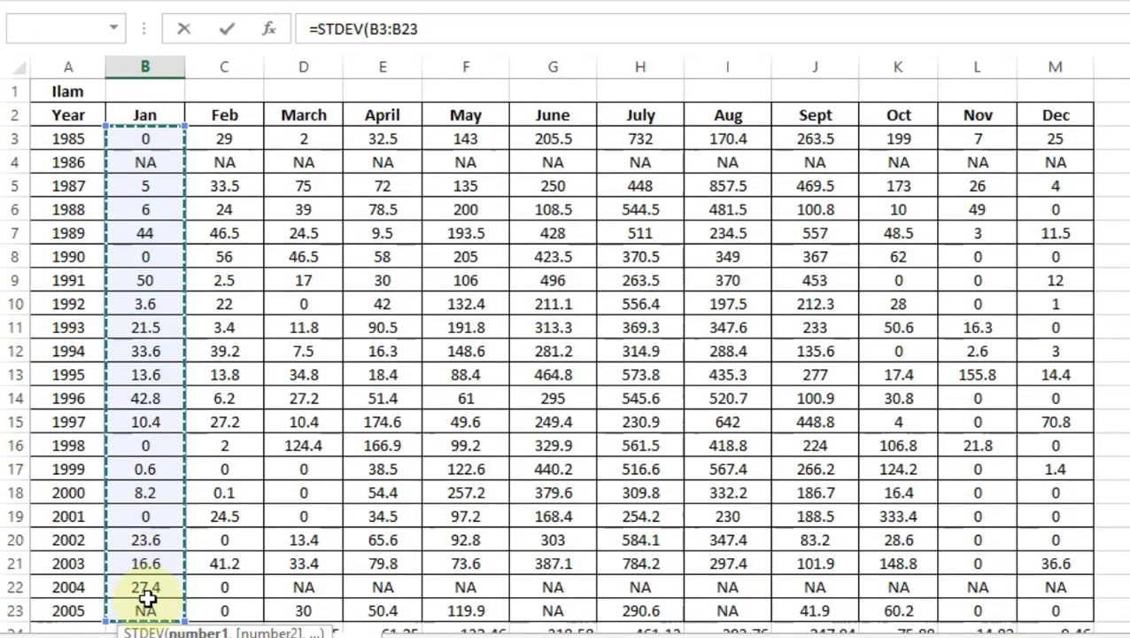
scroll(265, 512, down, 2)
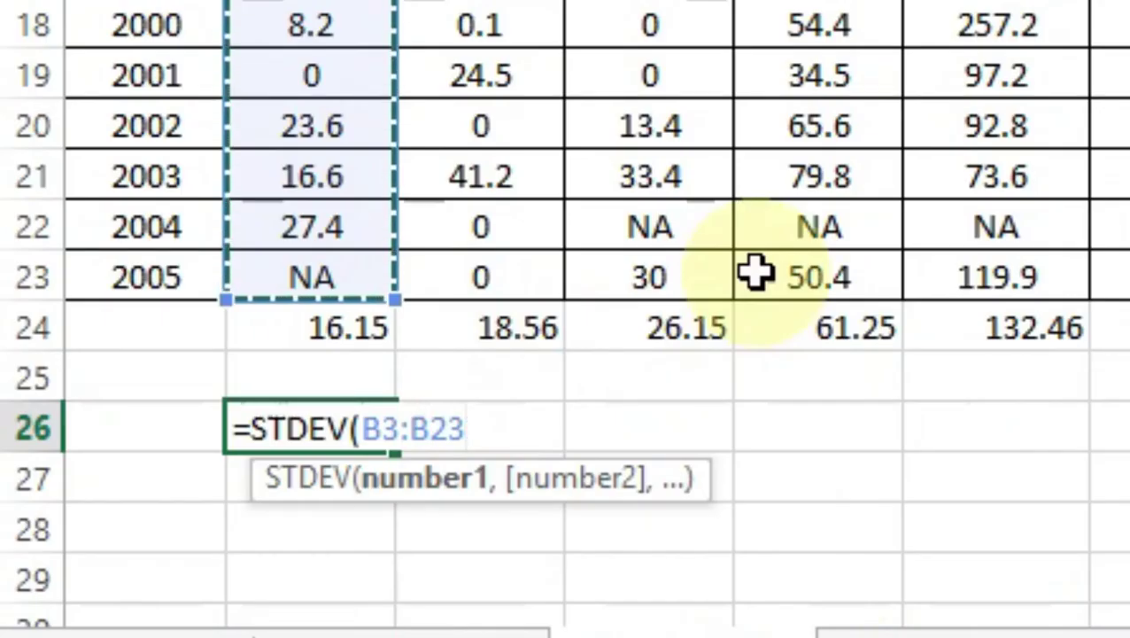
text())
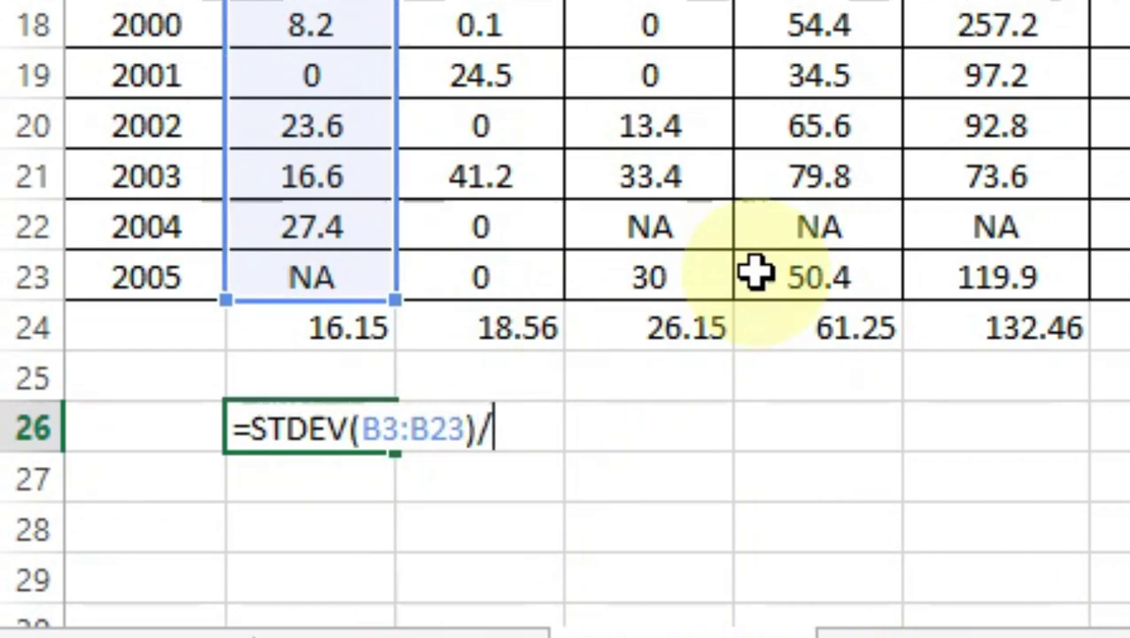
Step: Complete the formula in B26 by dividing the standard deviation by SQRT(COUNT(B3:B23))
text(/S)
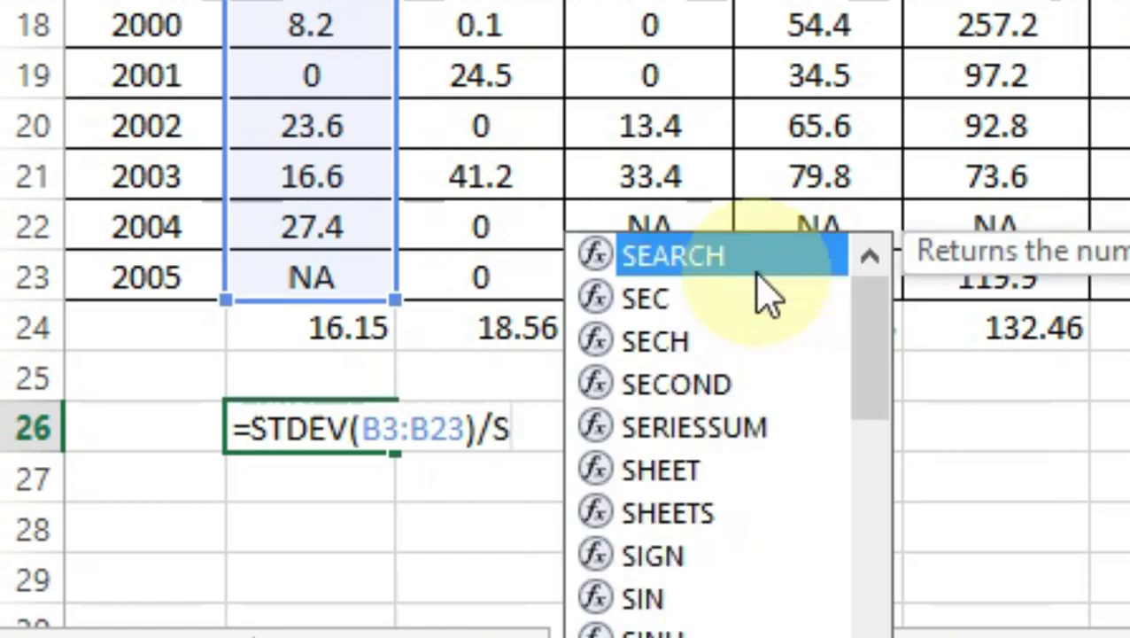
text(q)
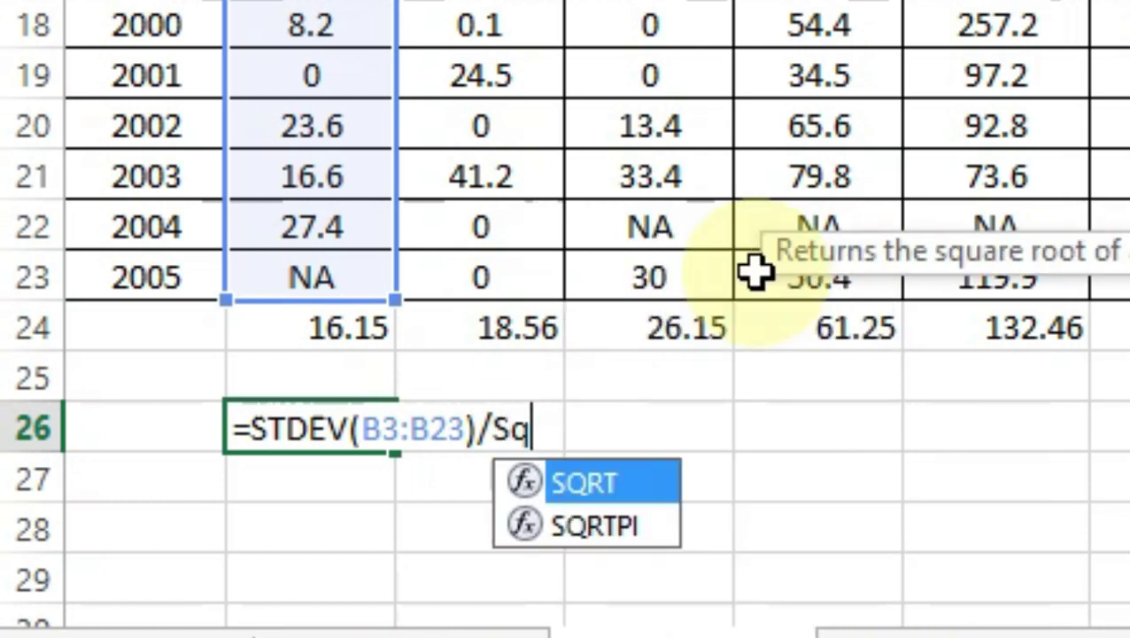
double_click(584, 485)
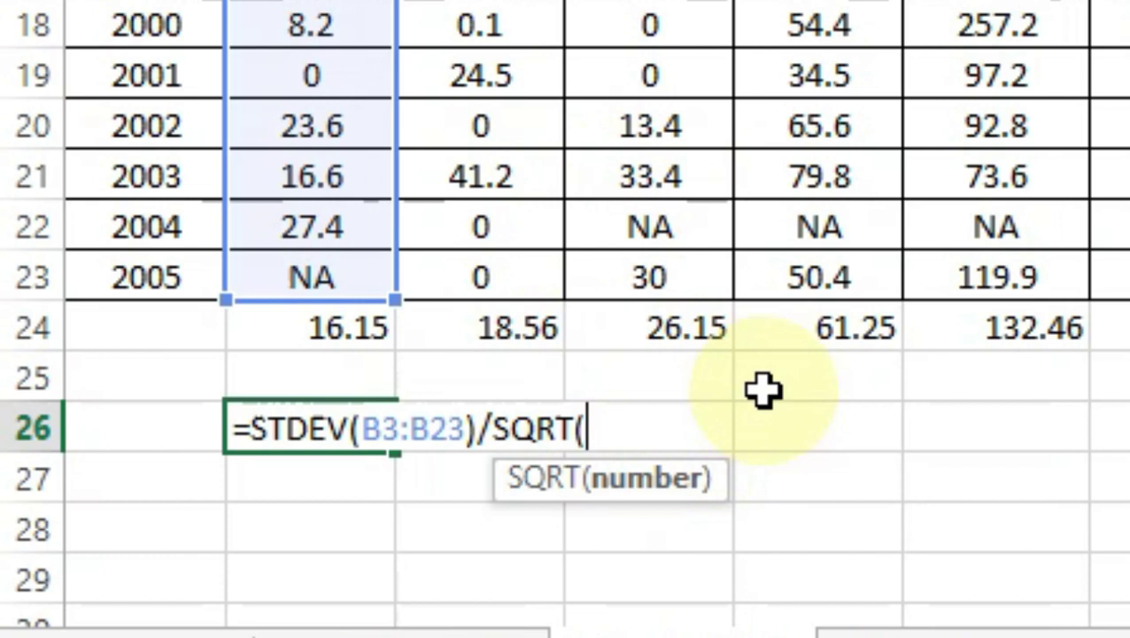
text(C)
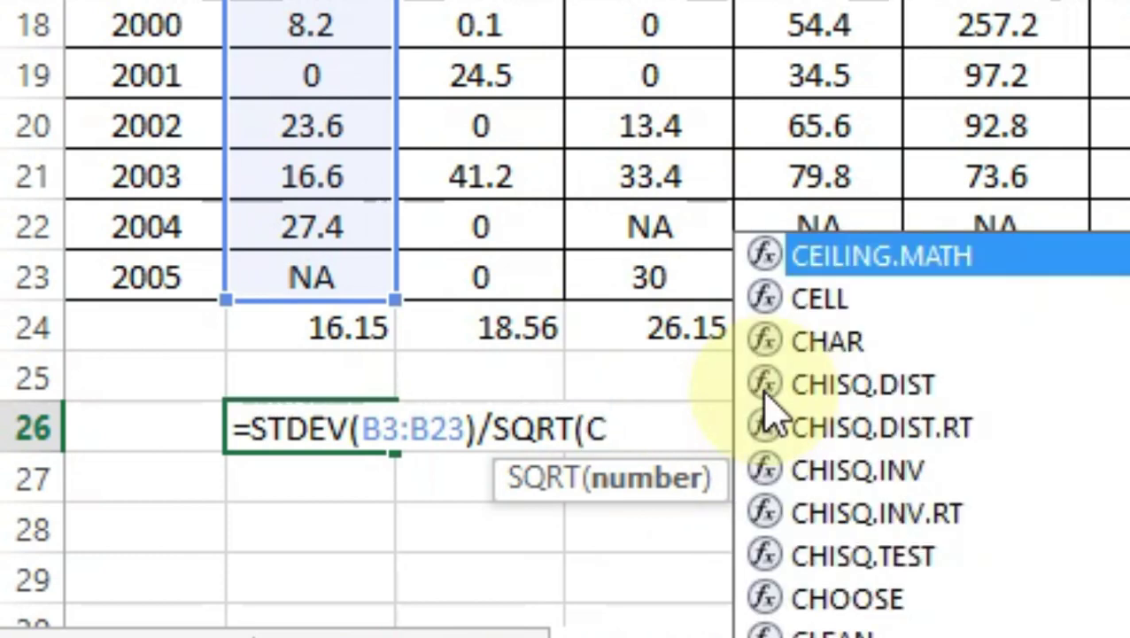
text(ou)
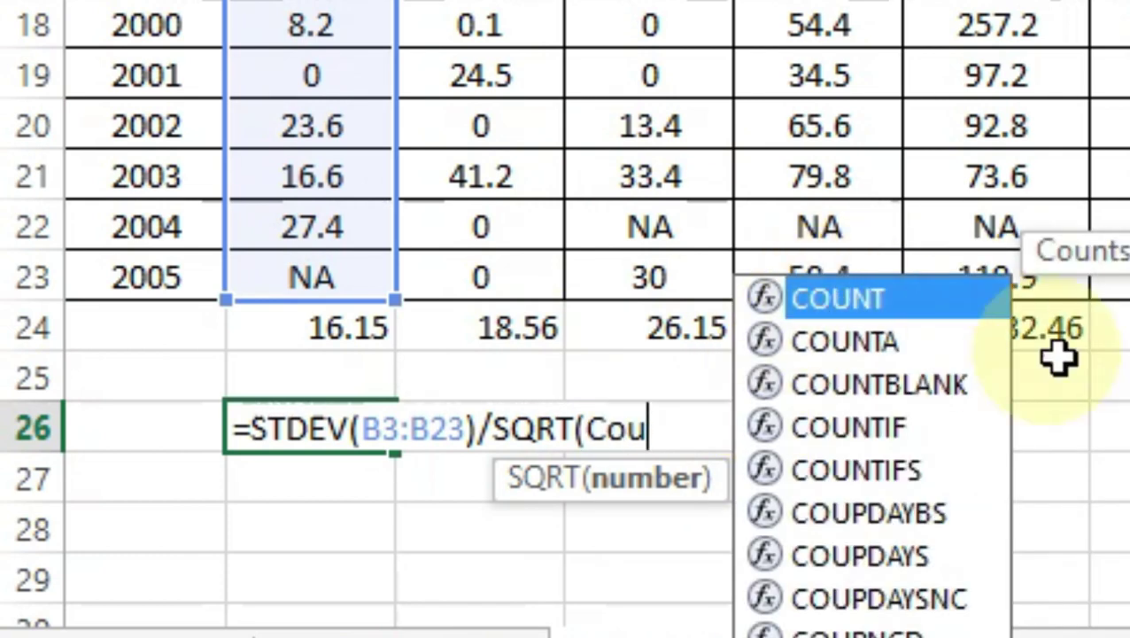
double_click(877, 301)
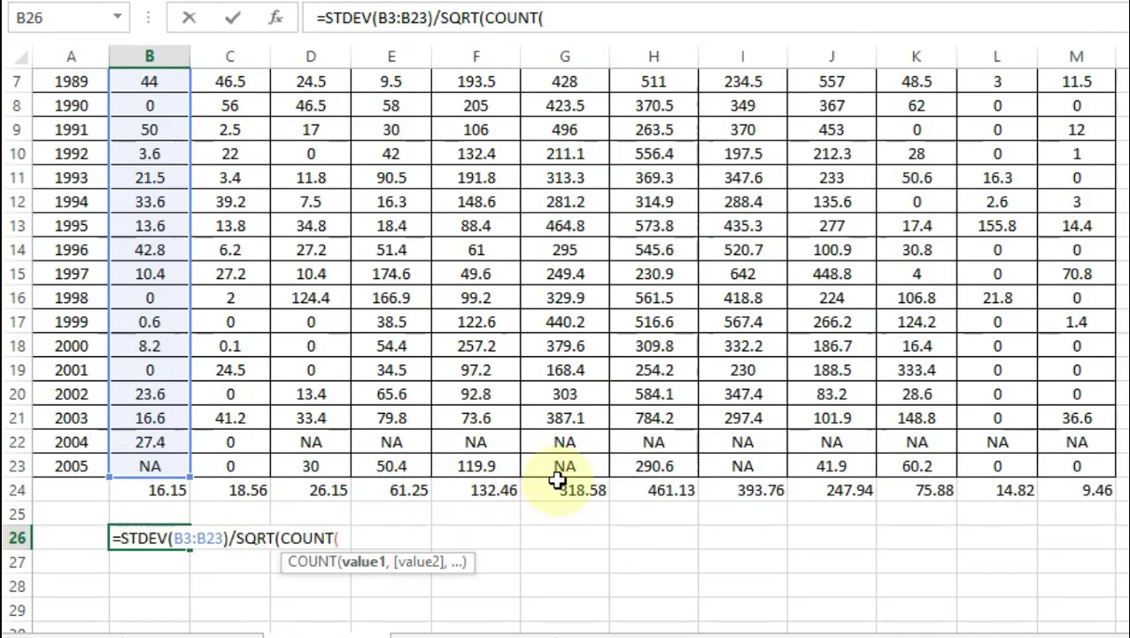
scroll(142, 221, up, 2)
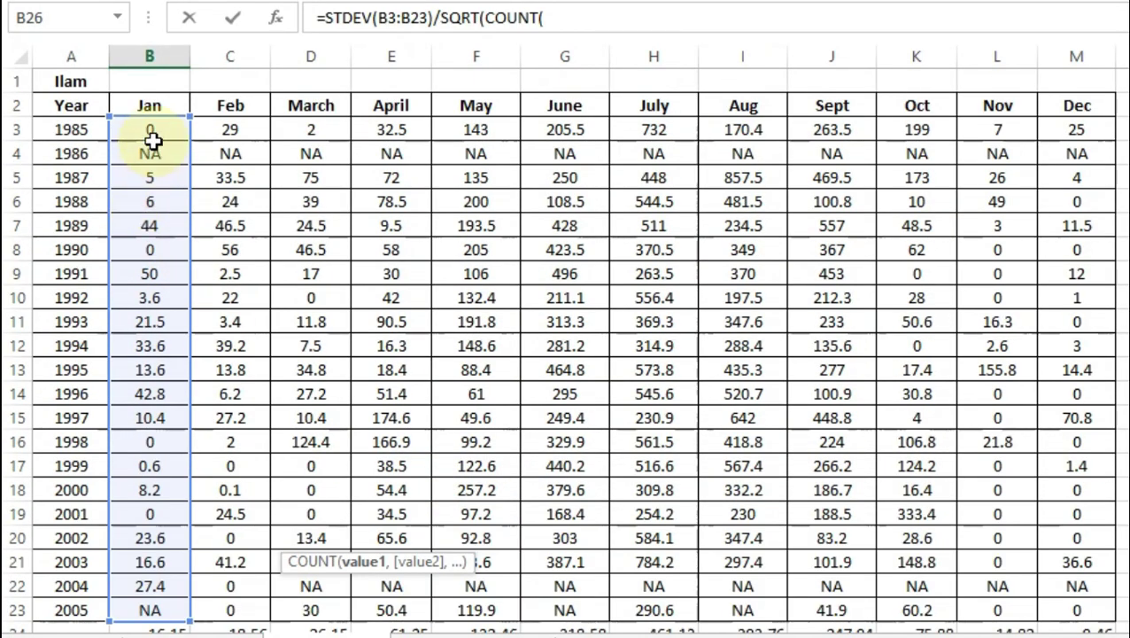
drag(152, 136, 151, 562)
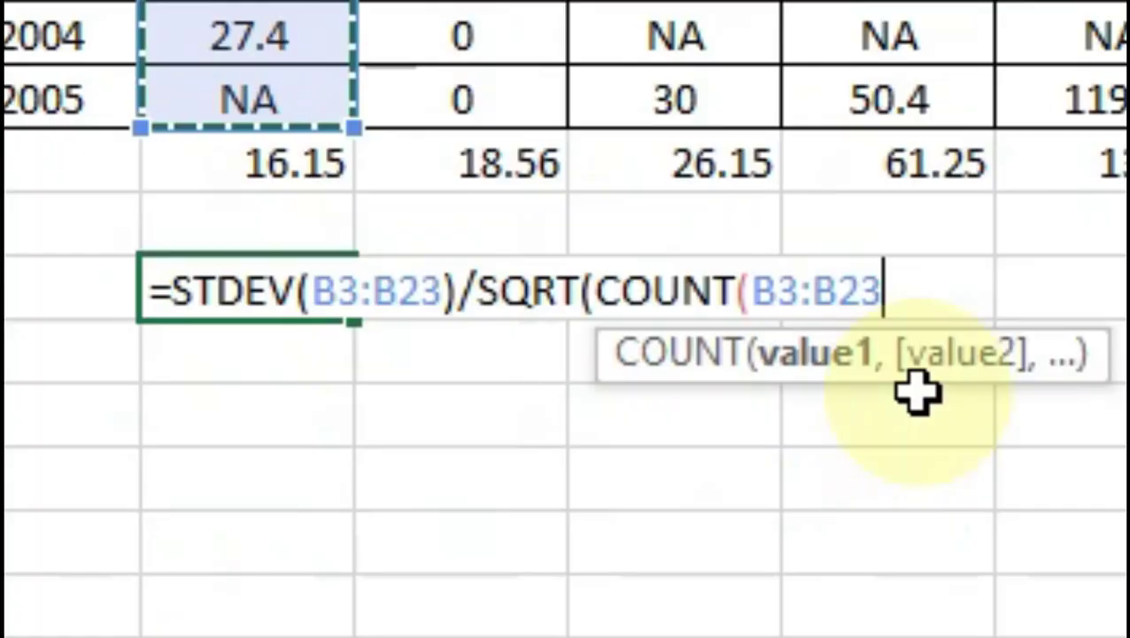
key(Return)
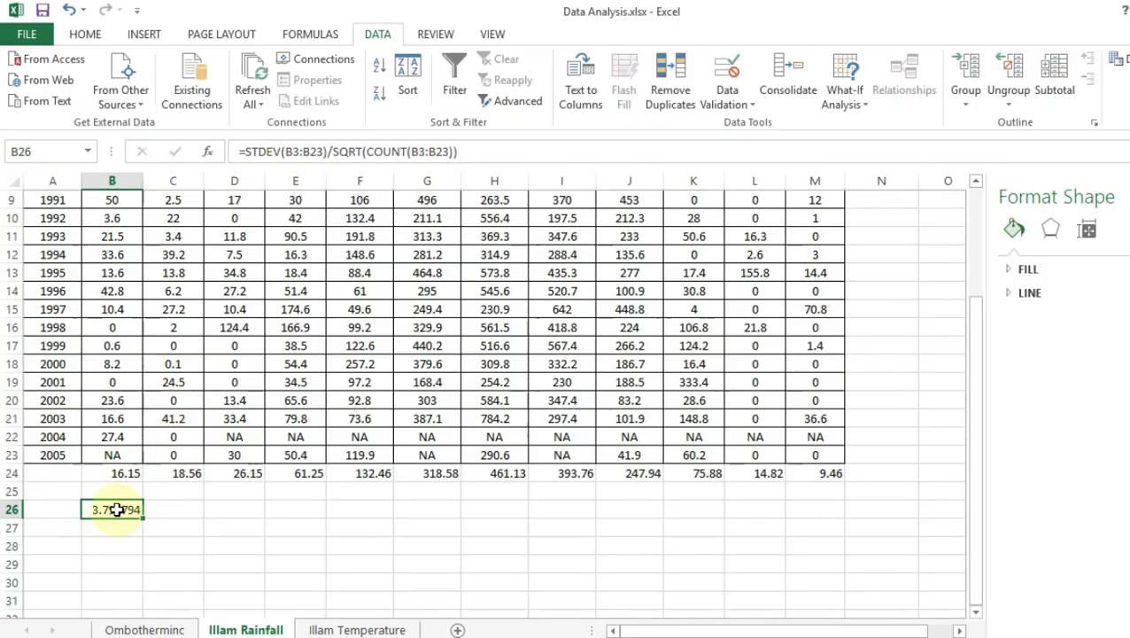
scroll(117, 509, up, 3)
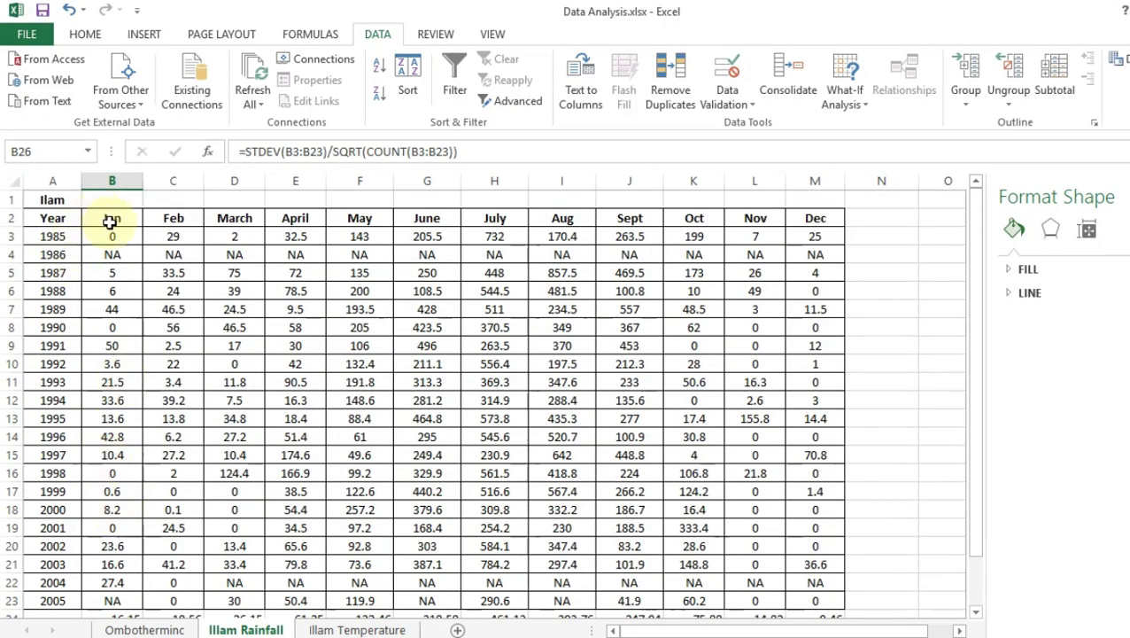
Step: Fill the standard error formula from B26 across to M26 for all twelve months of rainfall
click(117, 218)
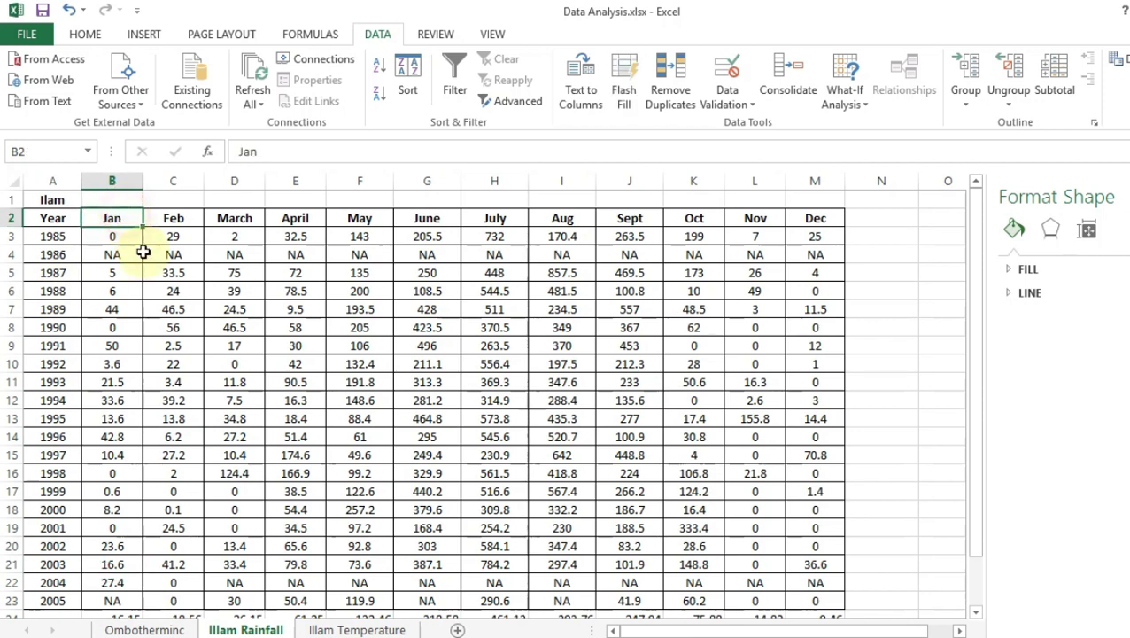
scroll(143, 253, down, 6)
click(118, 328)
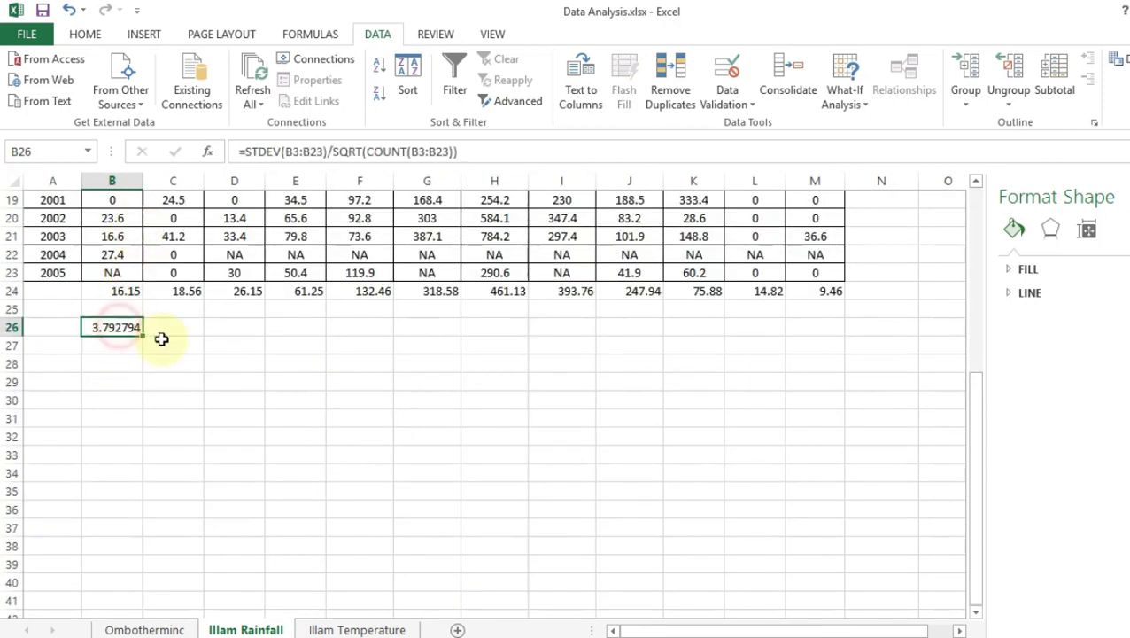
drag(142, 337, 799, 340)
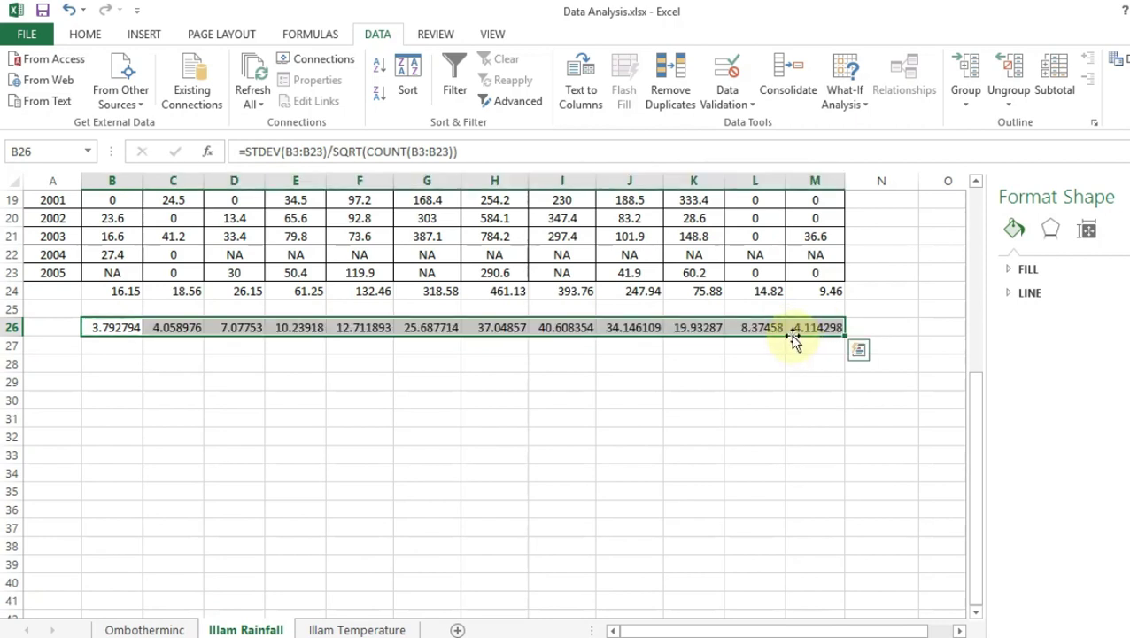
Step: Format the rainfall standard errors in B26:M26 to two decimal places
click(85, 34)
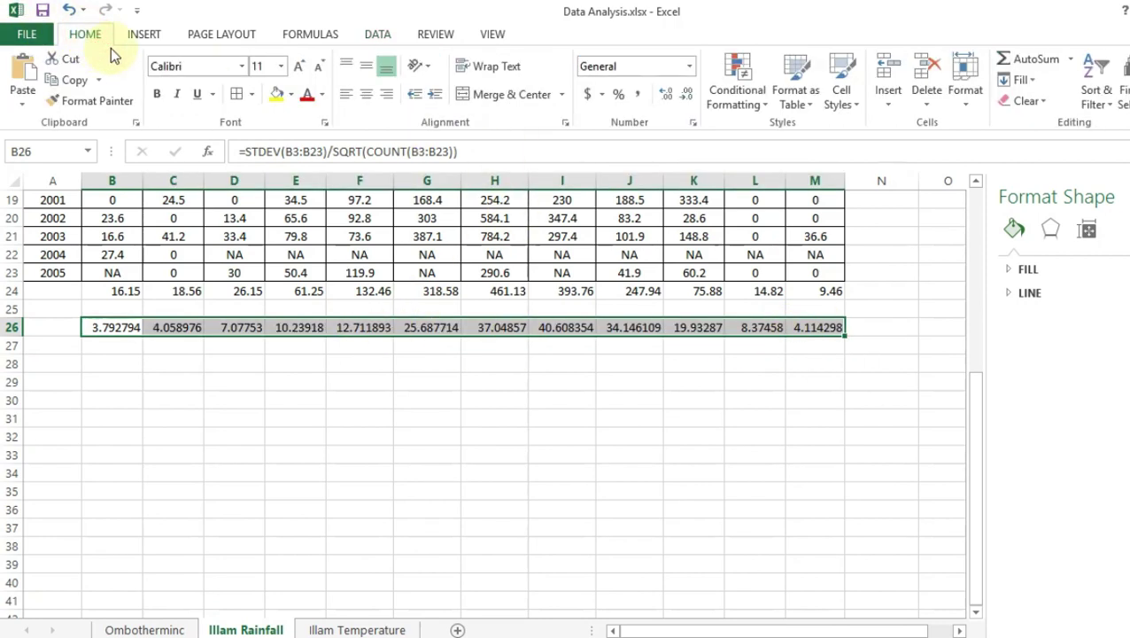
click(666, 95)
click(687, 93)
click(689, 93)
click(689, 93)
click(690, 93)
click(689, 93)
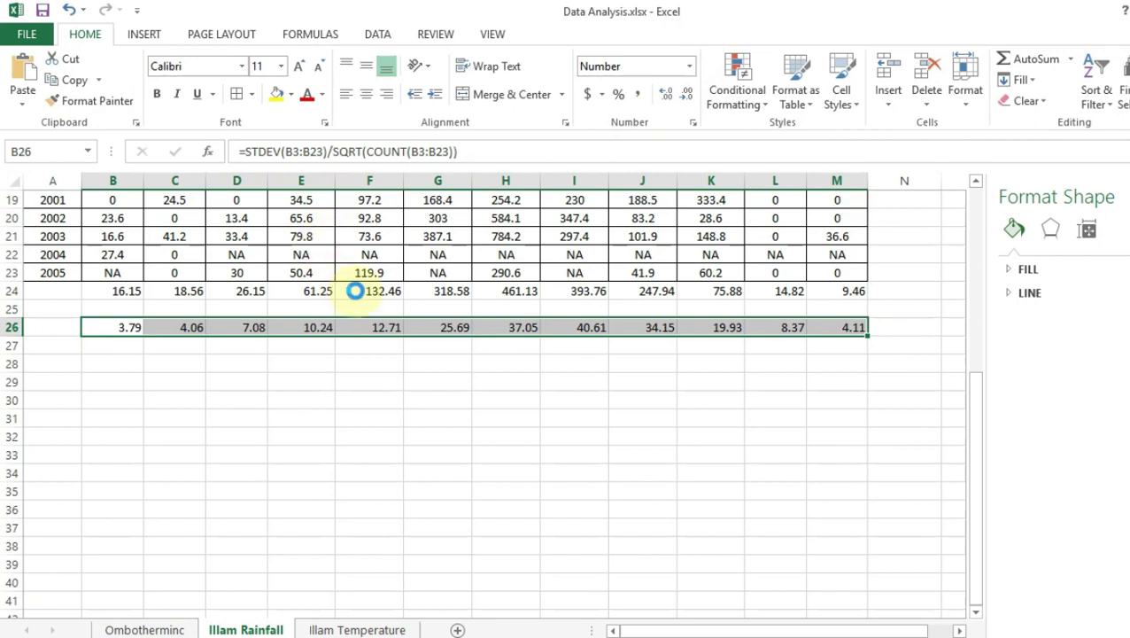
Step: Replace the formulas in B26:M26 with their values by copying the row and pasting it onto itself as values
key(ctrl+c)
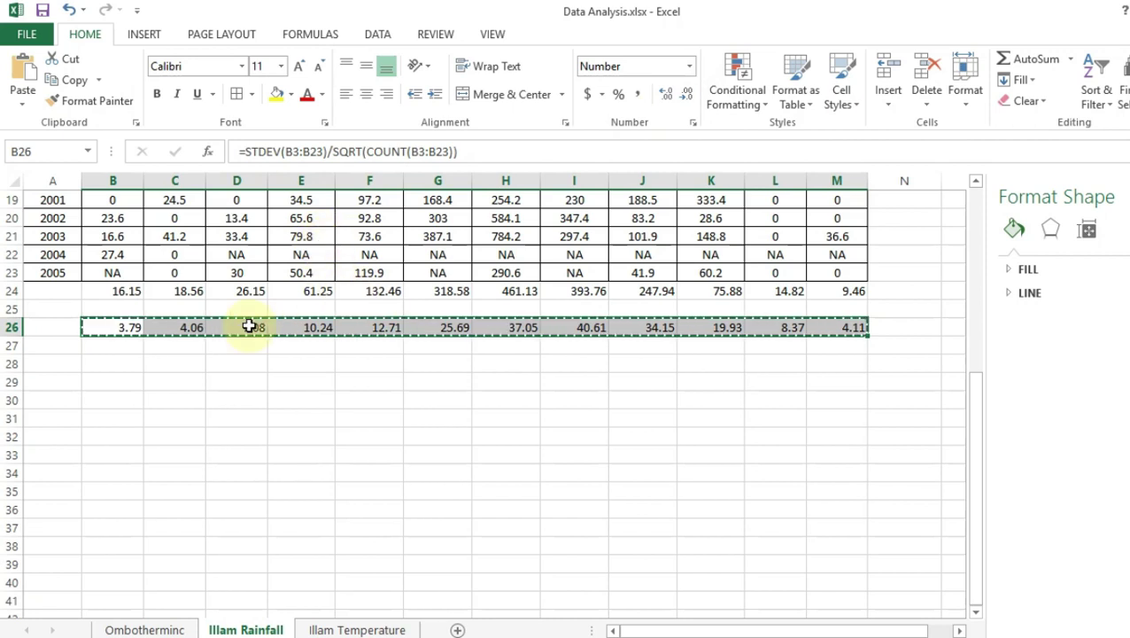
right_click(129, 329)
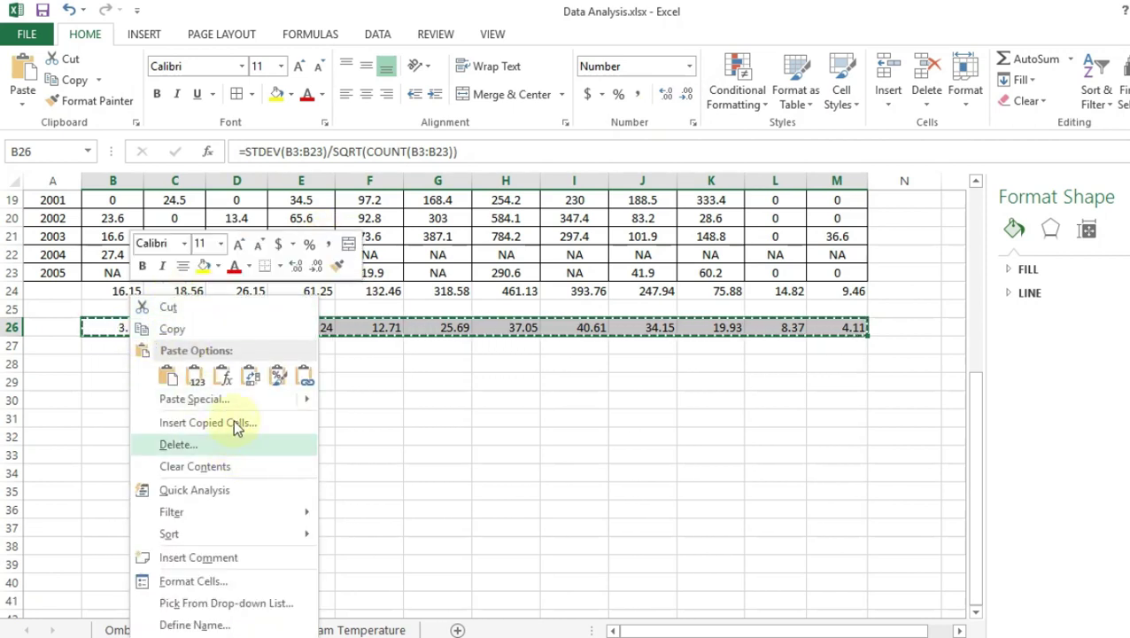
click(195, 381)
click(280, 381)
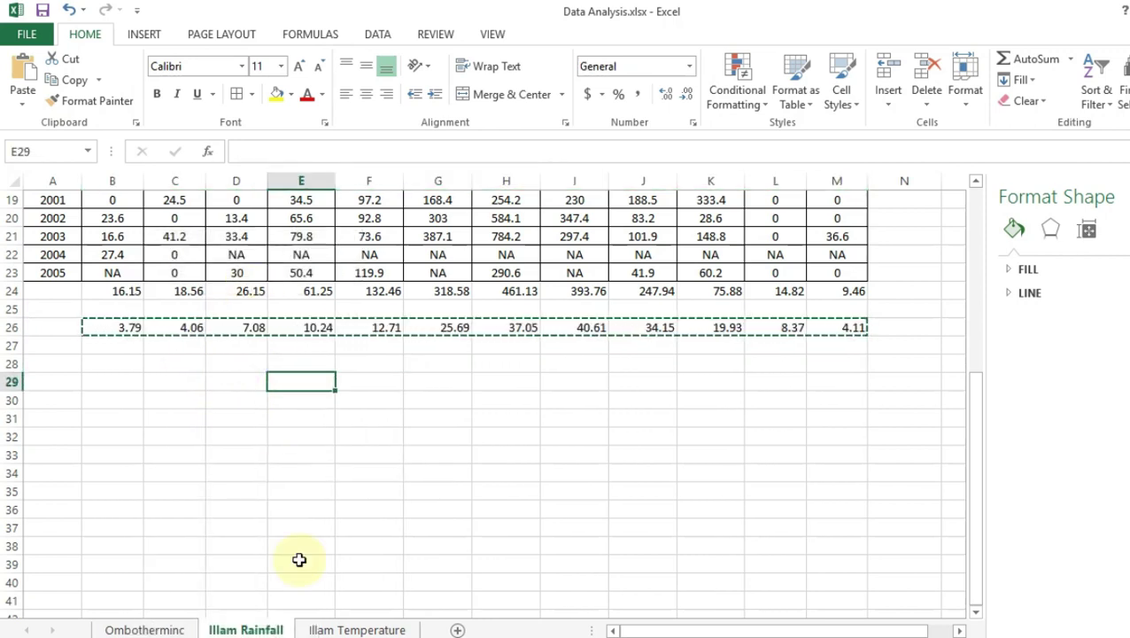
Step: On the Illam Temperature sheet, enter =STDEV(B3:B29)/SQRT(COUNT(B3:B29)) in B32 and fill it across to Y32
click(370, 630)
scroll(306, 545, down, 5)
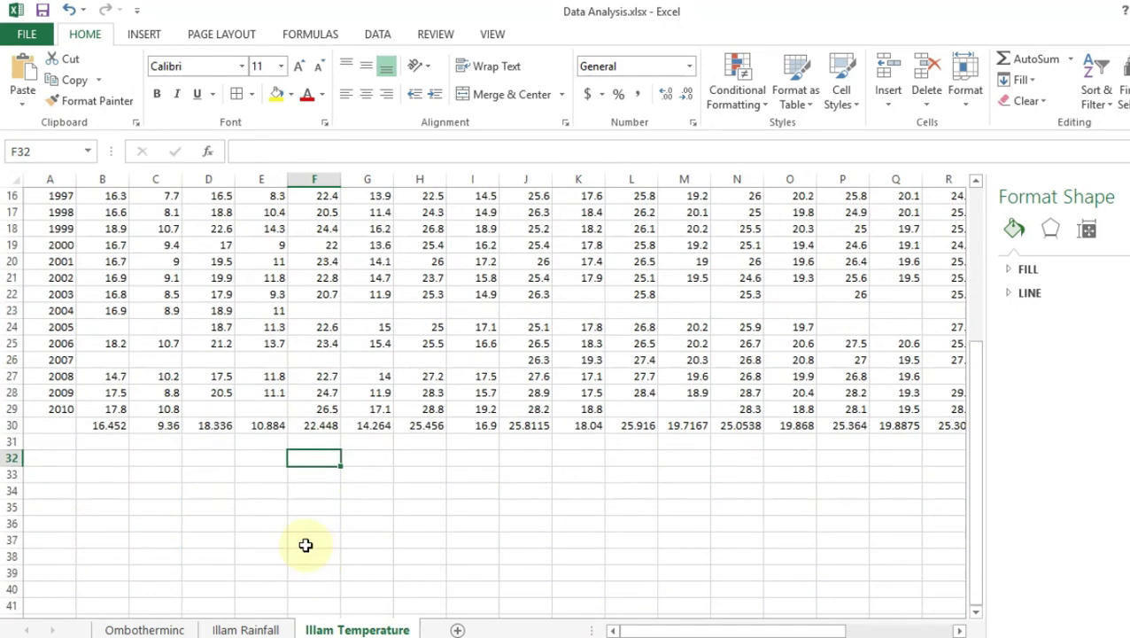
click(103, 467)
scroll(107, 467, down, 4)
scroll(106, 467, up, 3)
scroll(107, 467, down, 3)
scroll(106, 466, up, 3)
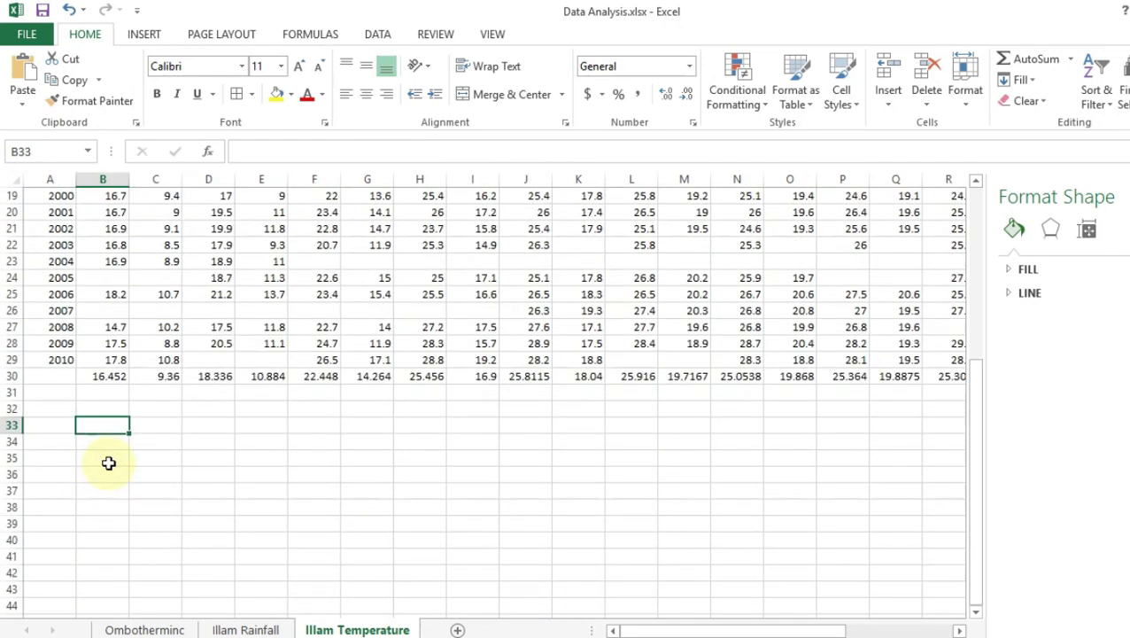
drag(128, 530, 883, 539)
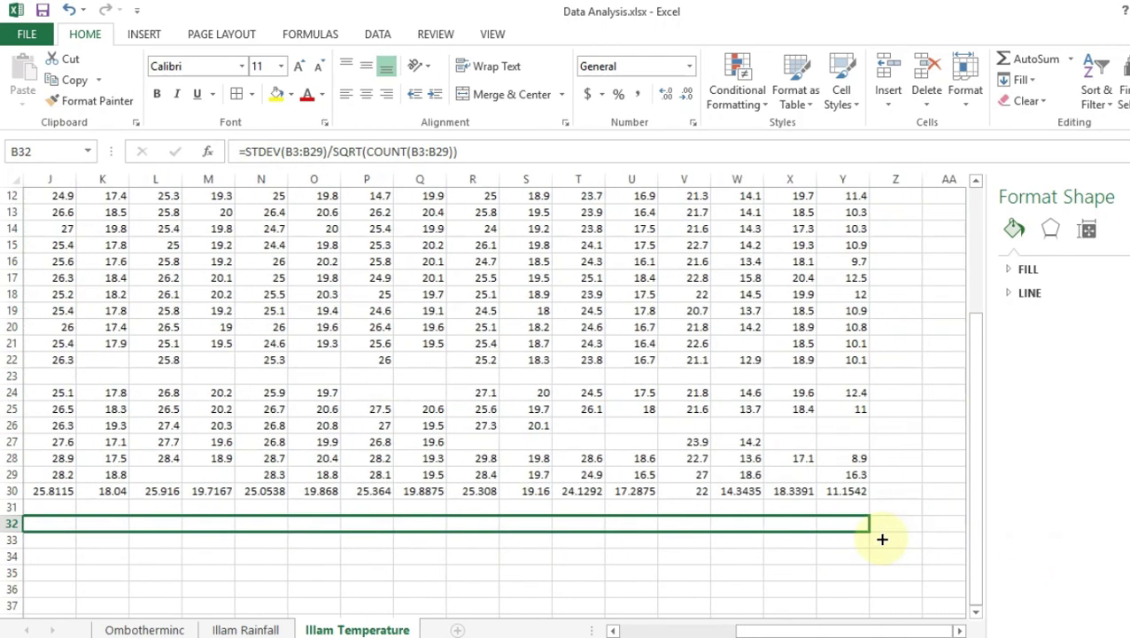
Step: Convert the temperature standard error formulas in row 32 to plain values by copying and pasting them in place
drag(771, 628, 530, 631)
key(ctrl+c)
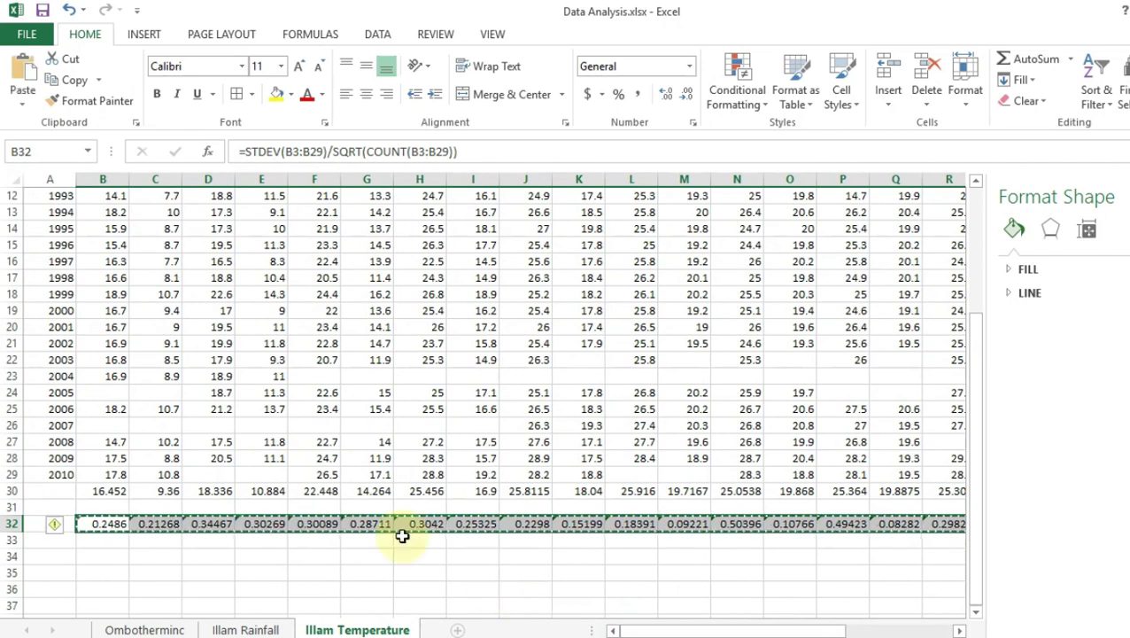
right_click(90, 526)
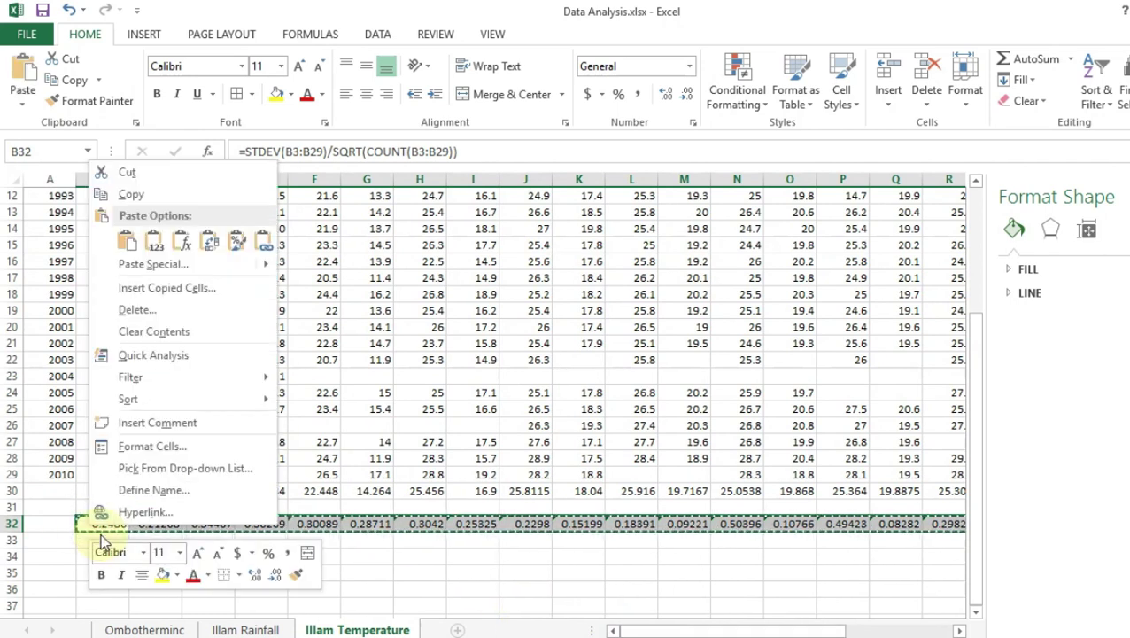
click(154, 243)
click(150, 543)
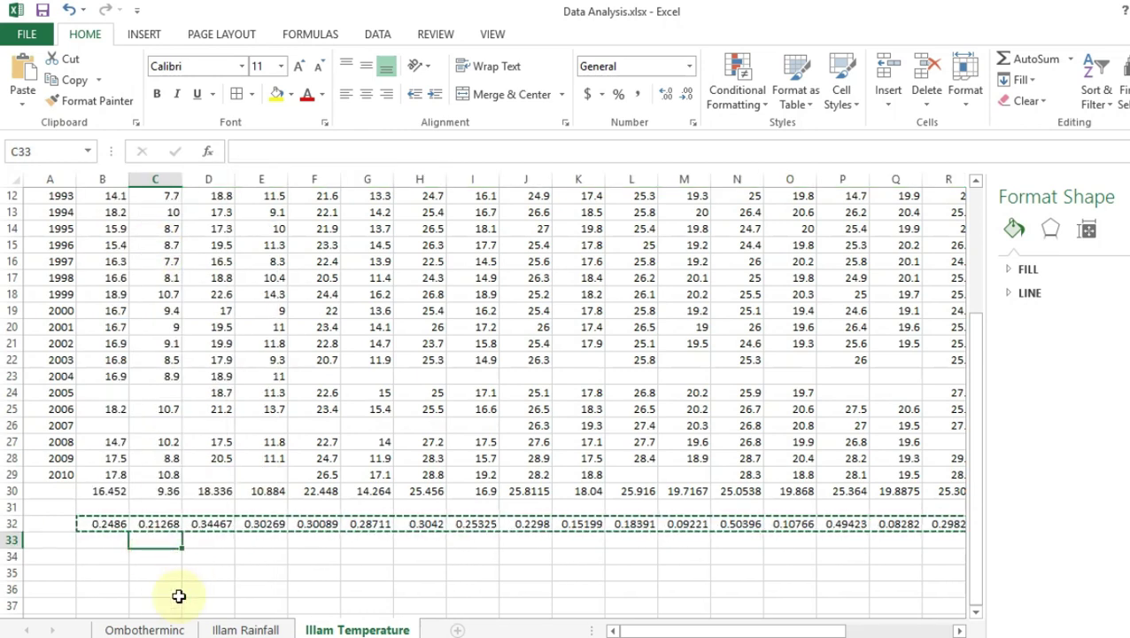
Step: On the Ombotherminc sheet, move the chart to the area starting at column A, row 12
click(173, 624)
drag(558, 266, 143, 430)
click(495, 232)
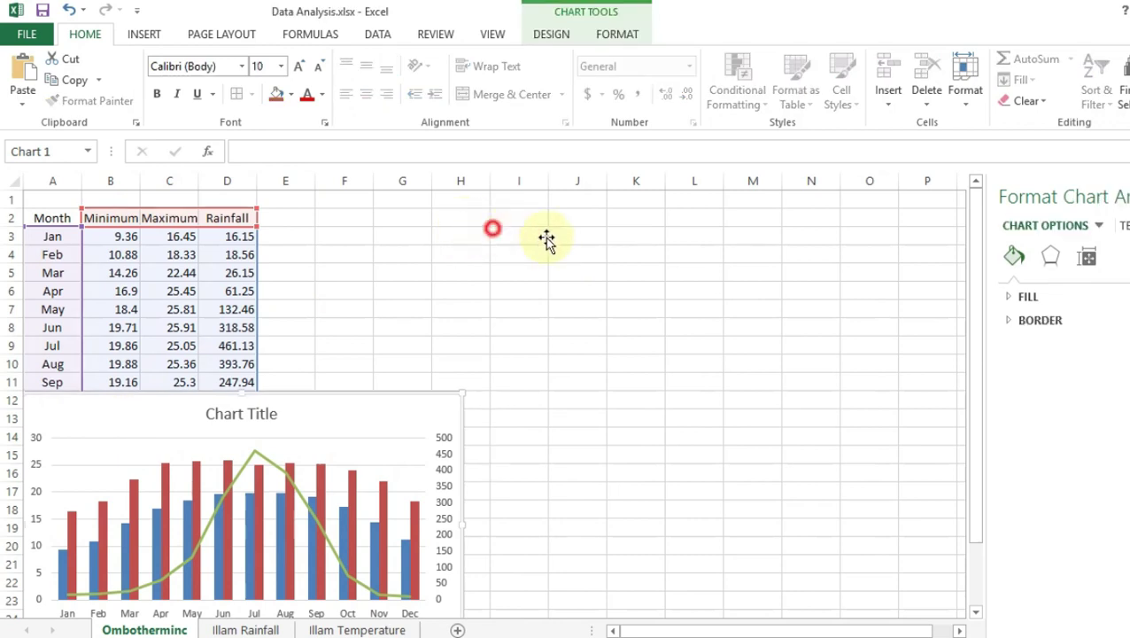
Step: Set up a Standard Error table from J1 with the headings Month, Rainfall, Minimum and Maximum, and enter Jan in J3
click(570, 232)
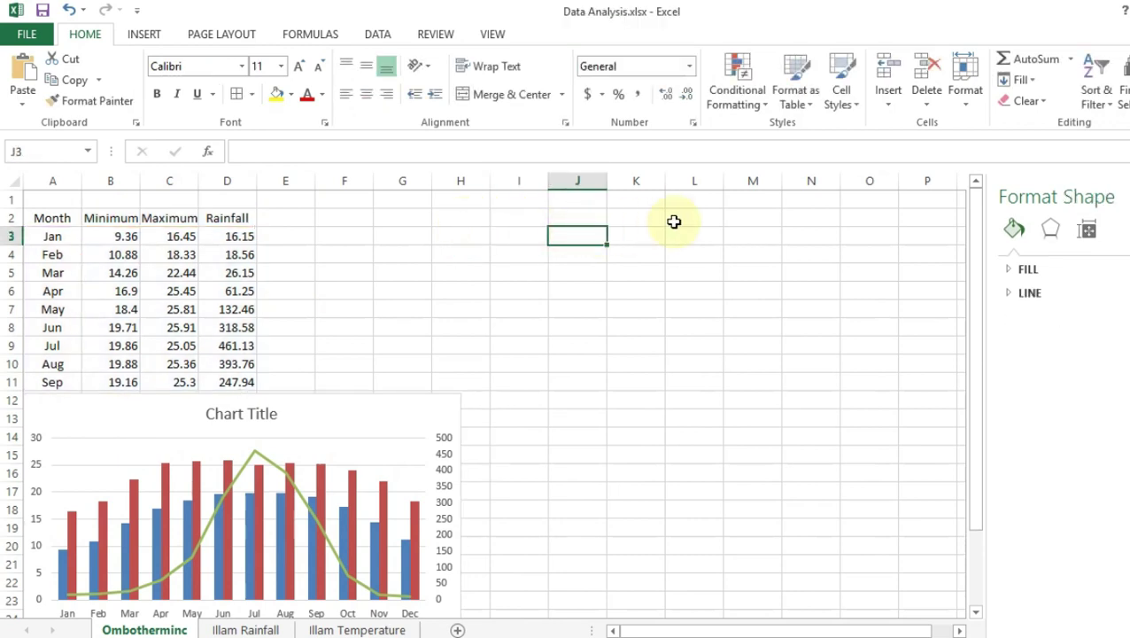
key(Up)
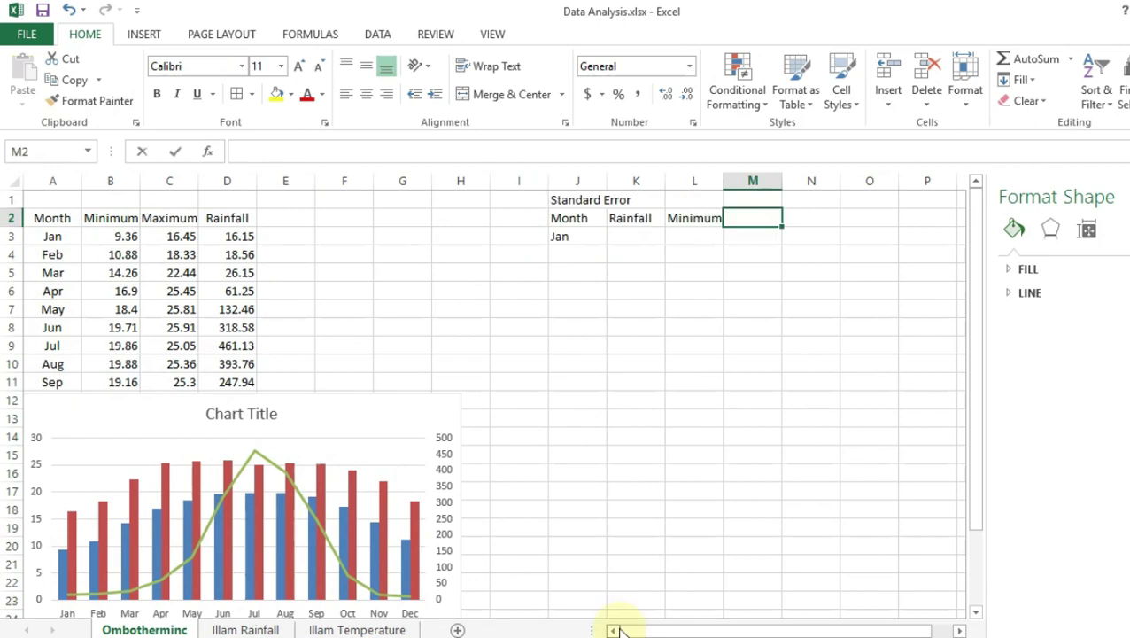
text(Maximum)
Step: Copy the rainfall standard errors from Illam Rainfall B26:M26, paste them transposed into K3, and fill the months down to Dec in column J
click(247, 629)
drag(121, 327, 863, 332)
key(ctrl+c)
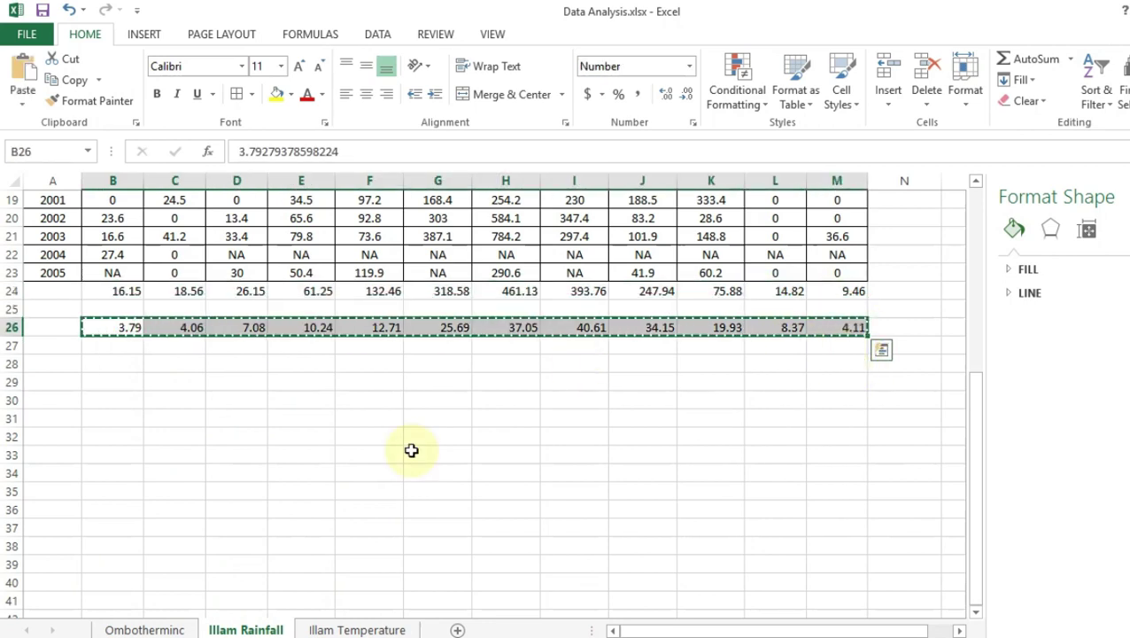
click(144, 630)
click(636, 246)
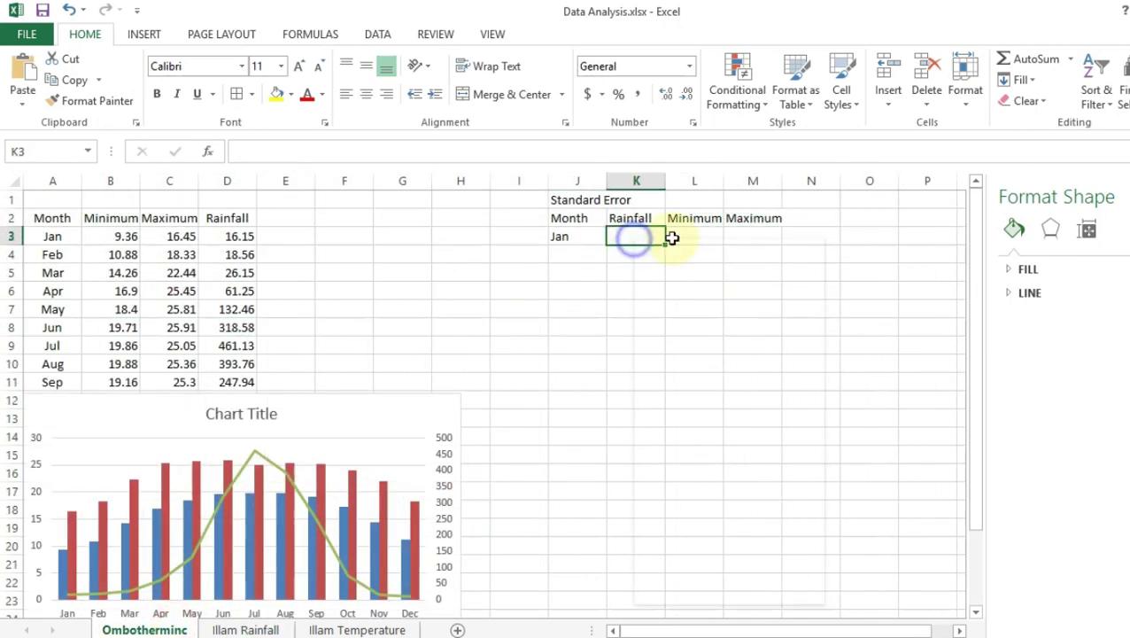
right_click(636, 241)
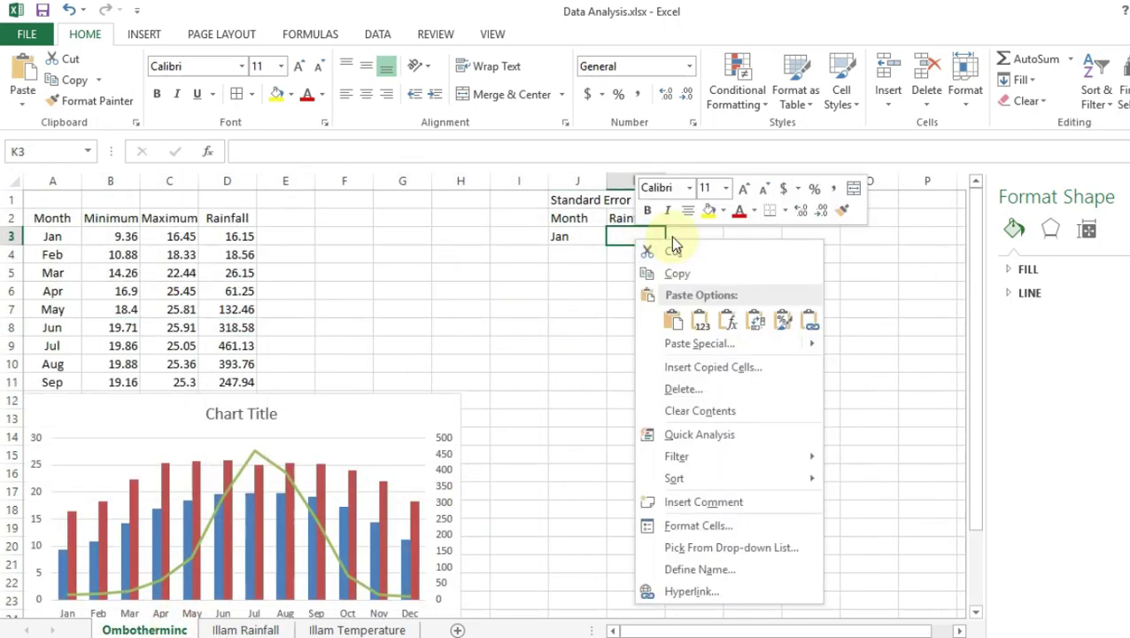
click(764, 327)
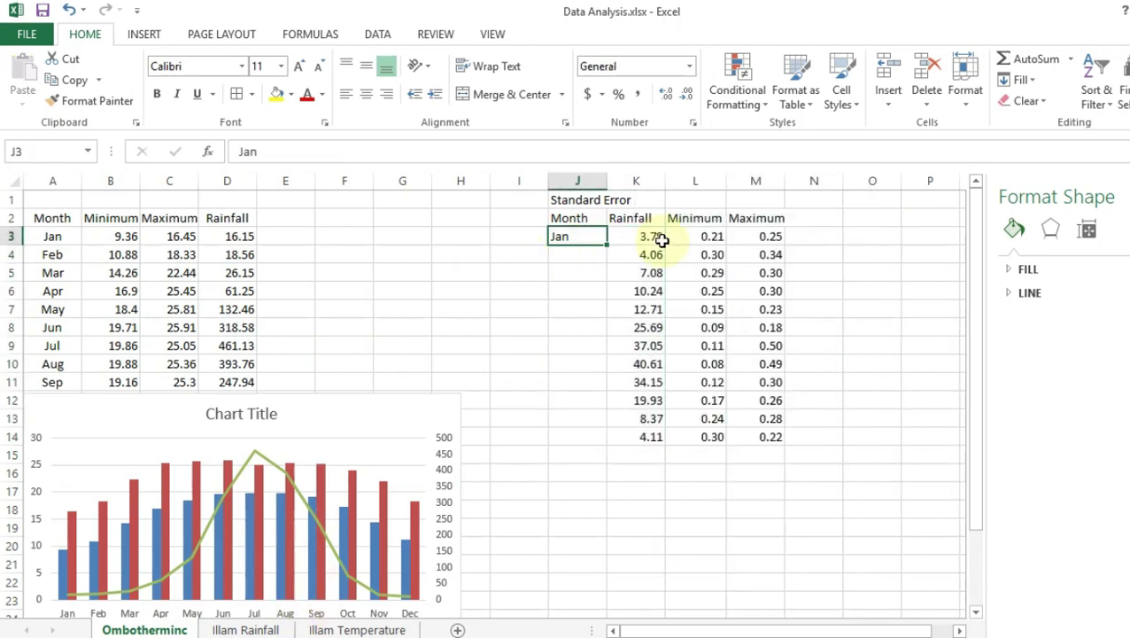
double_click(608, 243)
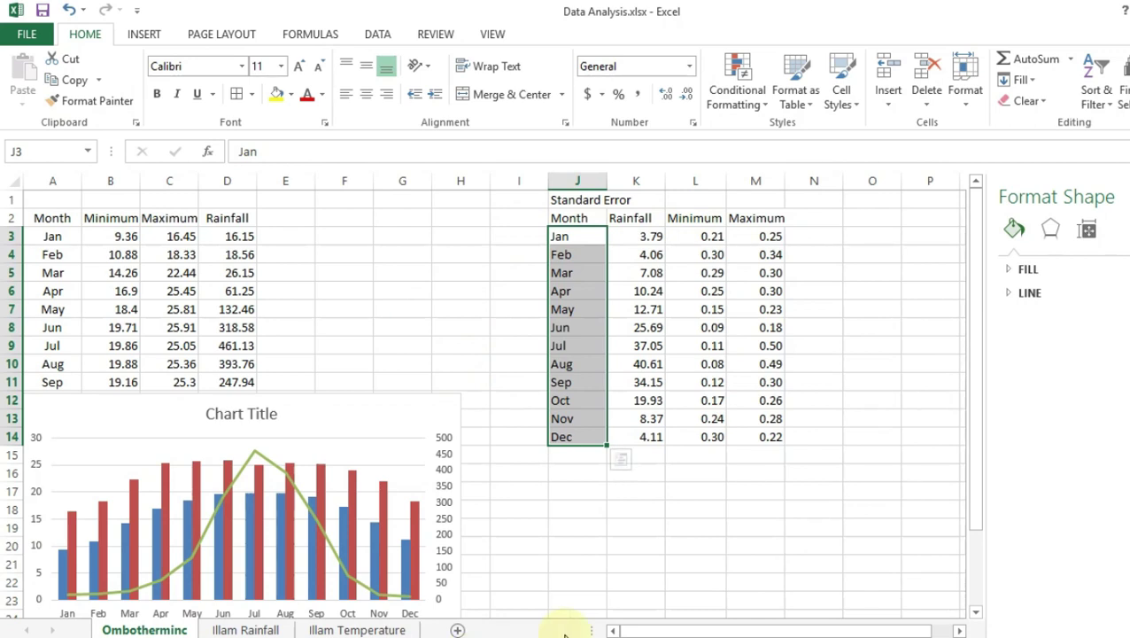
Step: Move the chart up to start at row 7 and add Standard Error bars to its Maximum series
drag(330, 413, 351, 329)
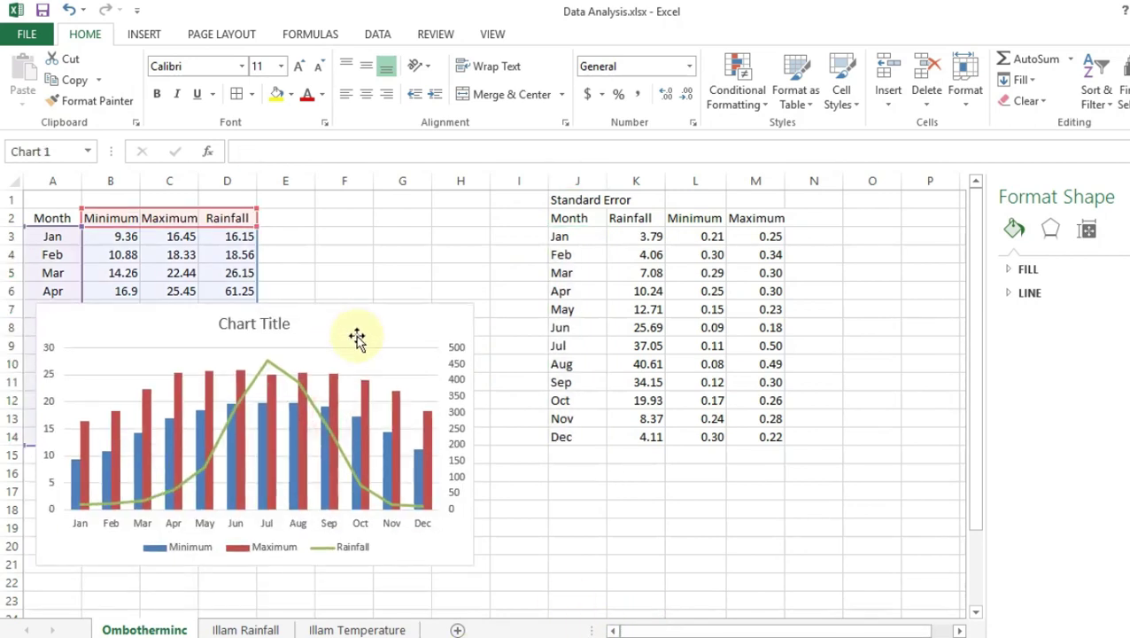
click(209, 381)
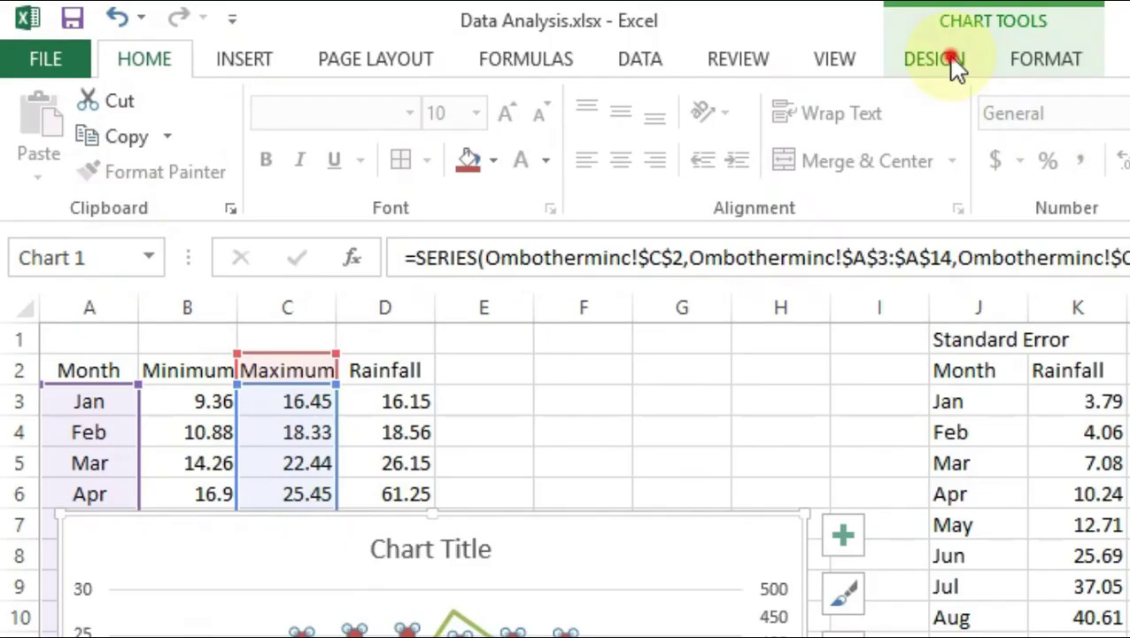
click(564, 34)
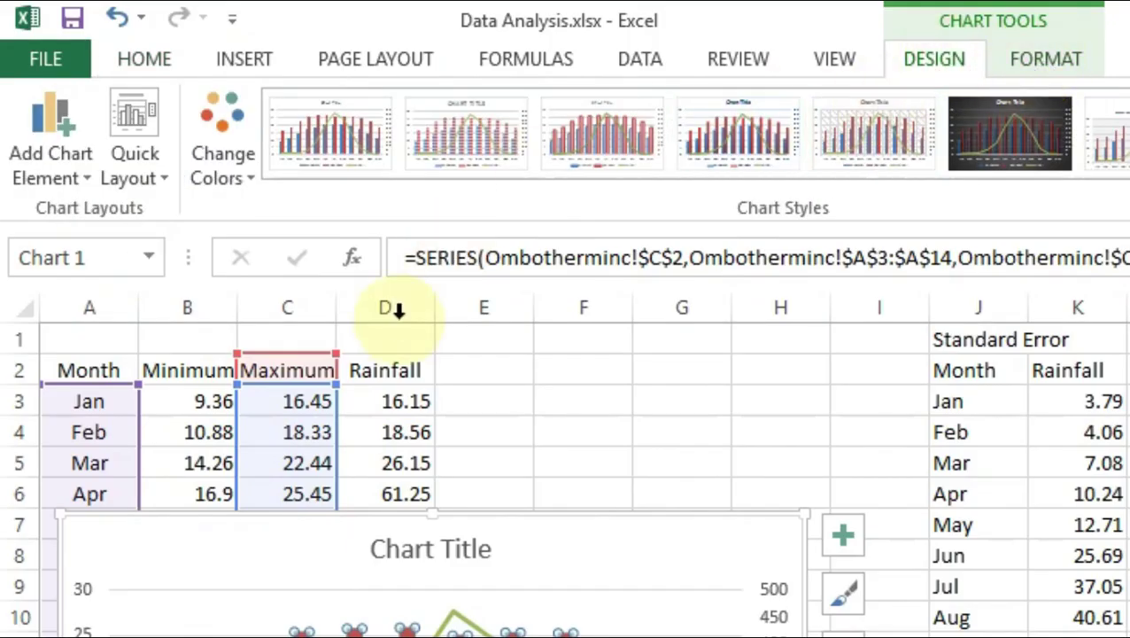
click(61, 175)
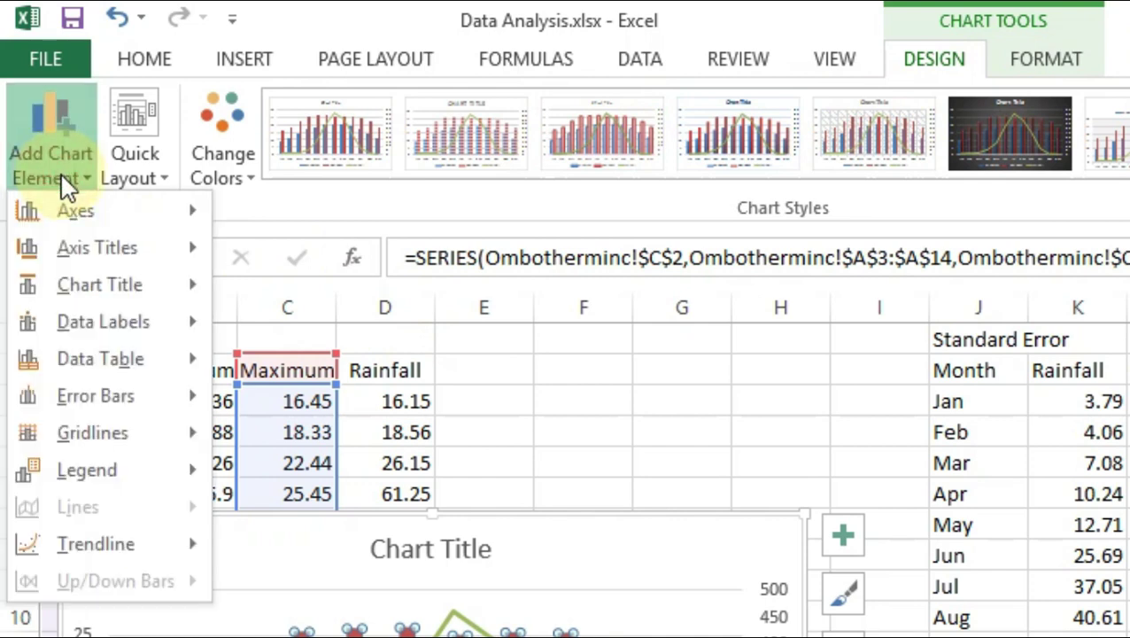
mouse_move(140, 397)
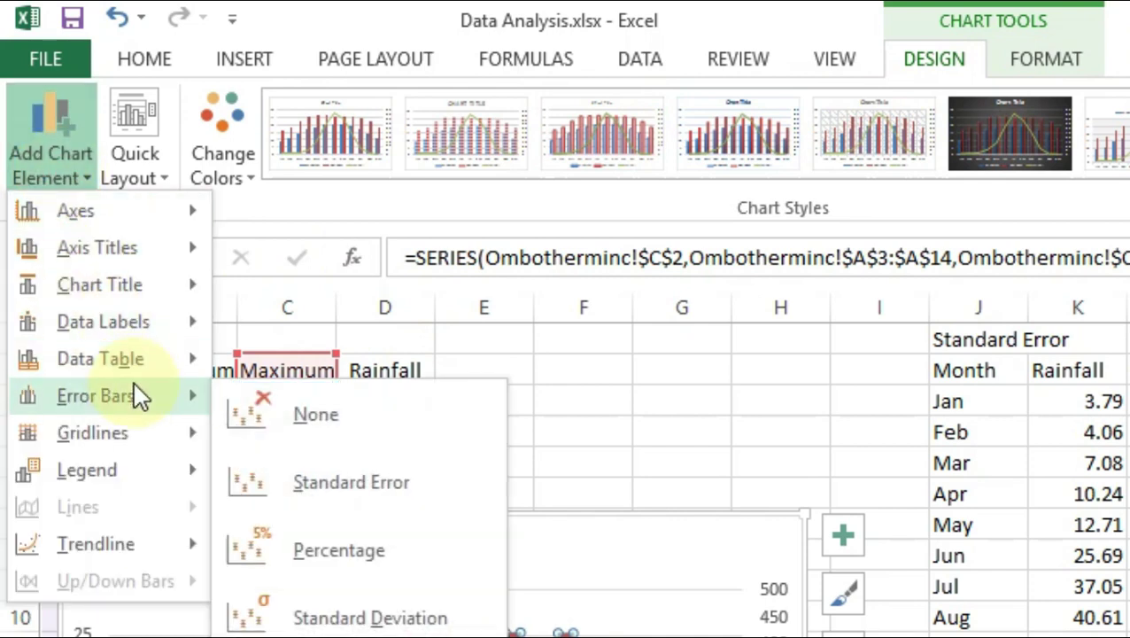
click(340, 483)
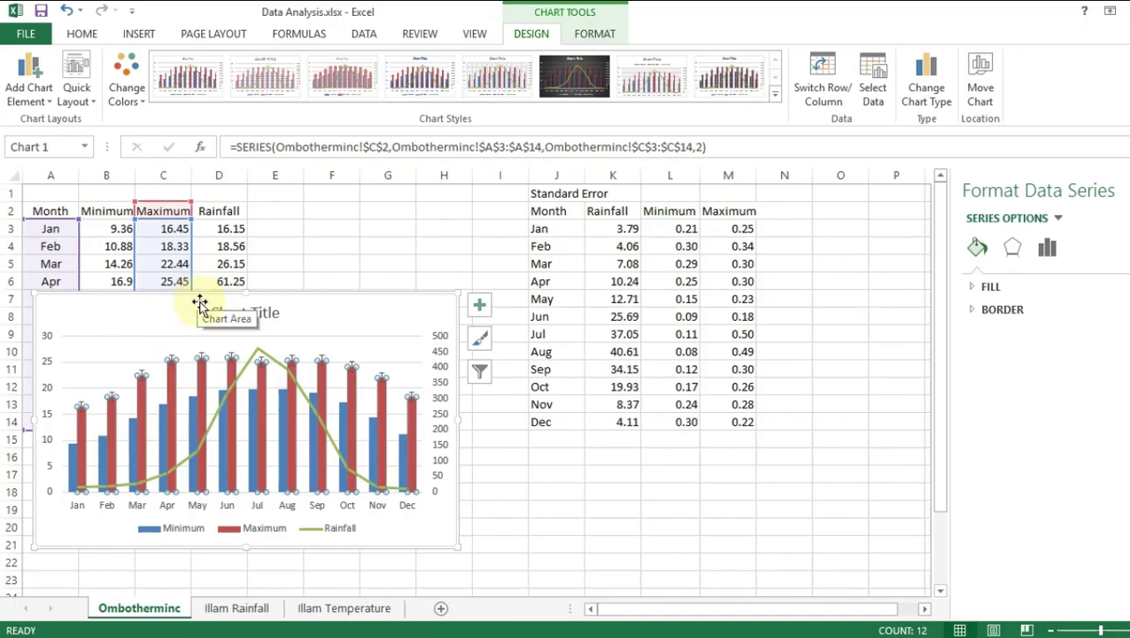
Step: Give the Maximum error bars a solid line, set their error amount to Custom, and open the custom value settings
click(201, 352)
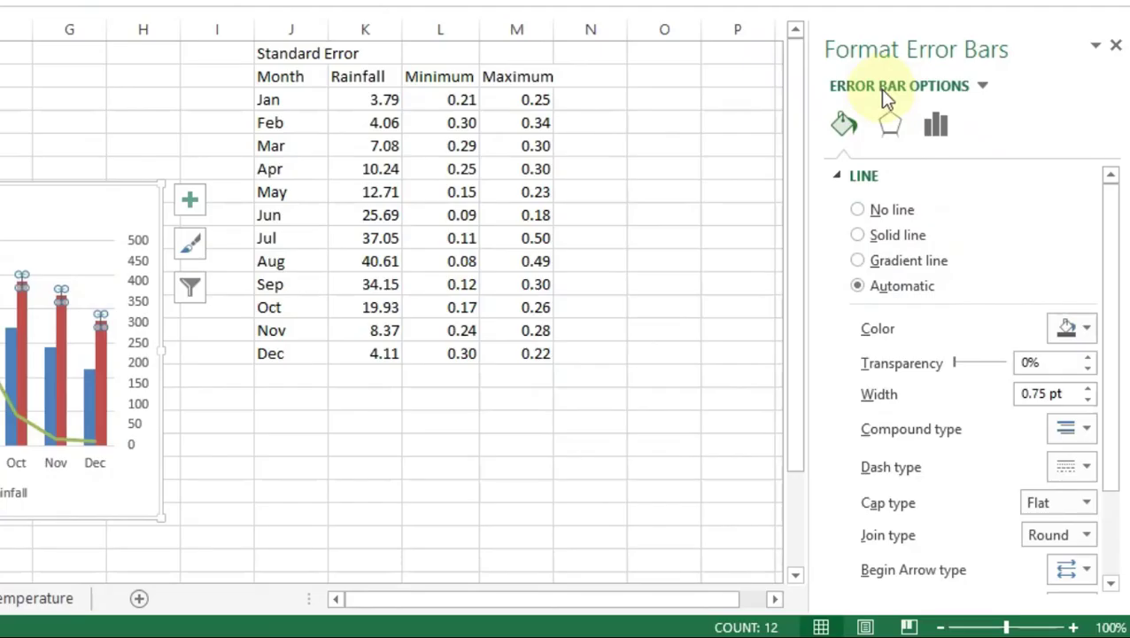
click(898, 235)
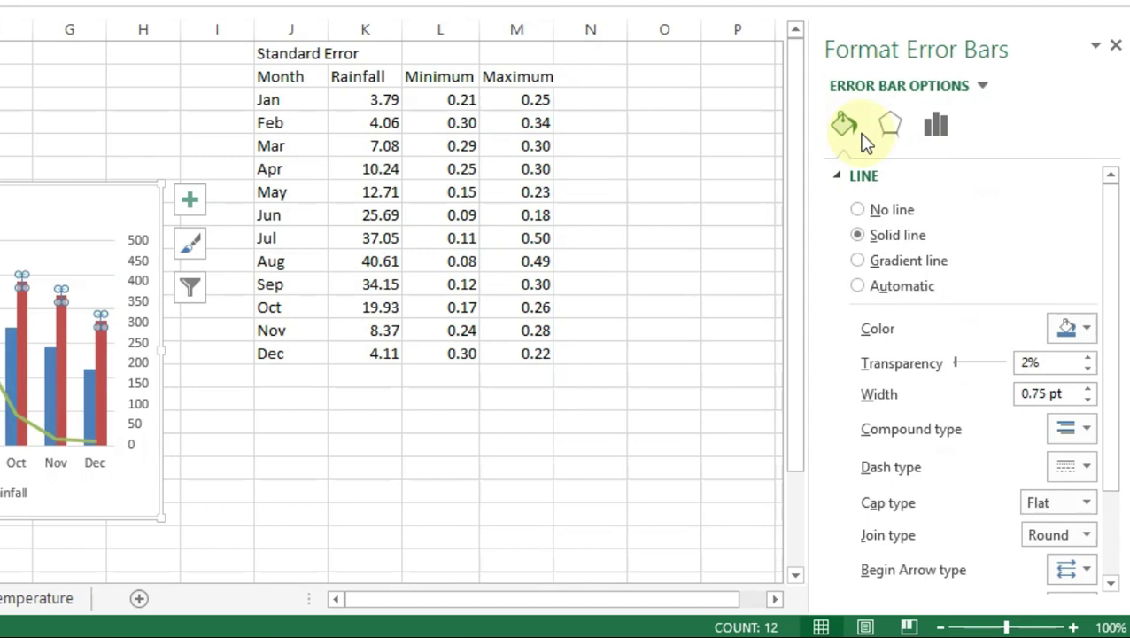
click(941, 126)
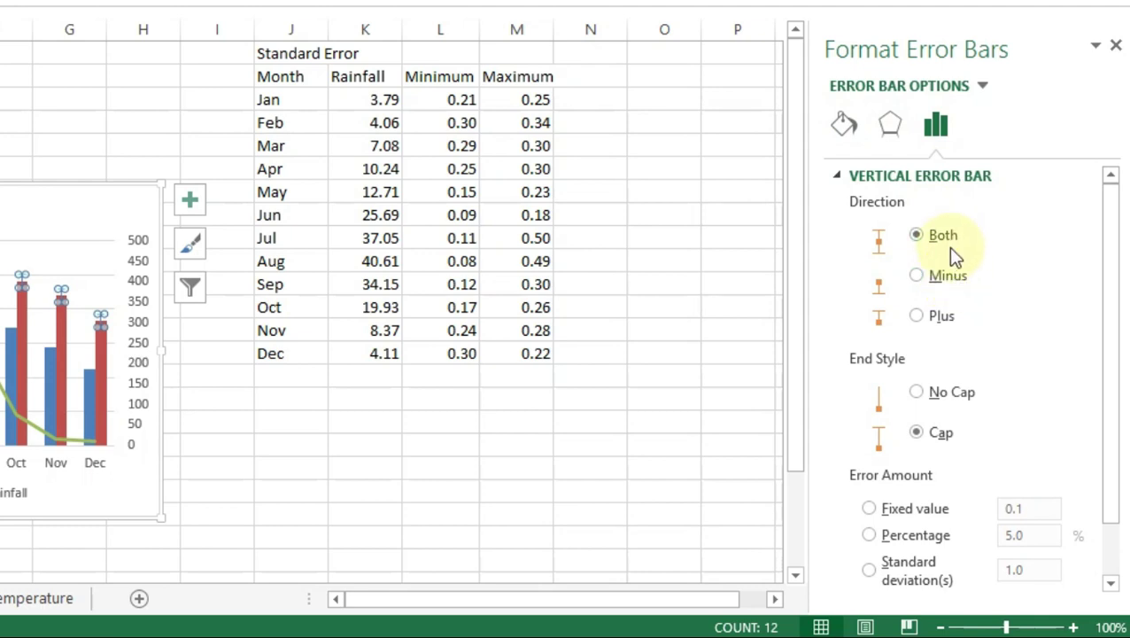
scroll(951, 252, down, 1)
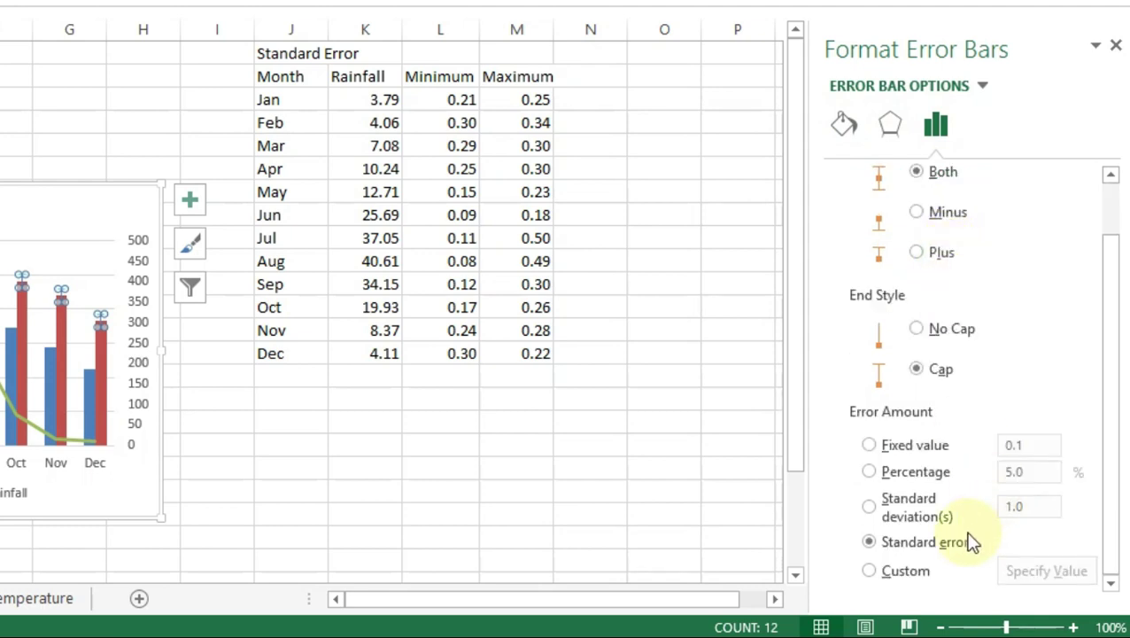
click(870, 572)
click(1028, 571)
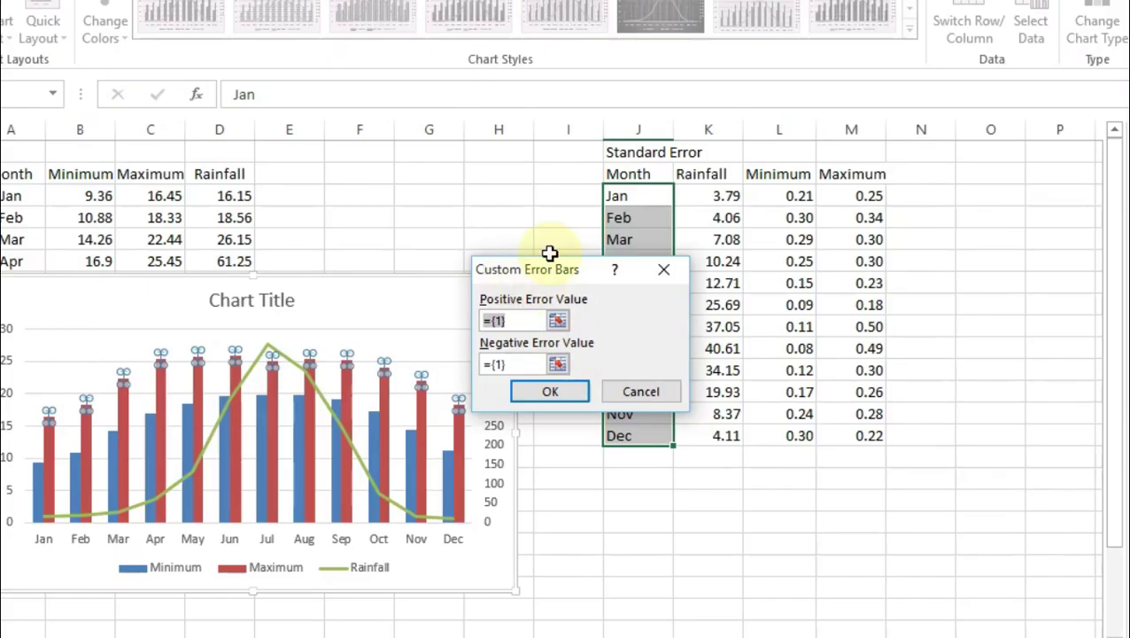
Step: Set both the positive and negative custom error values of the Maximum series to the Maximum standard errors in M3:M14
click(197, 161)
drag(553, 280, 490, 265)
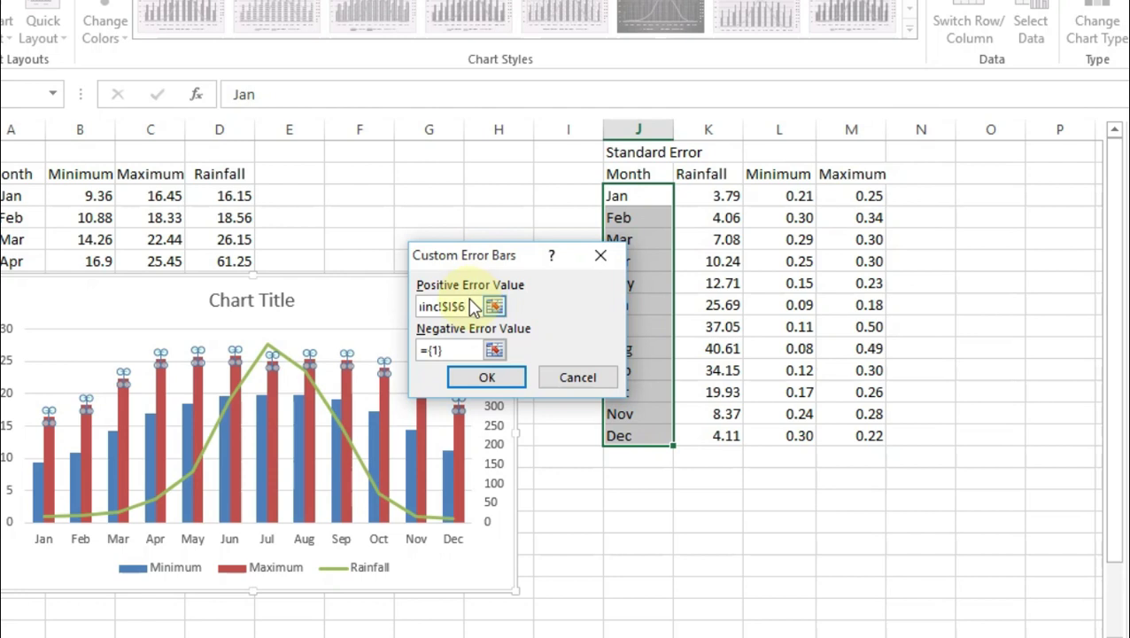
drag(462, 306, 398, 307)
key(BackSpace)
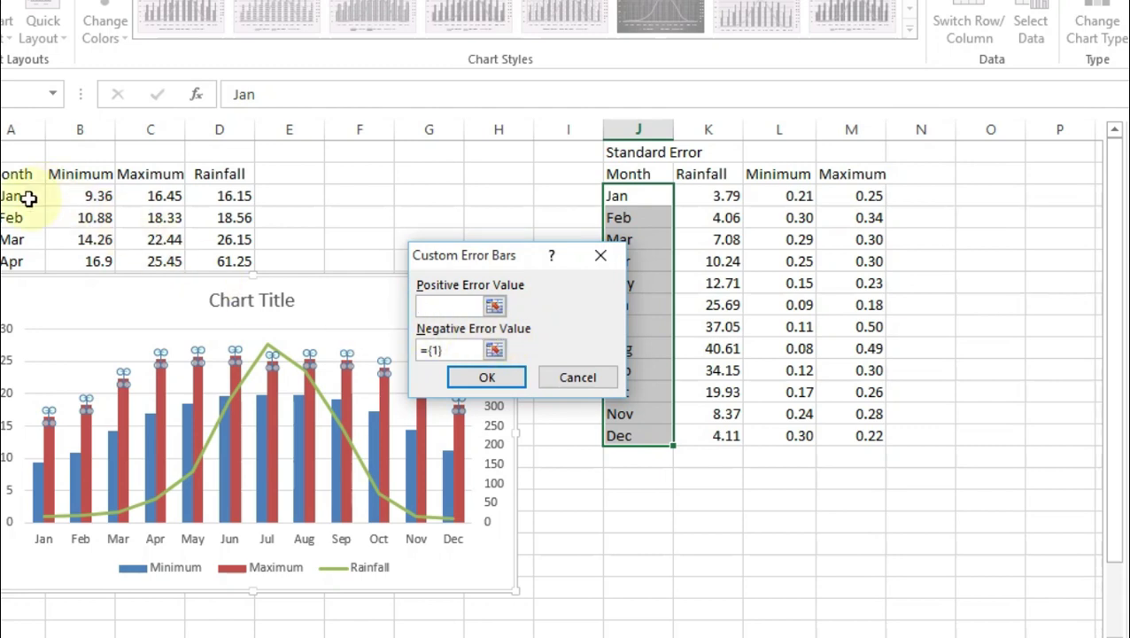
drag(851, 197, 884, 425)
click(464, 349)
drag(447, 349, 427, 350)
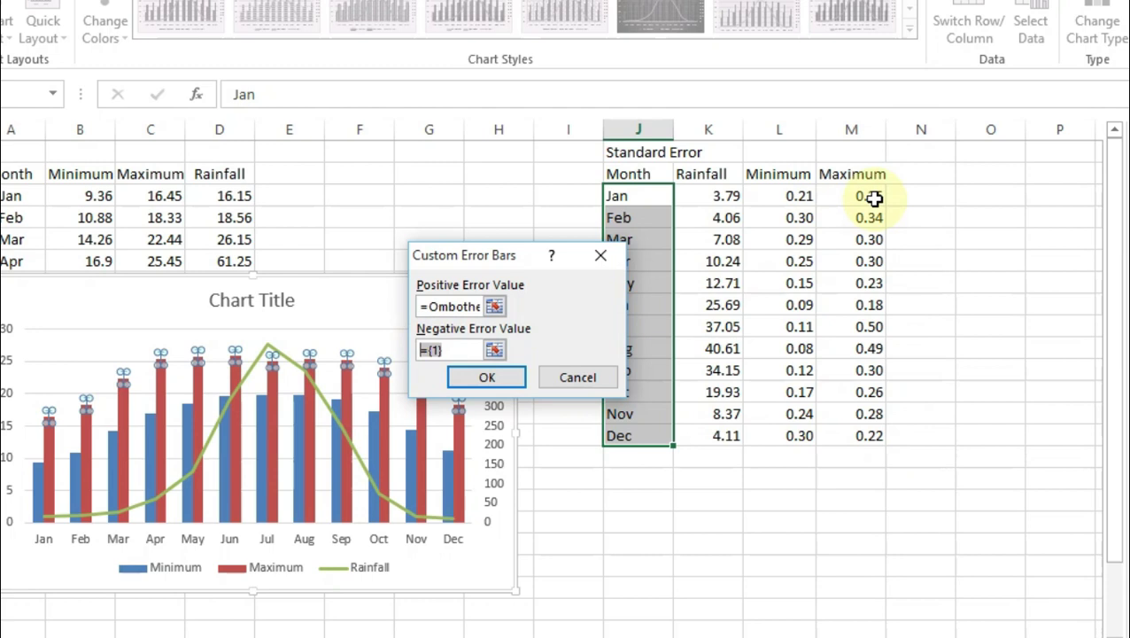
drag(869, 199, 868, 441)
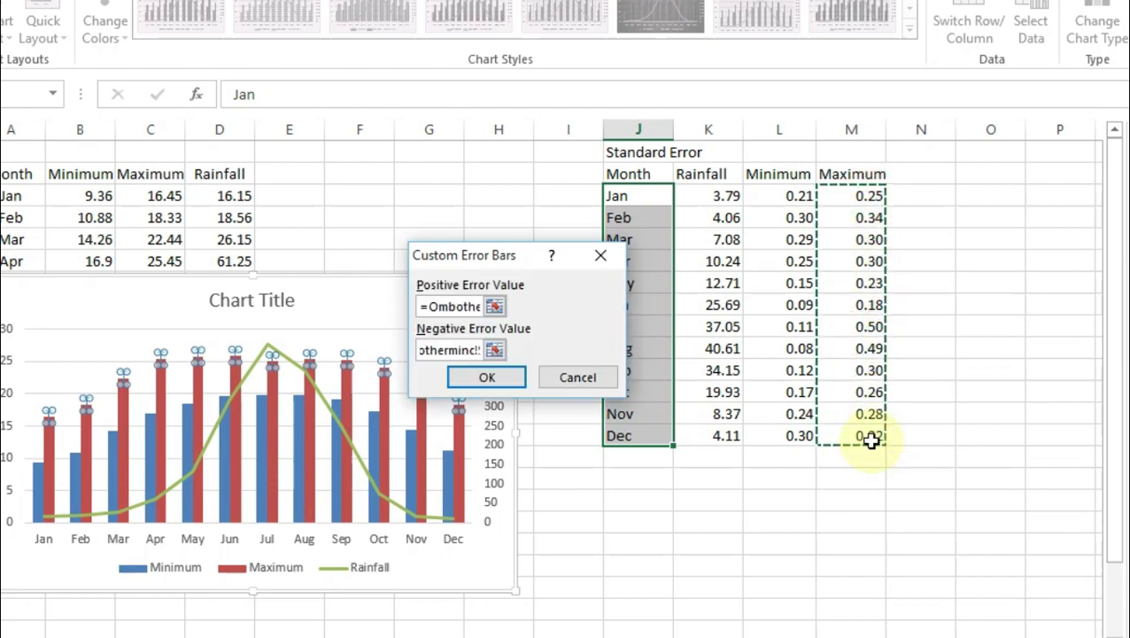
click(484, 379)
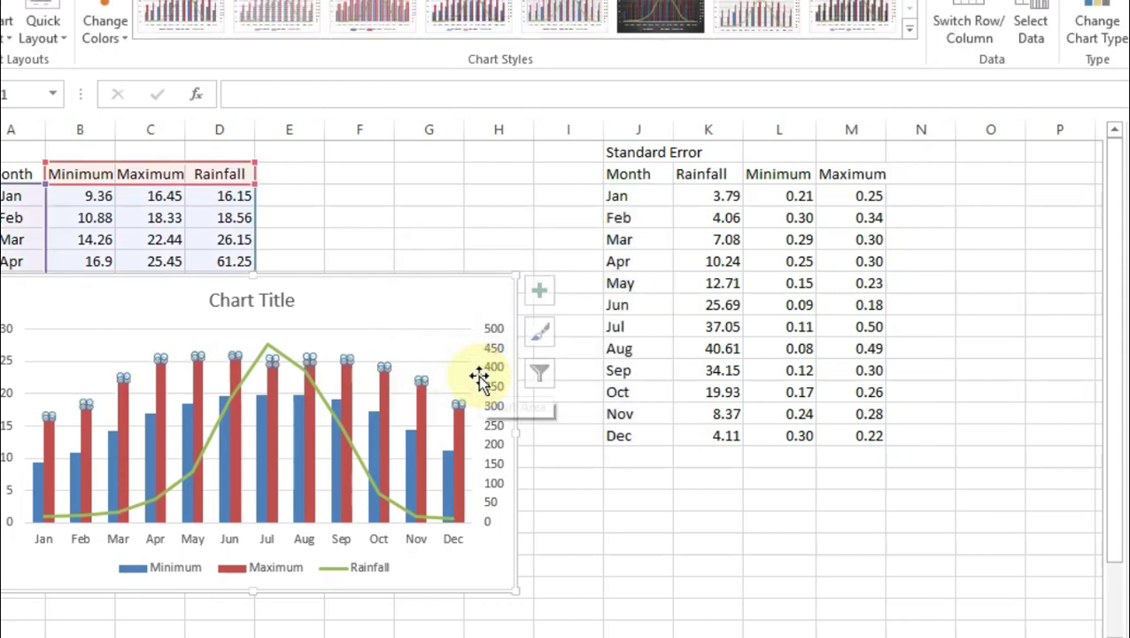
Step: Move the chart right towards the Standard Error table and add error bars to the Rainfall line
drag(360, 301, 448, 282)
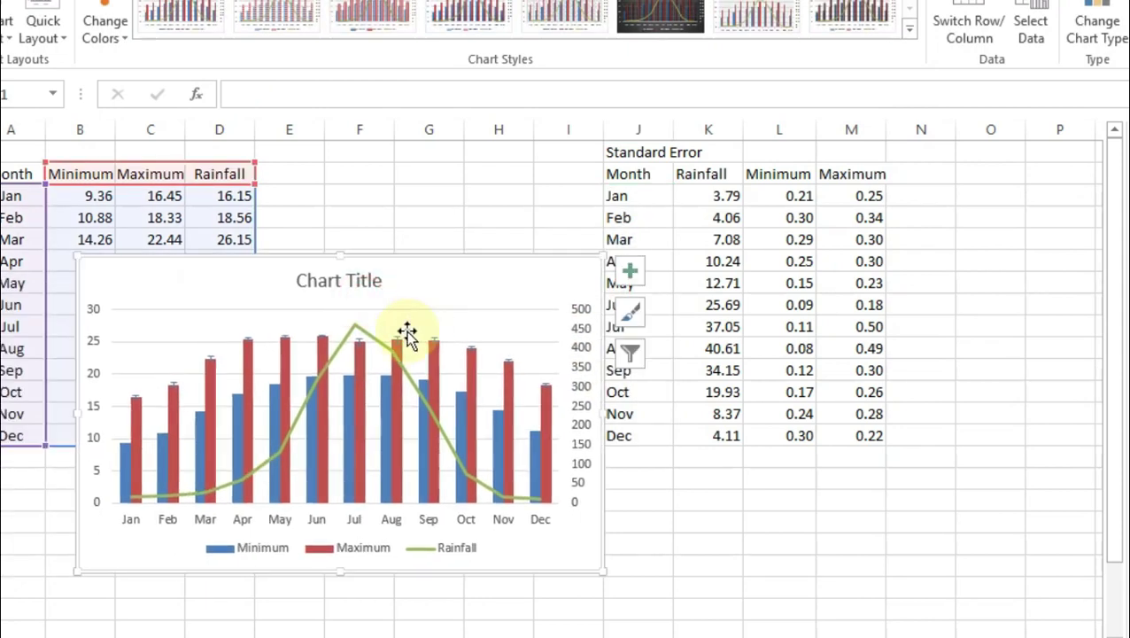
click(426, 281)
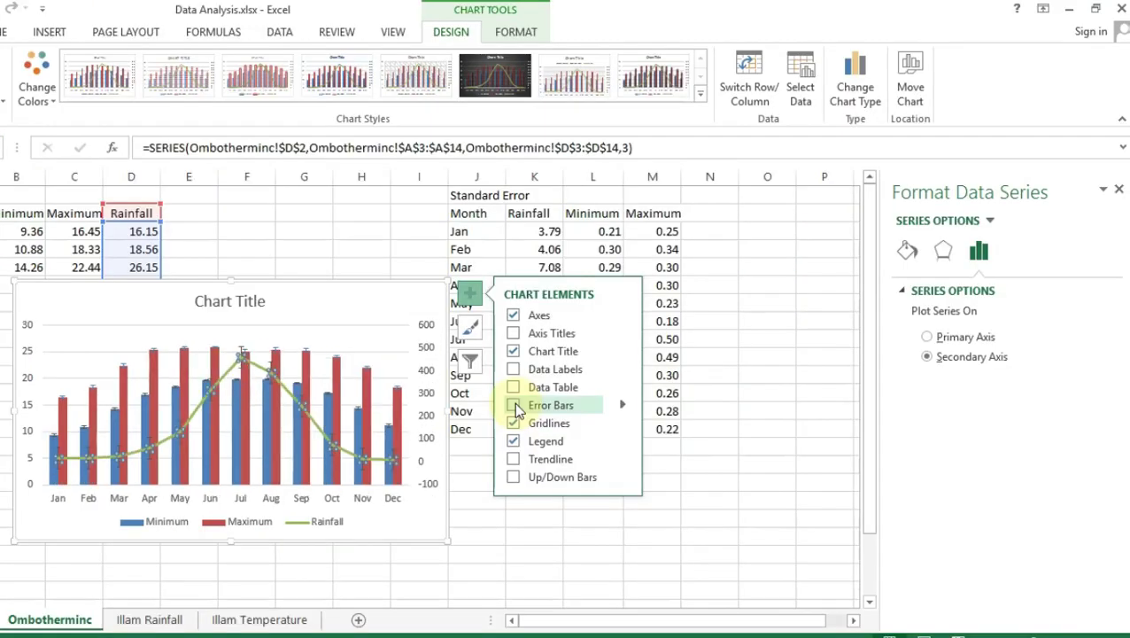
click(515, 406)
Step: Set the Rainfall error bars to a Custom amount, using standard errors K3:K14 for the positive and negative values
click(241, 354)
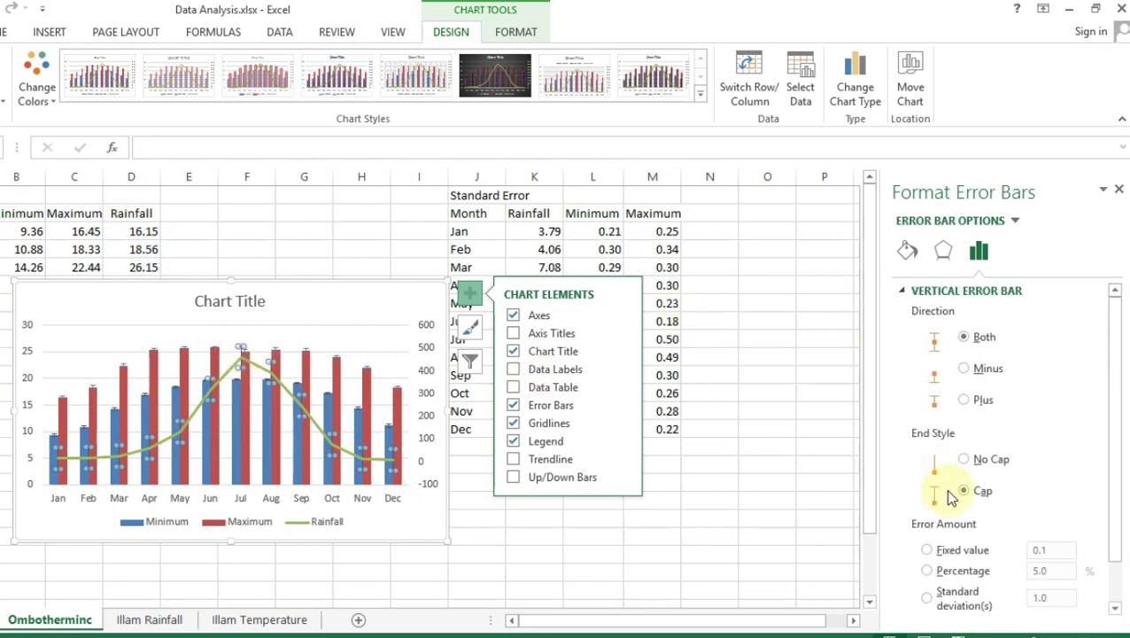
scroll(950, 497, down, 1)
click(932, 598)
click(1063, 601)
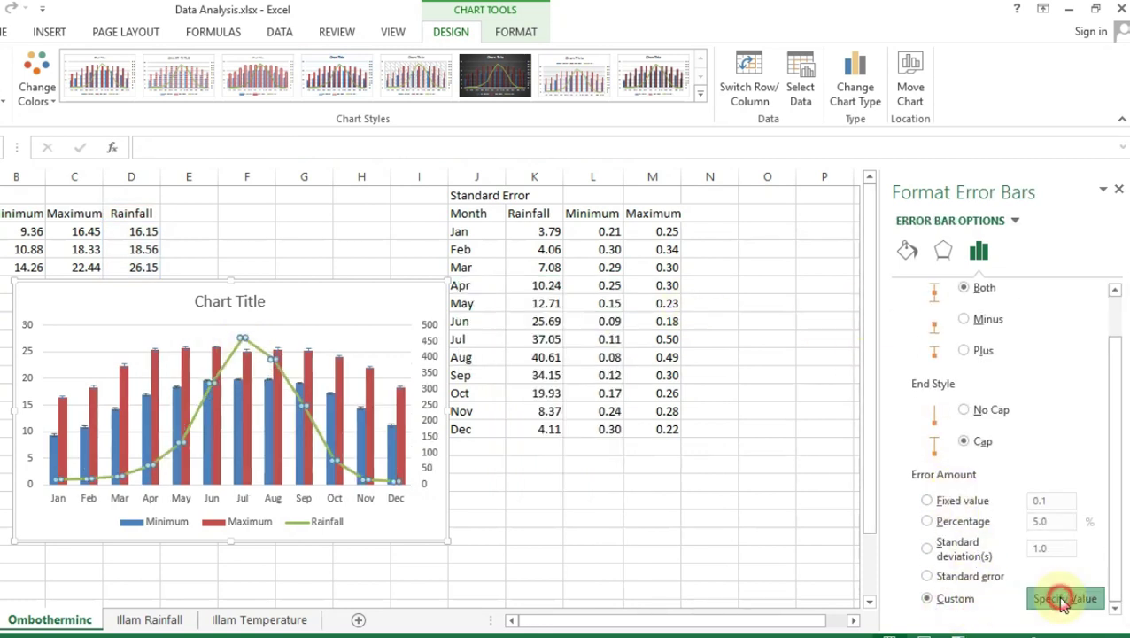
drag(547, 233, 544, 431)
drag(326, 355, 309, 359)
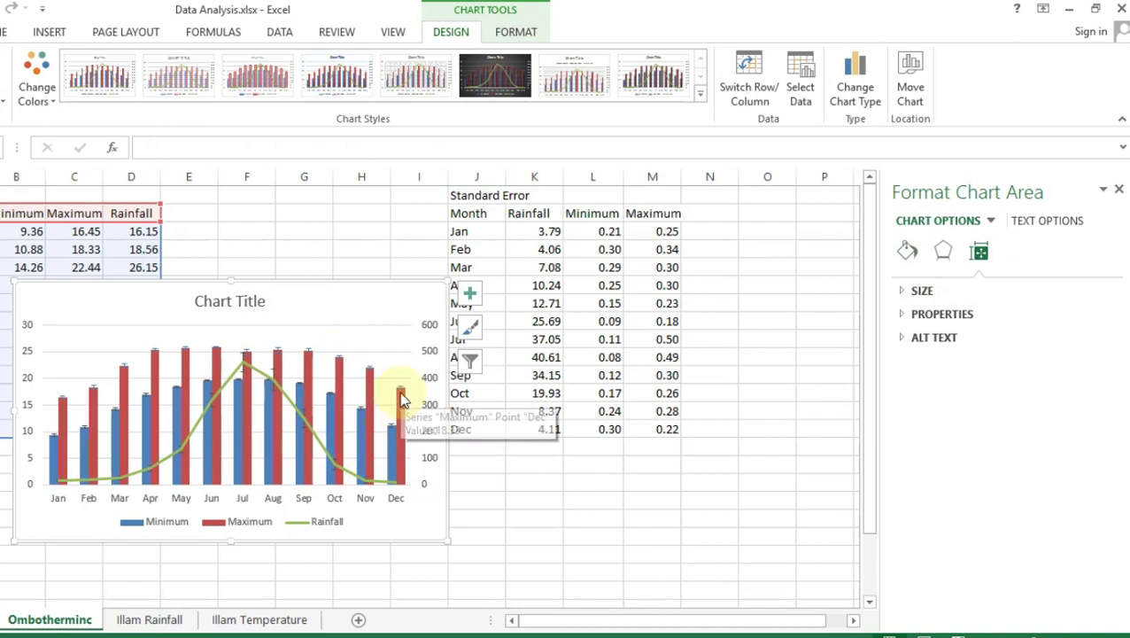
Step: Enlarge the chart and shift it left so that it spans roughly columns A to P
drag(446, 539, 677, 520)
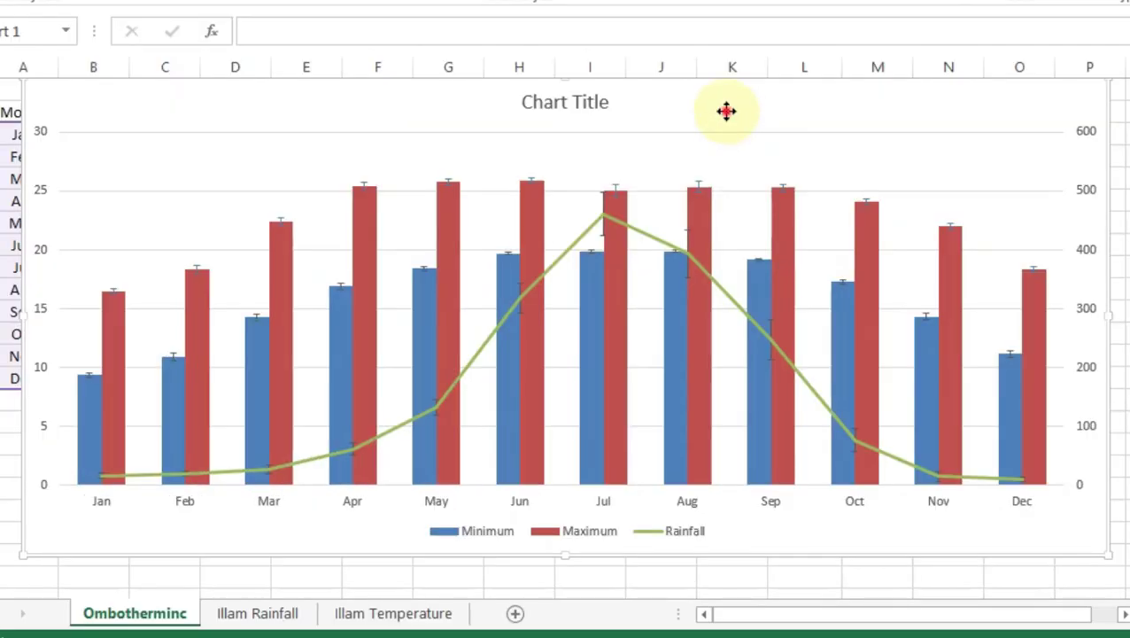
drag(531, 209, 507, 203)
click(696, 100)
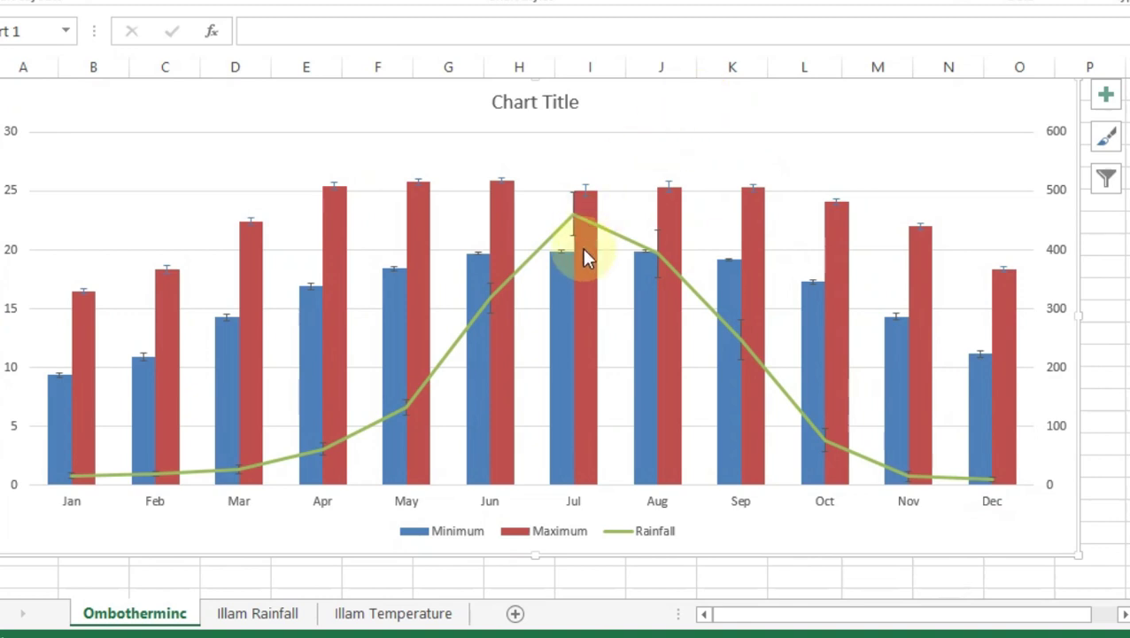
mouse_move(684, 254)
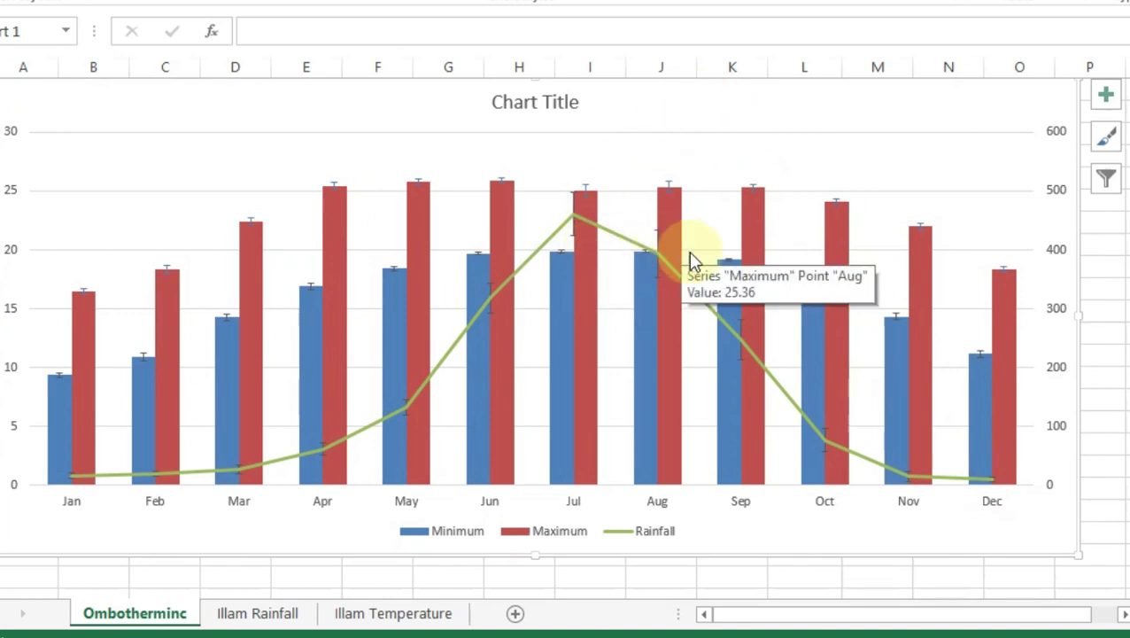